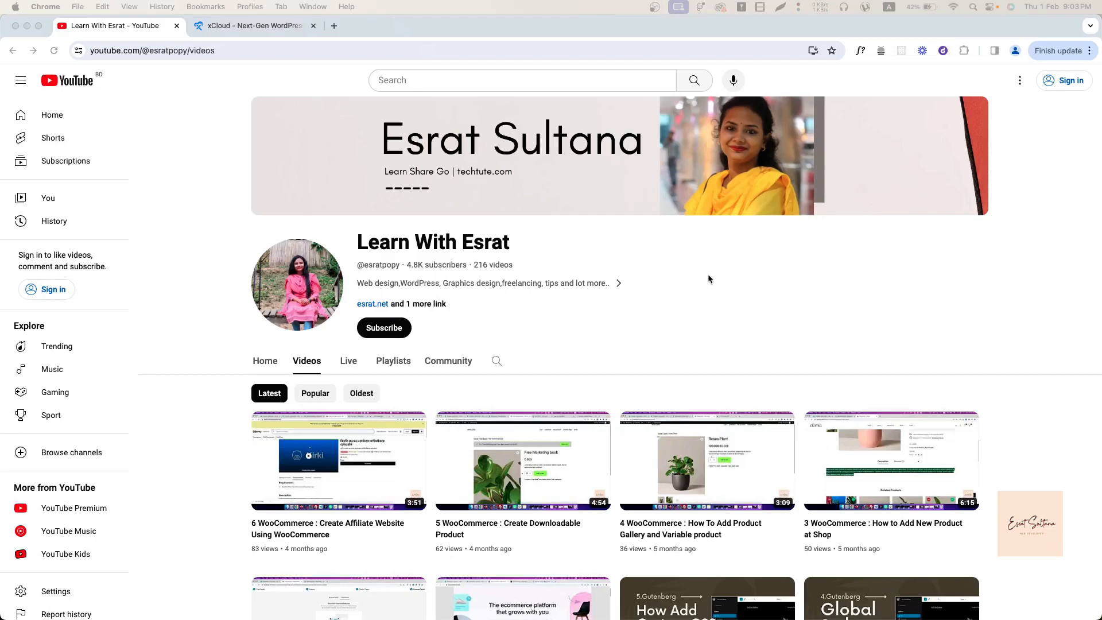
Switch to the xCloud tab and scroll to the workflow section offering xCloud, Vultr and Google Cloud.
click(280, 27)
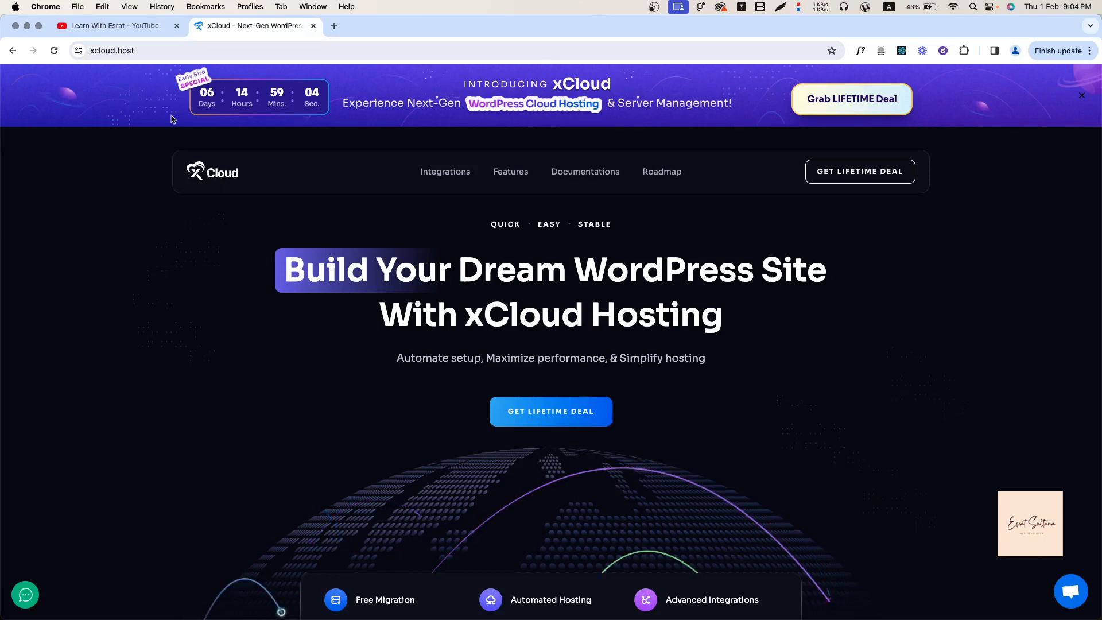
scroll(177, 273, down, 2)
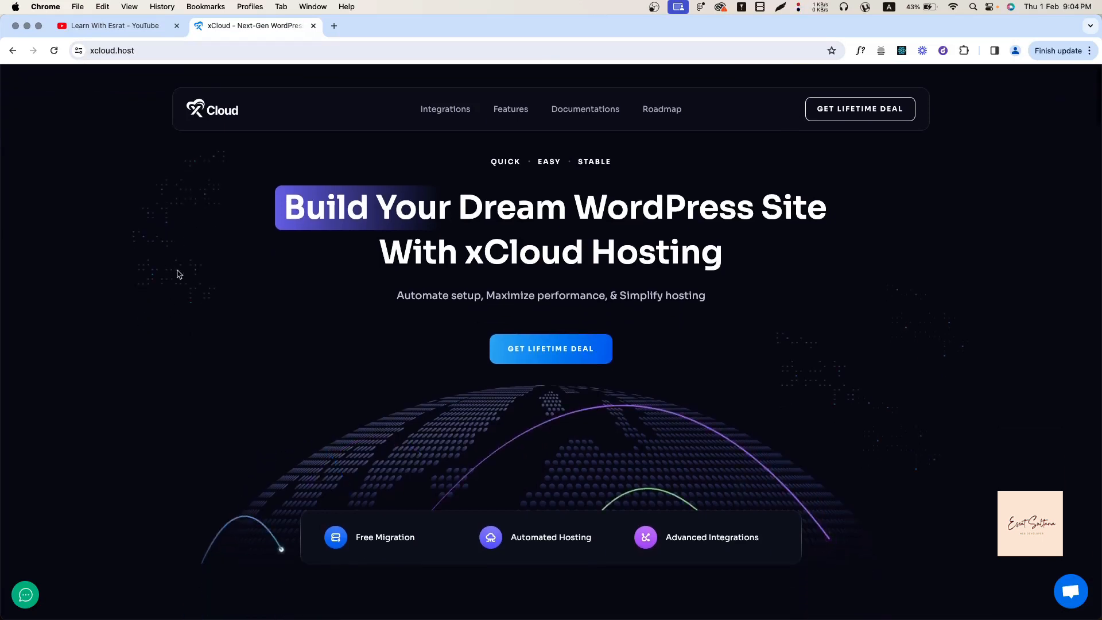
scroll(177, 273, down, 2)
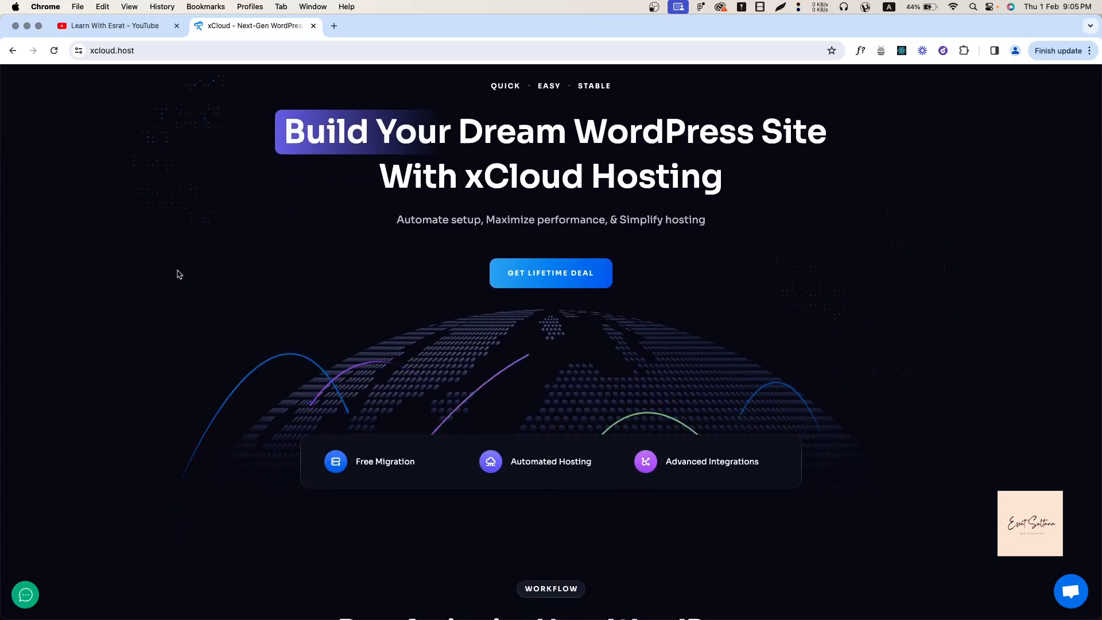
scroll(175, 419, down, 3)
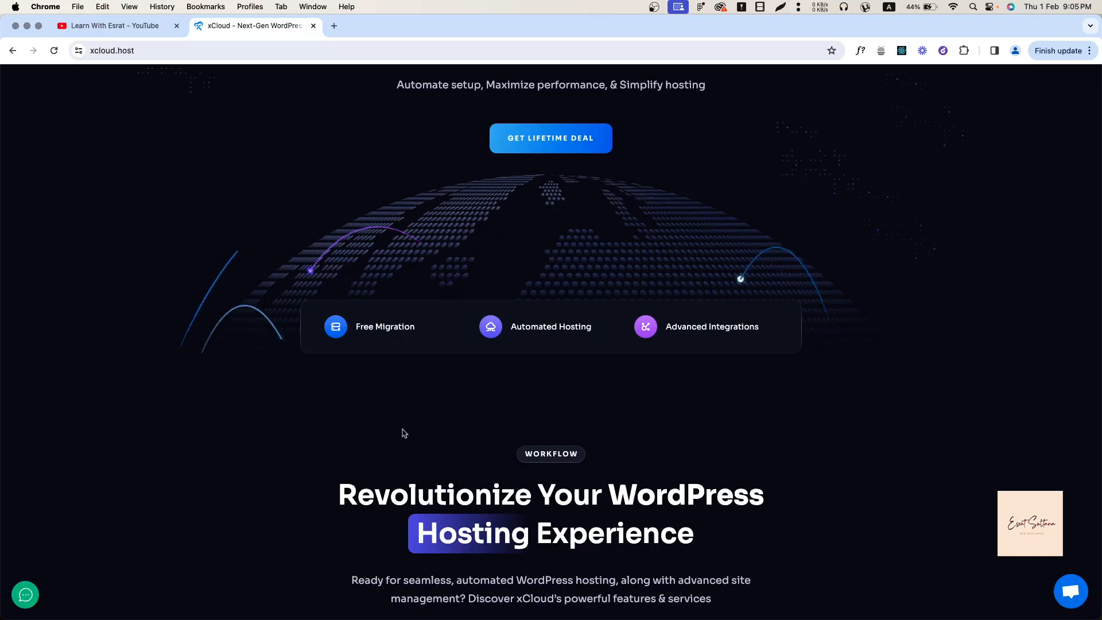
scroll(566, 281, down, 1)
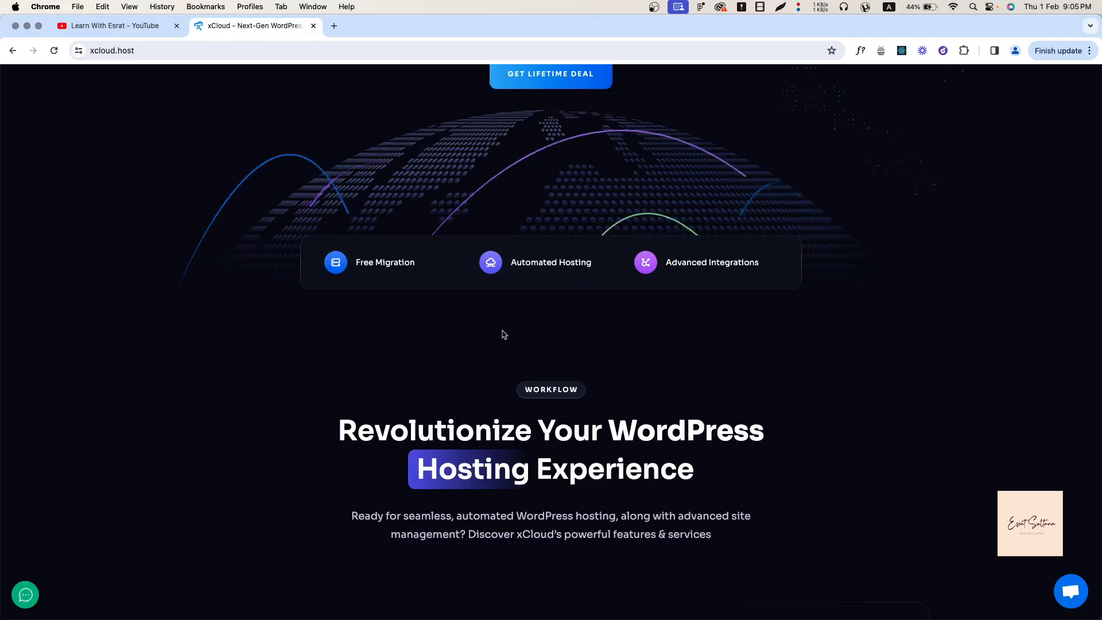
scroll(504, 335, down, 3)
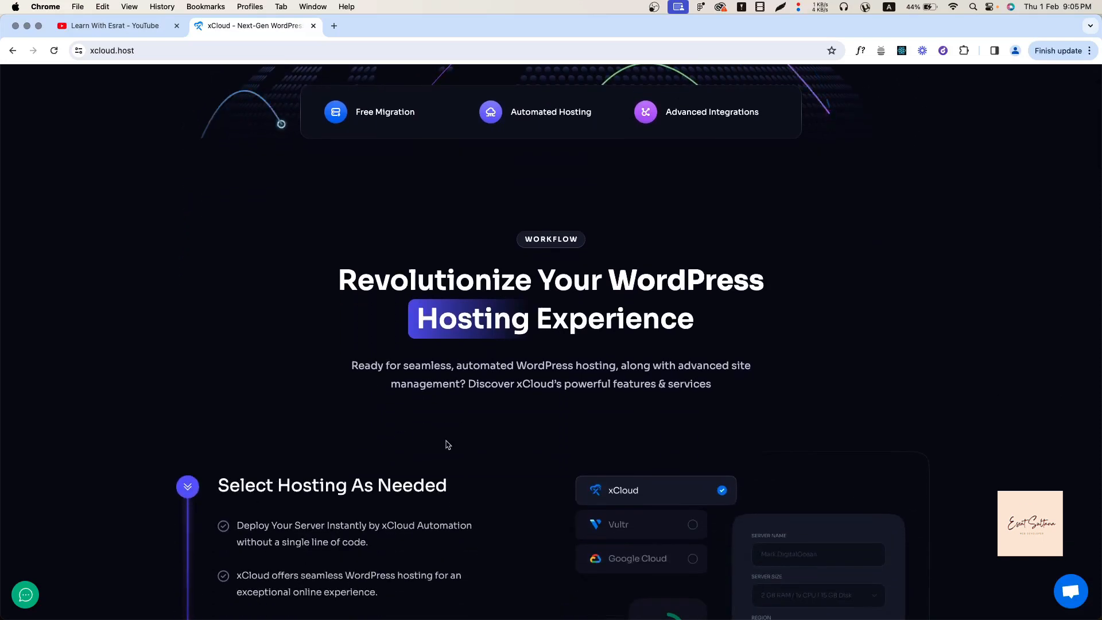
Scroll past Select Hosting, Launch Your Site and Manage Server & Sites toward the pricing section.
scroll(447, 441, up, 3)
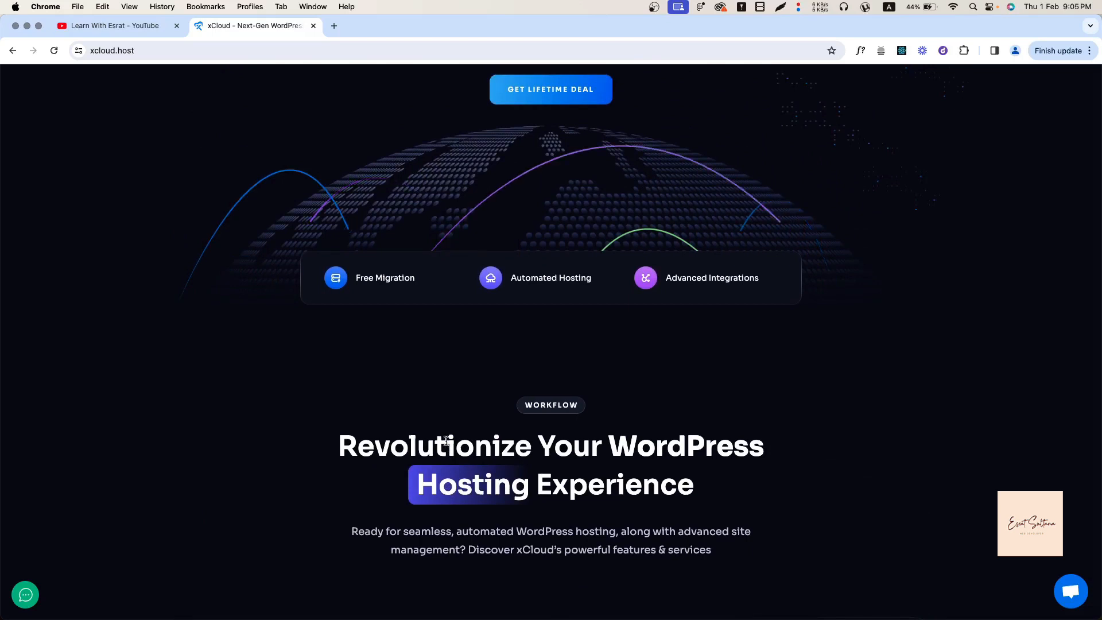
scroll(446, 440, down, 2)
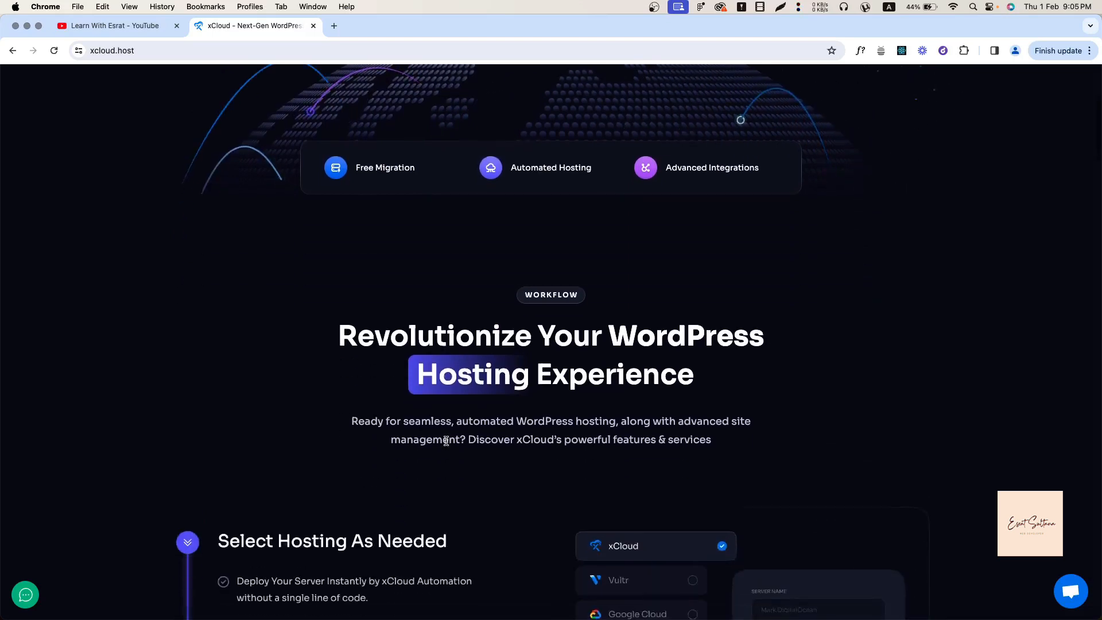
scroll(446, 441, down, 2)
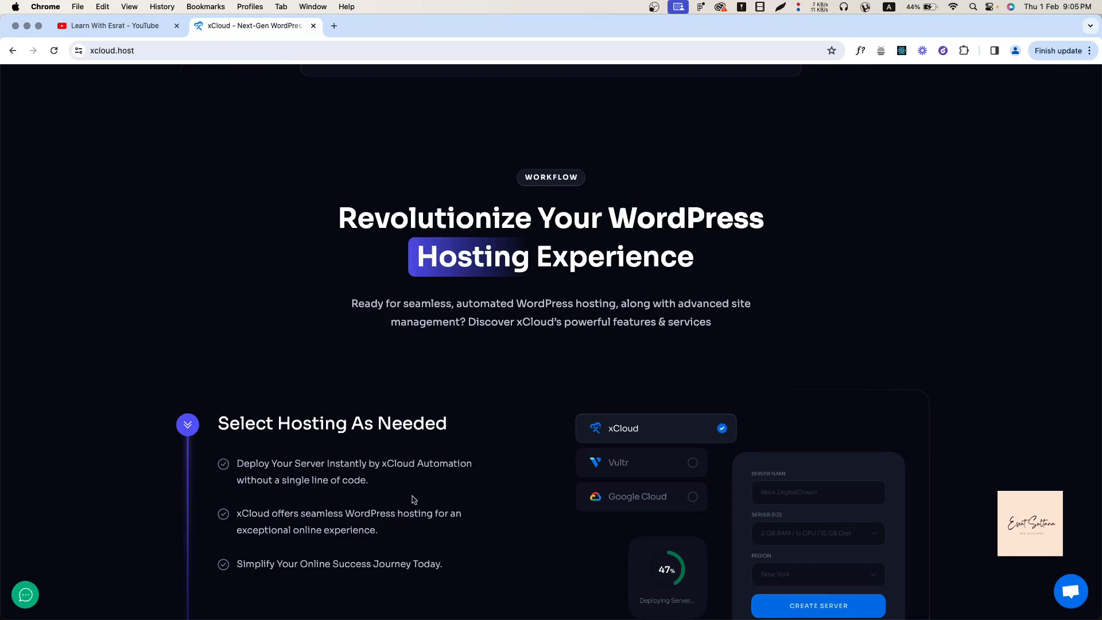
scroll(411, 504, down, 2)
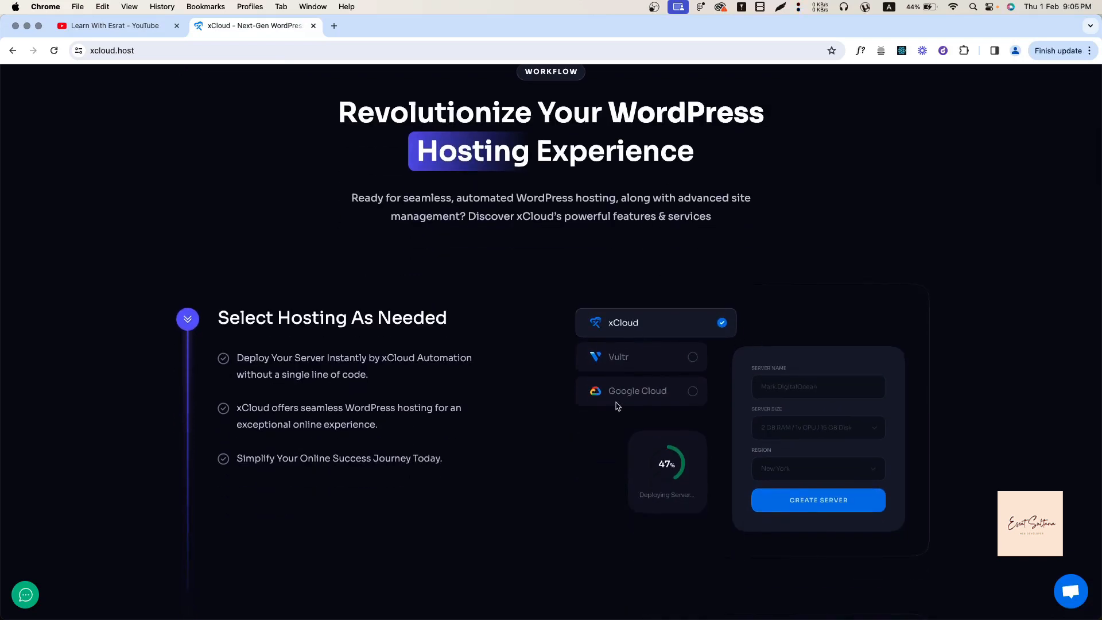
scroll(618, 406, down, 1)
scroll(524, 440, down, 1)
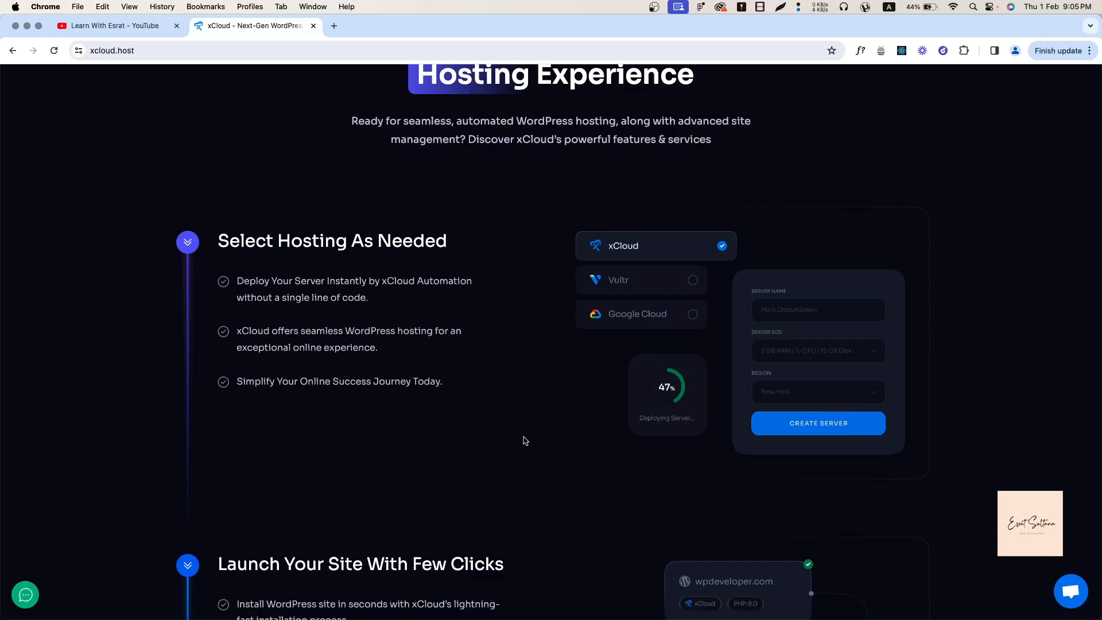
scroll(525, 441, down, 3)
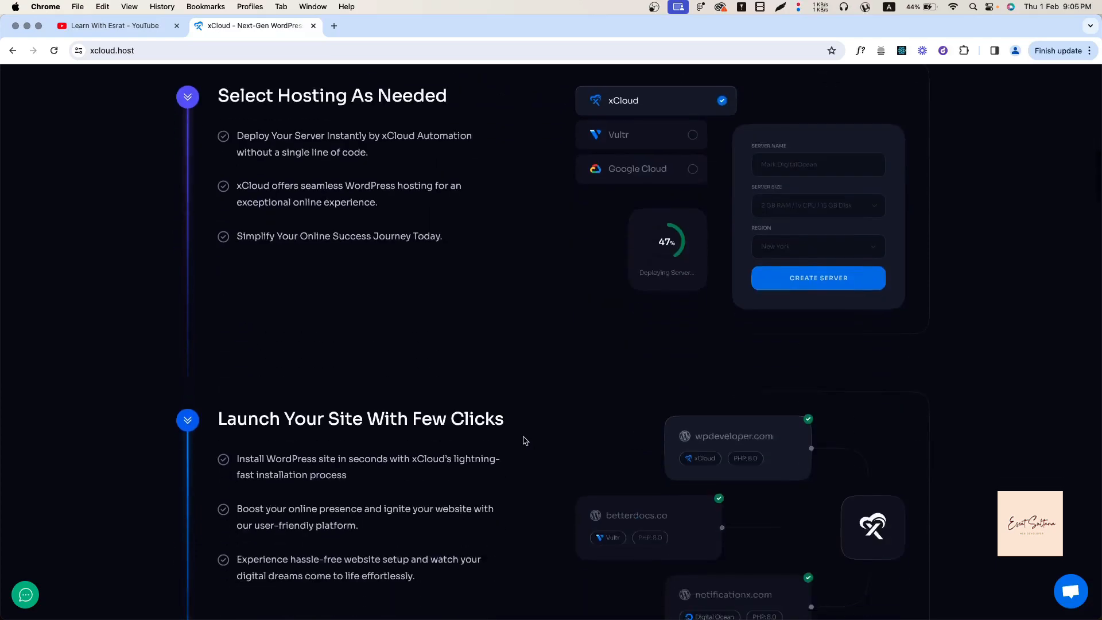
scroll(405, 474, down, 2)
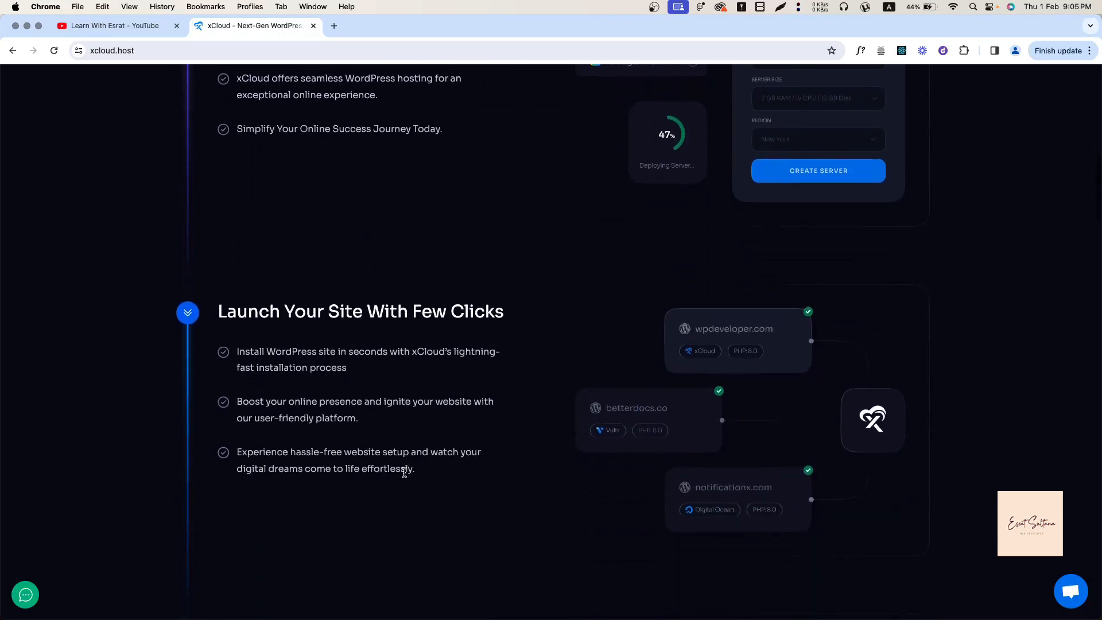
scroll(404, 472, down, 1)
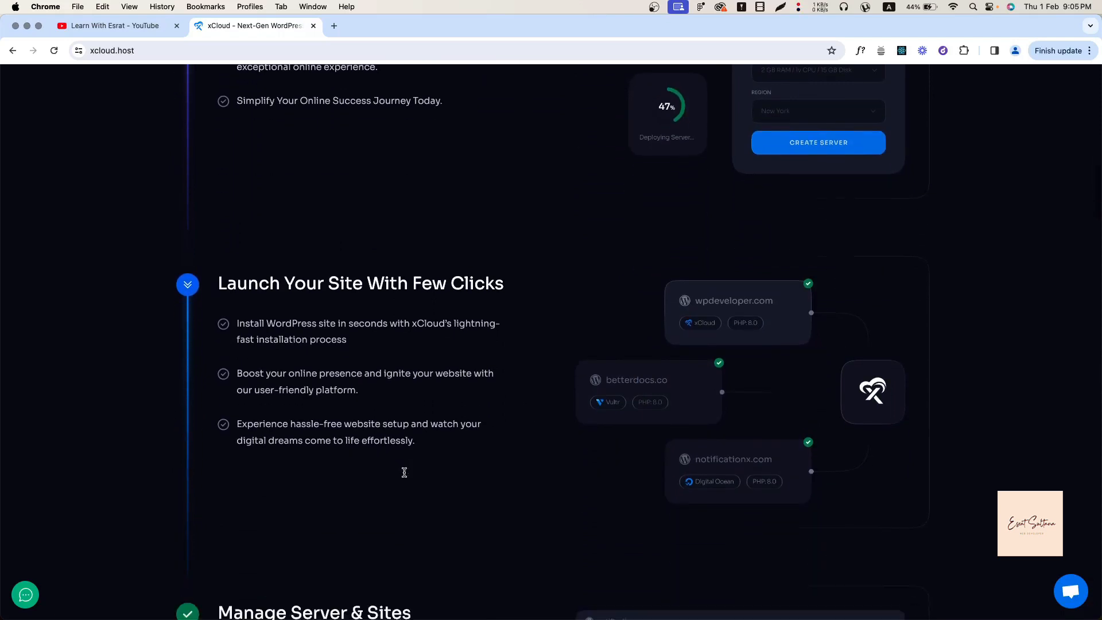
scroll(405, 476, down, 4)
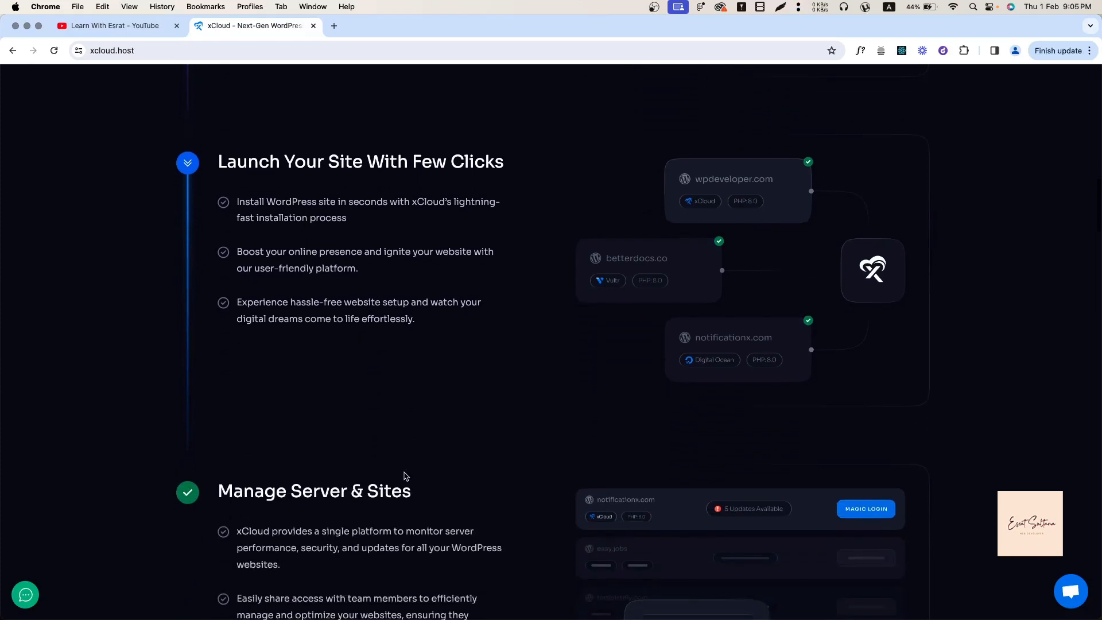
scroll(406, 476, down, 2)
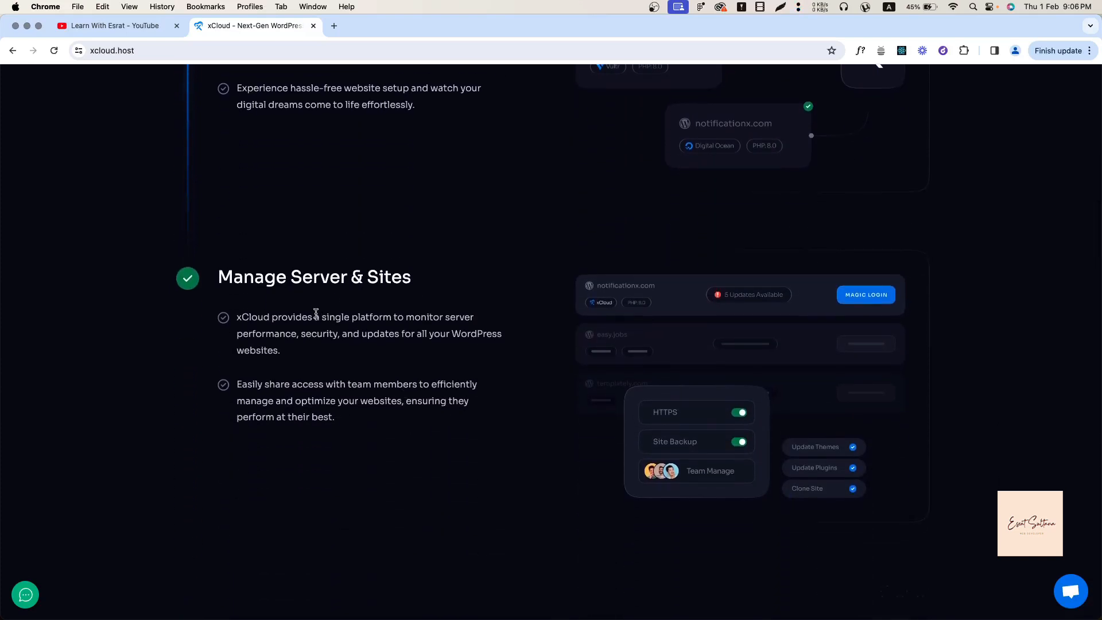
scroll(317, 468, down, 3)
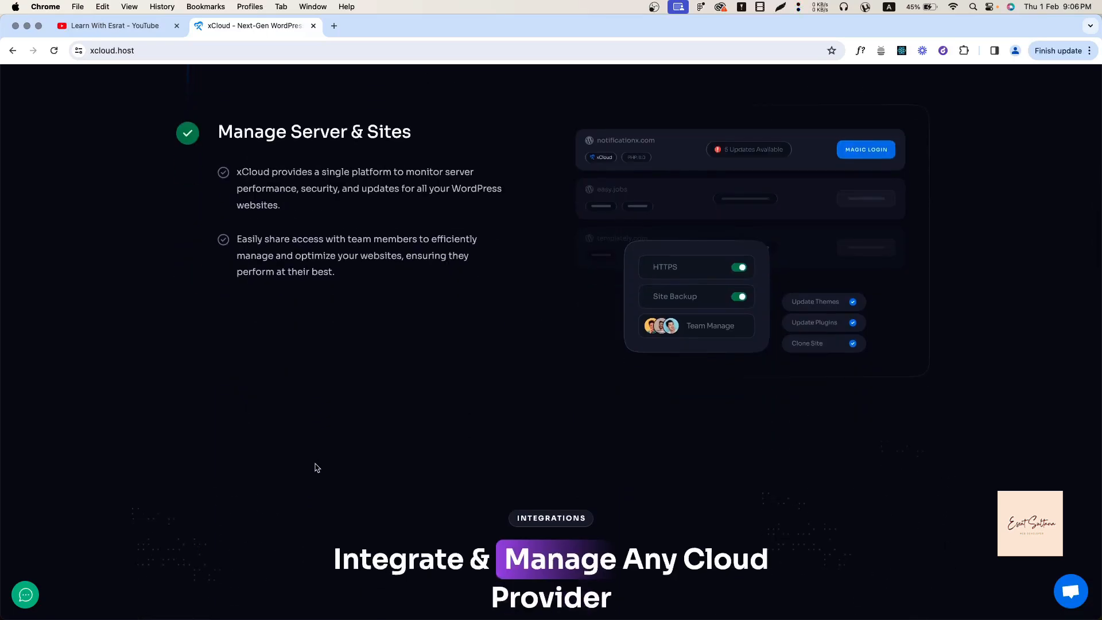
scroll(317, 468, down, 15)
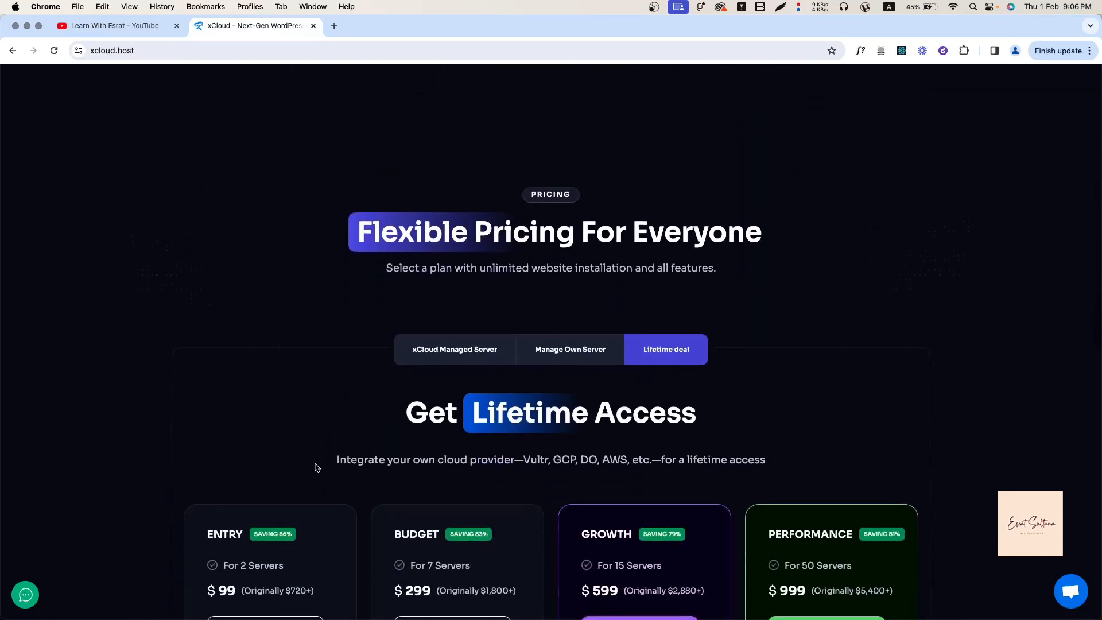
scroll(317, 468, down, 3)
scroll(315, 466, up, 5)
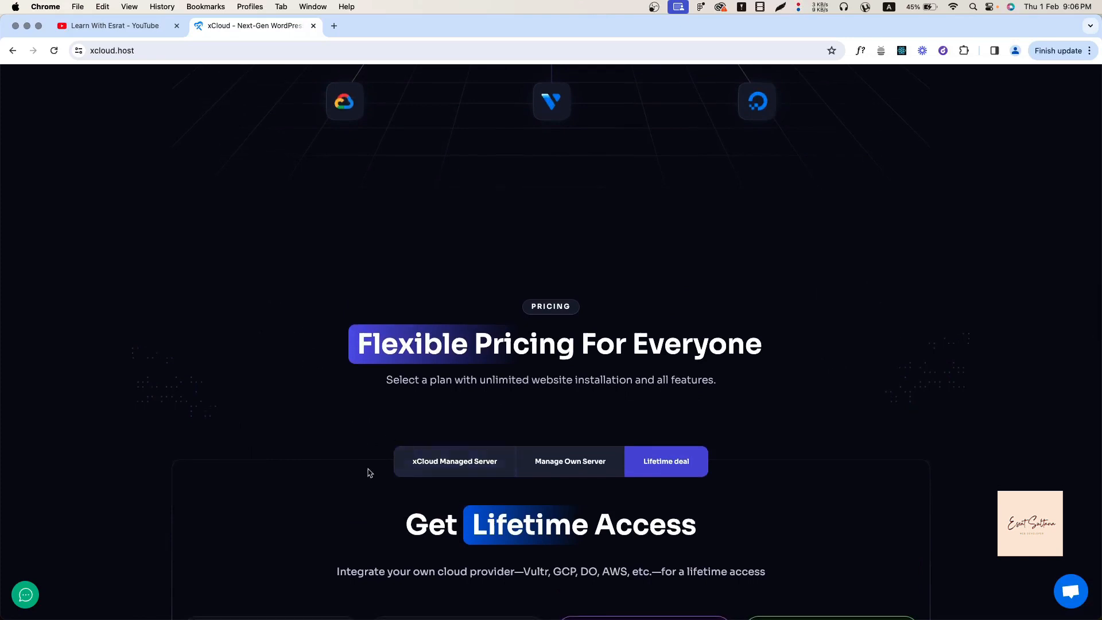
click(425, 461)
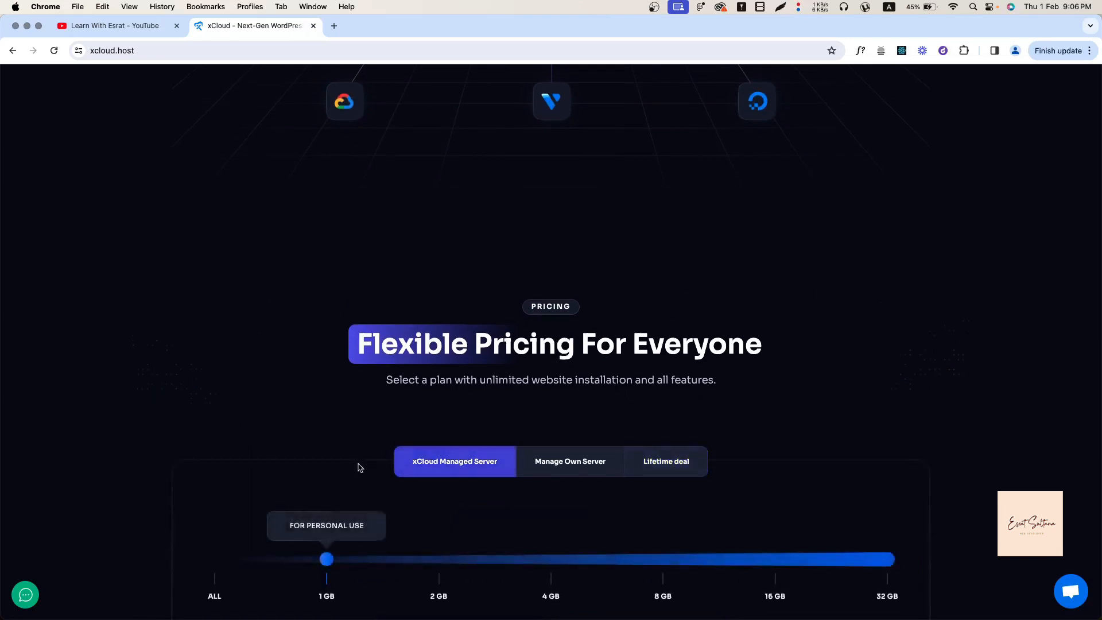
scroll(360, 468, down, 3)
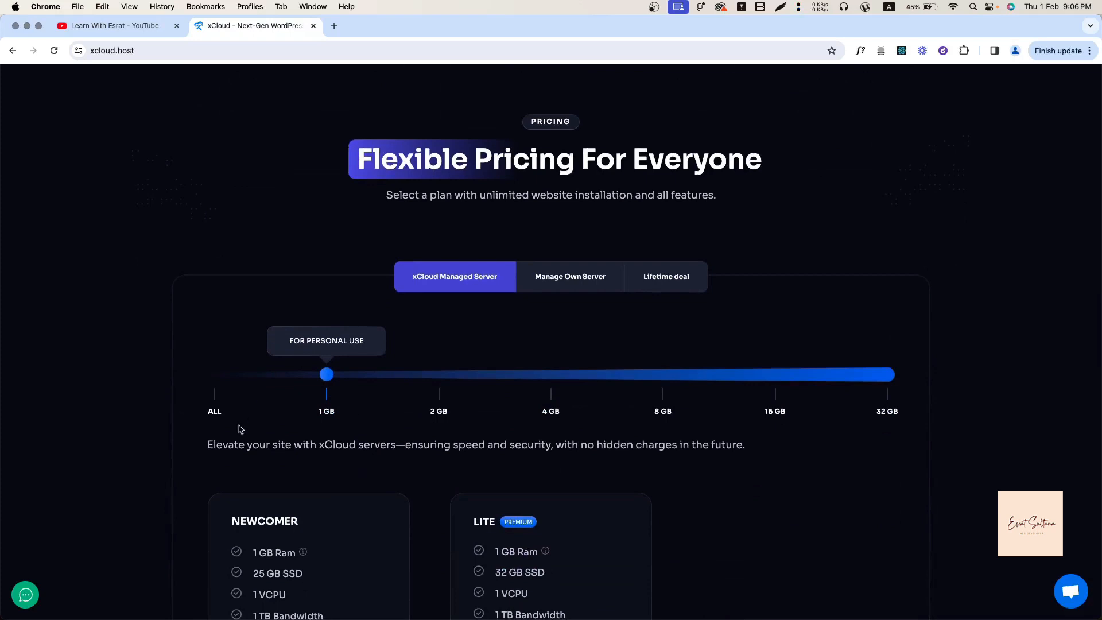
scroll(315, 440, down, 2)
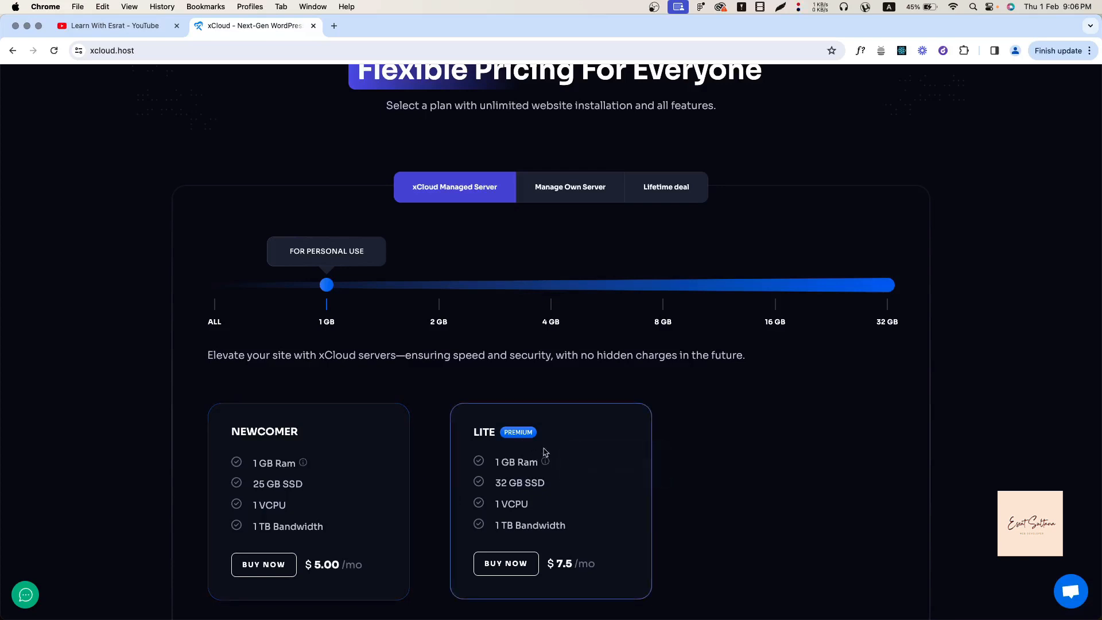
mouse_move(548, 466)
drag(493, 483, 554, 485)
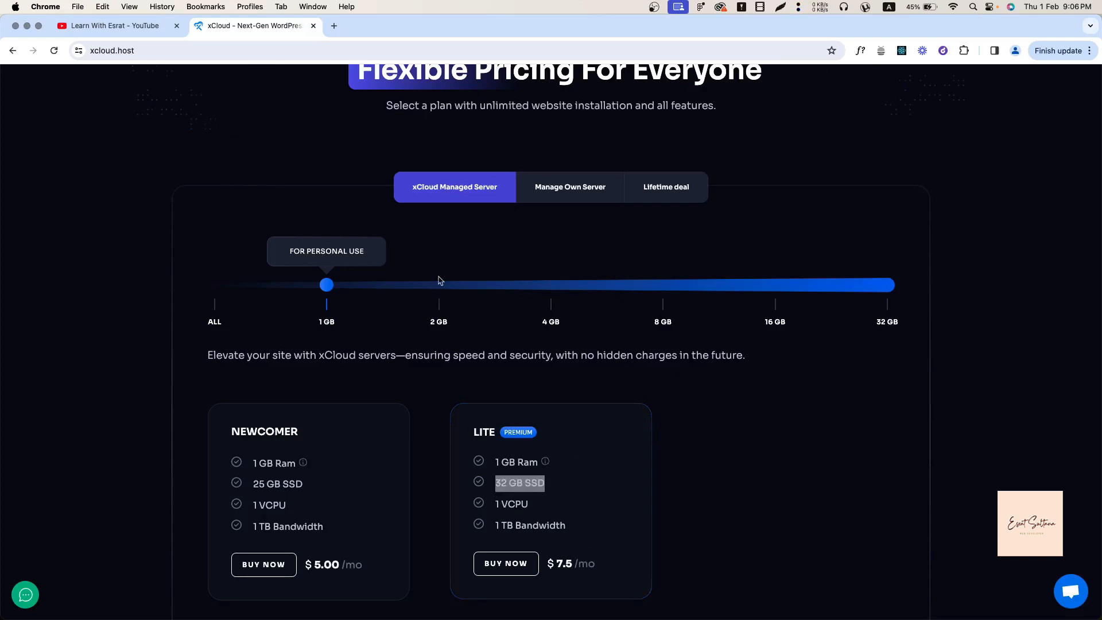
drag(441, 281, 551, 287)
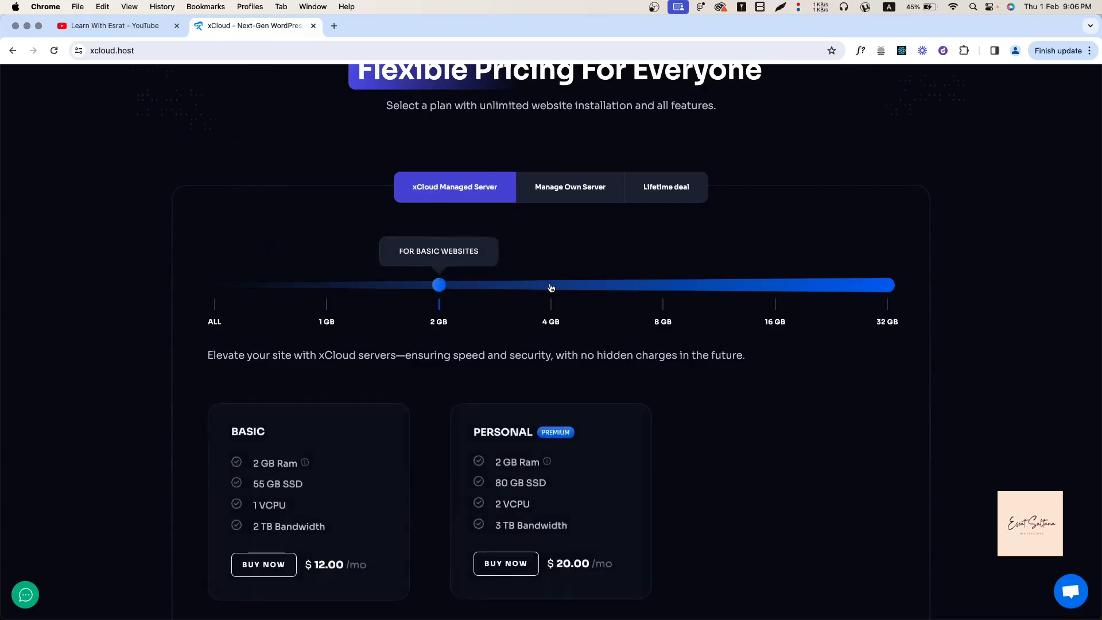
click(880, 286)
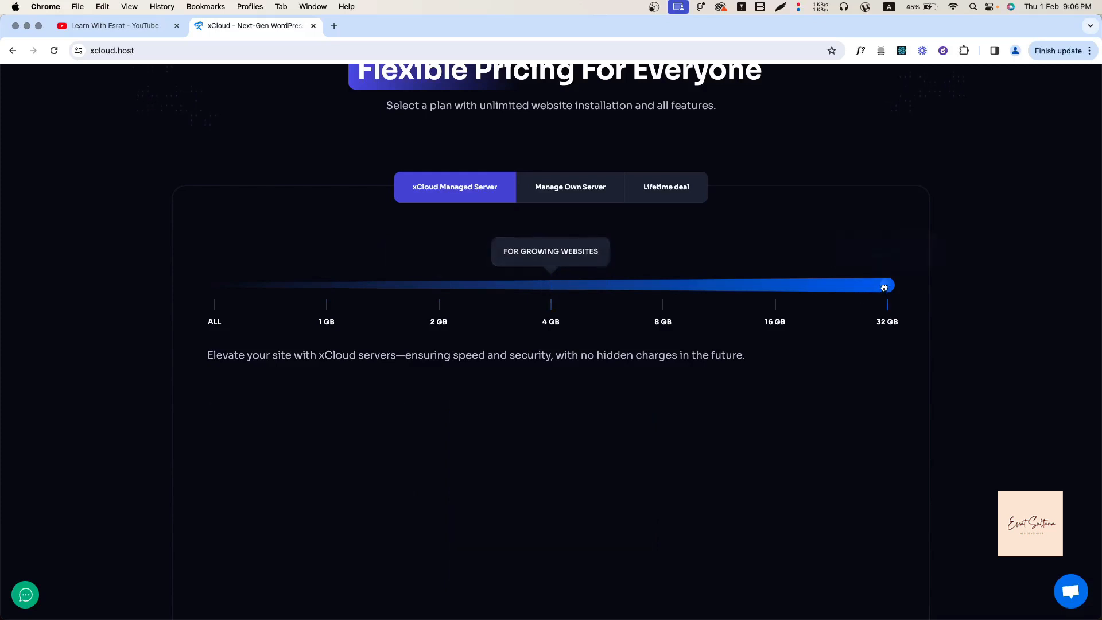
click(558, 297)
click(563, 194)
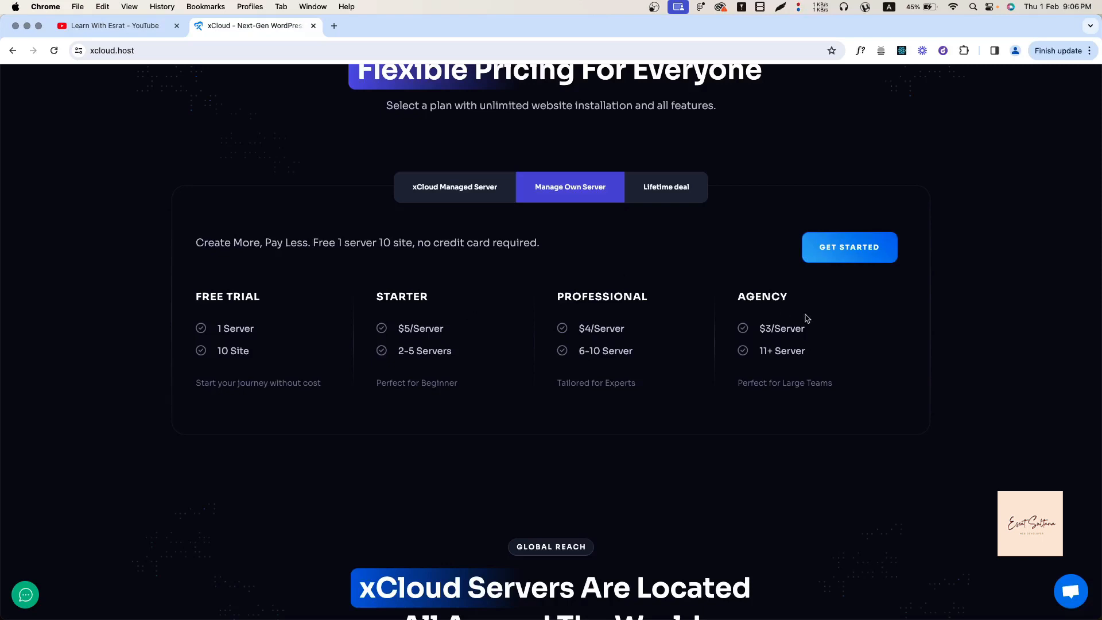
click(659, 197)
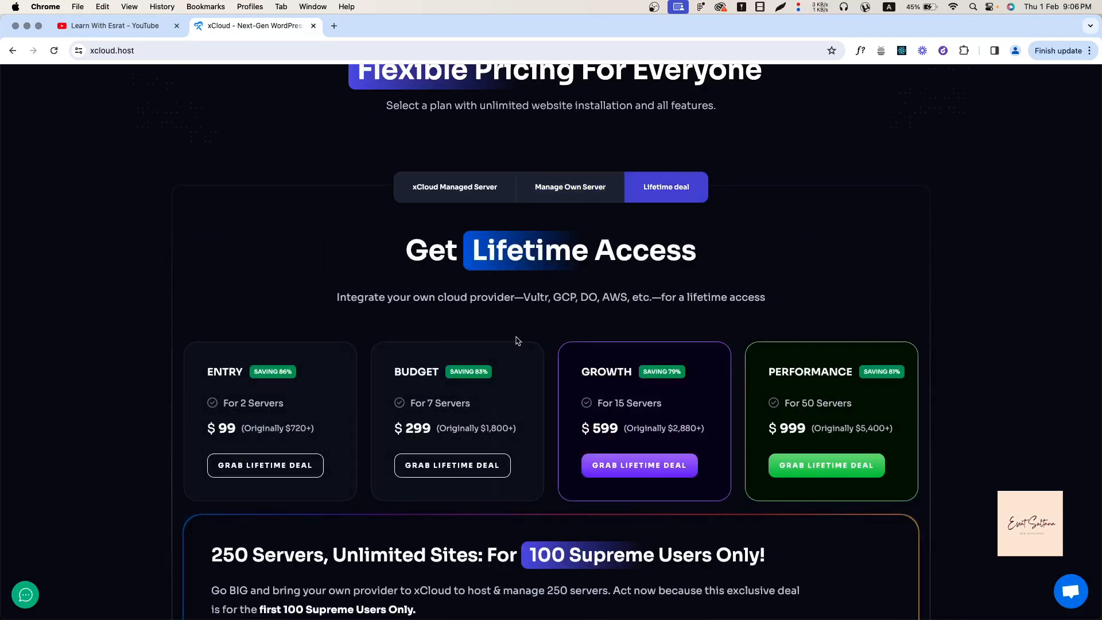
scroll(362, 392, down, 2)
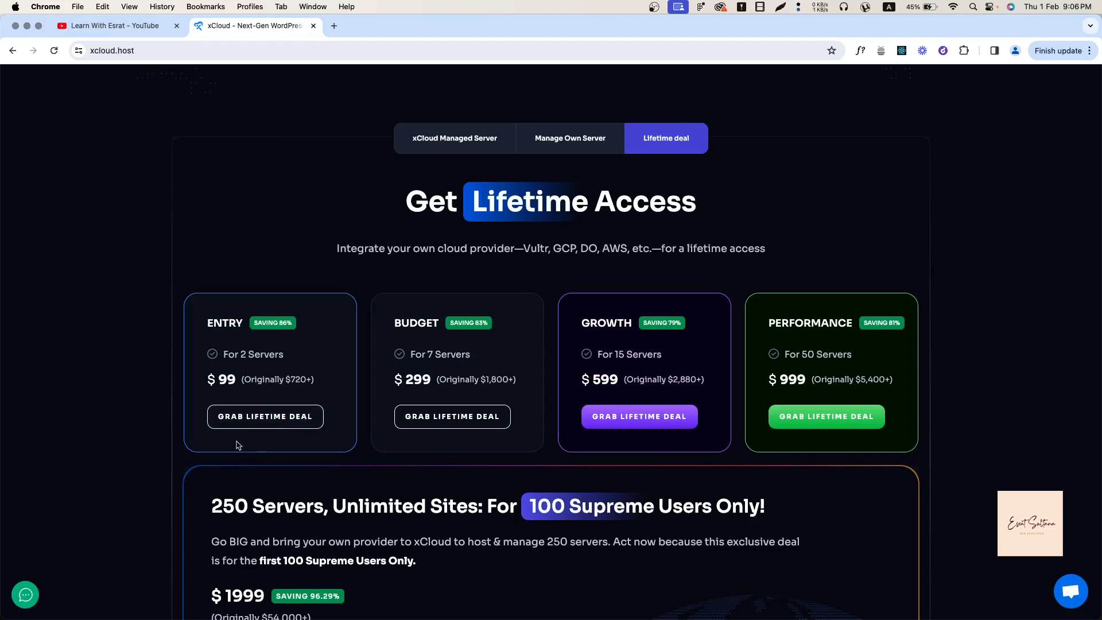
scroll(238, 446, down, 1)
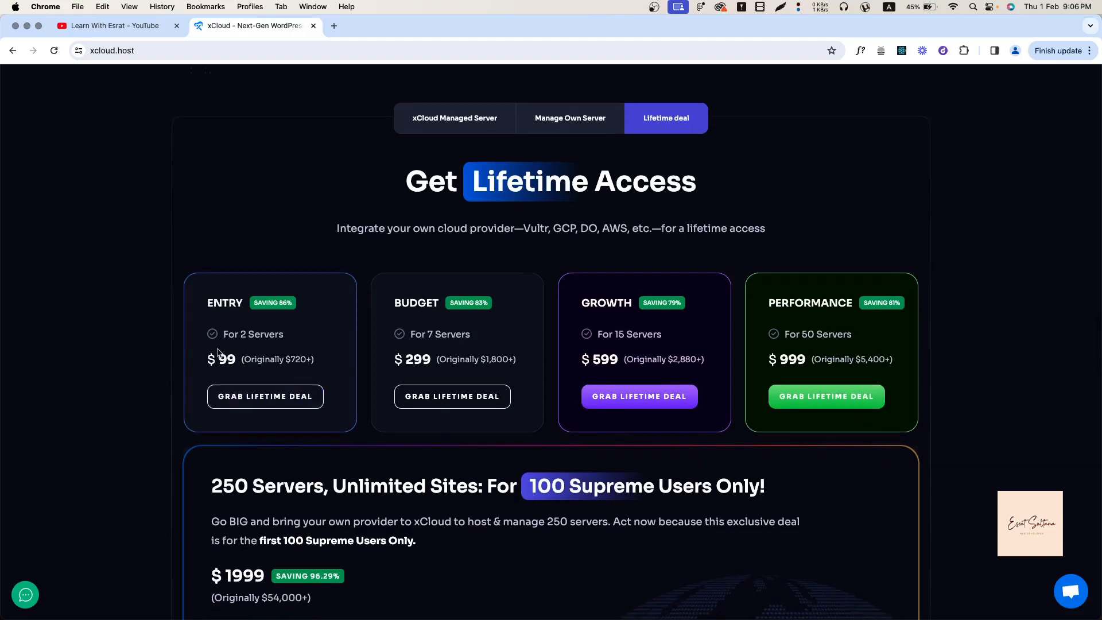
drag(211, 353, 245, 359)
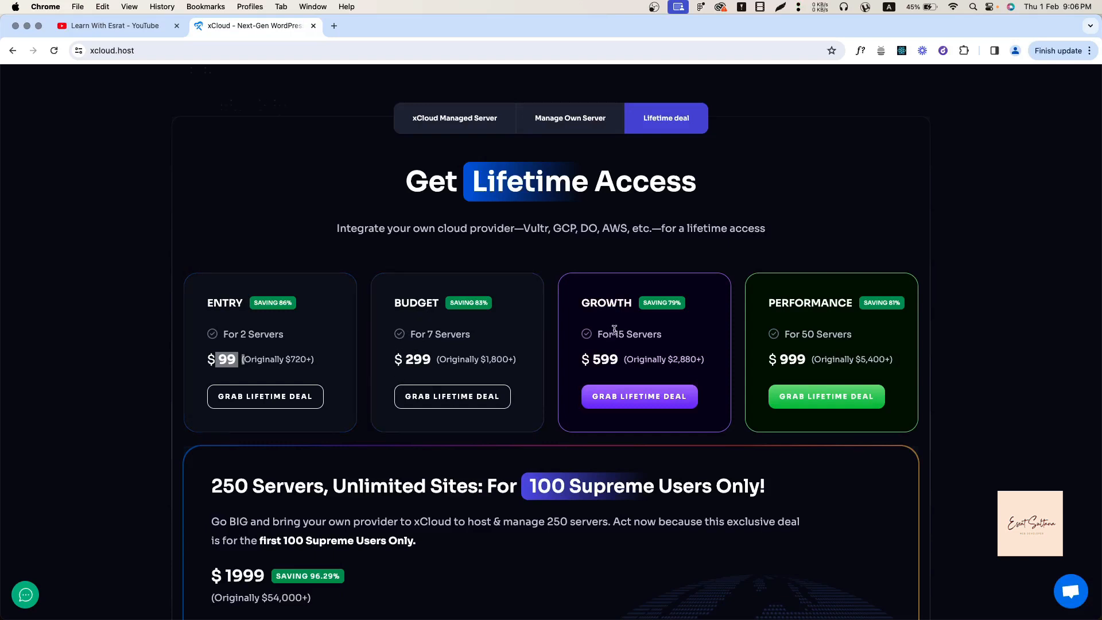
scroll(536, 516, down, 3)
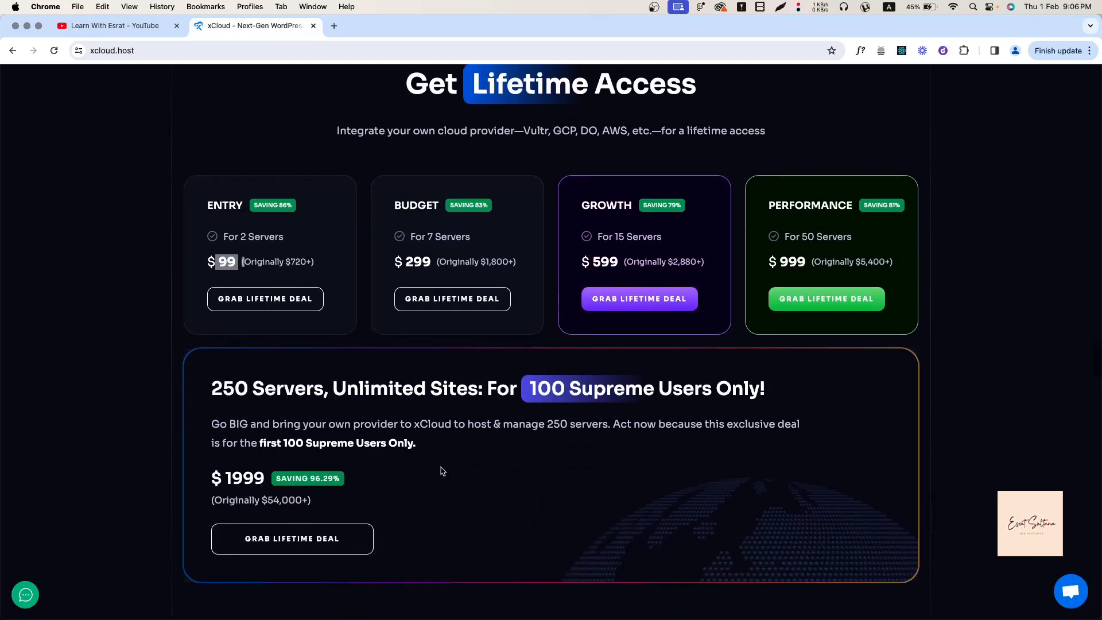
scroll(442, 471, up, 1)
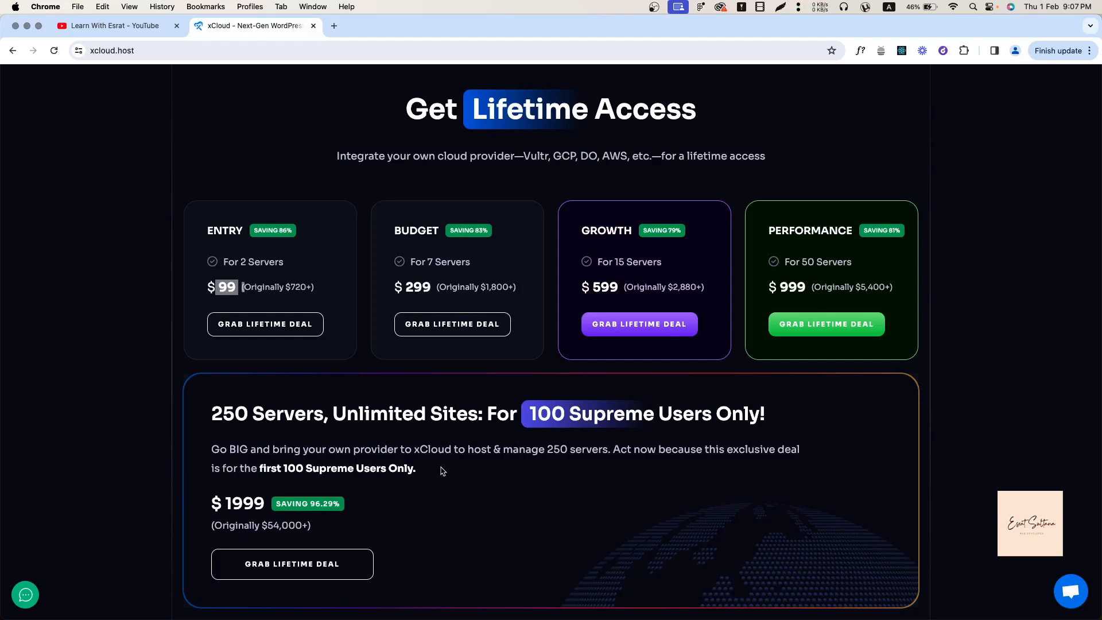
click(334, 294)
scroll(517, 344, down, 10)
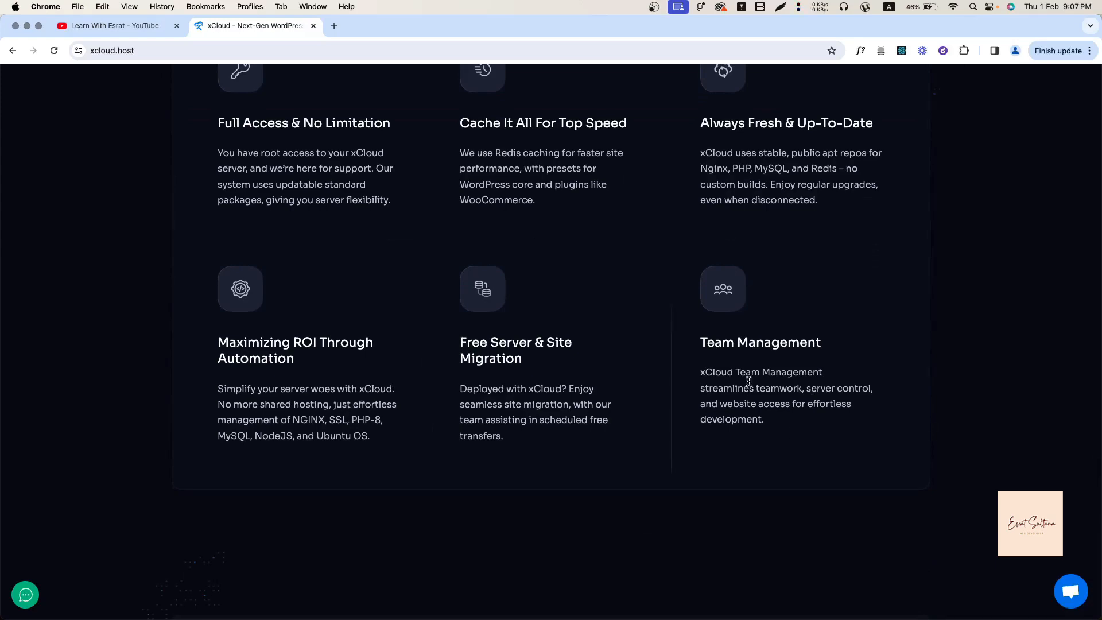
scroll(662, 467, down, 15)
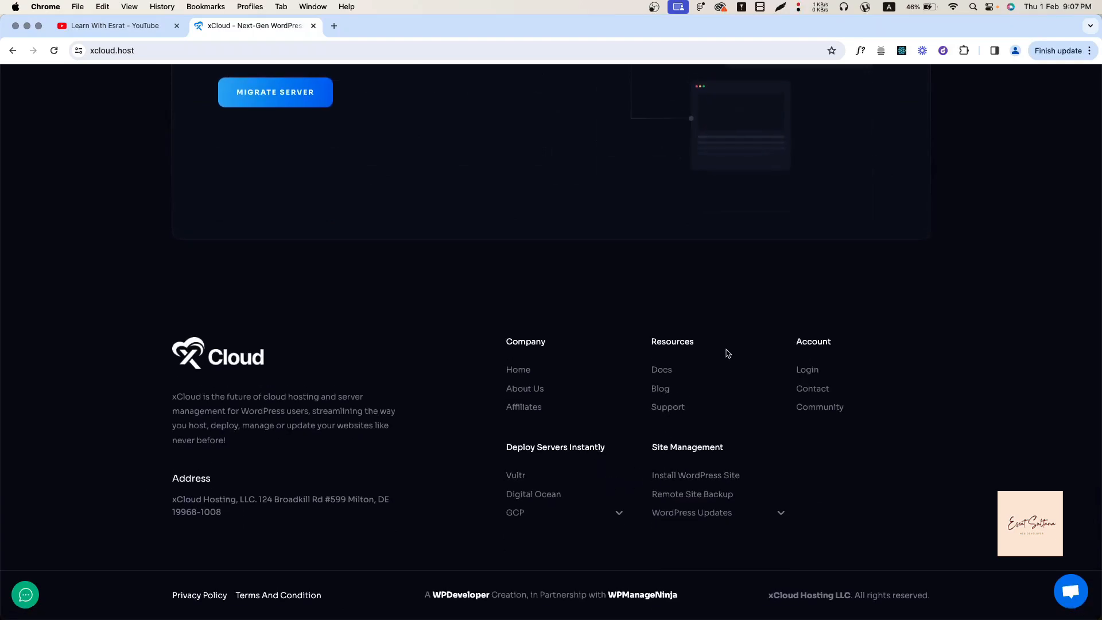
scroll(727, 353, up, 20)
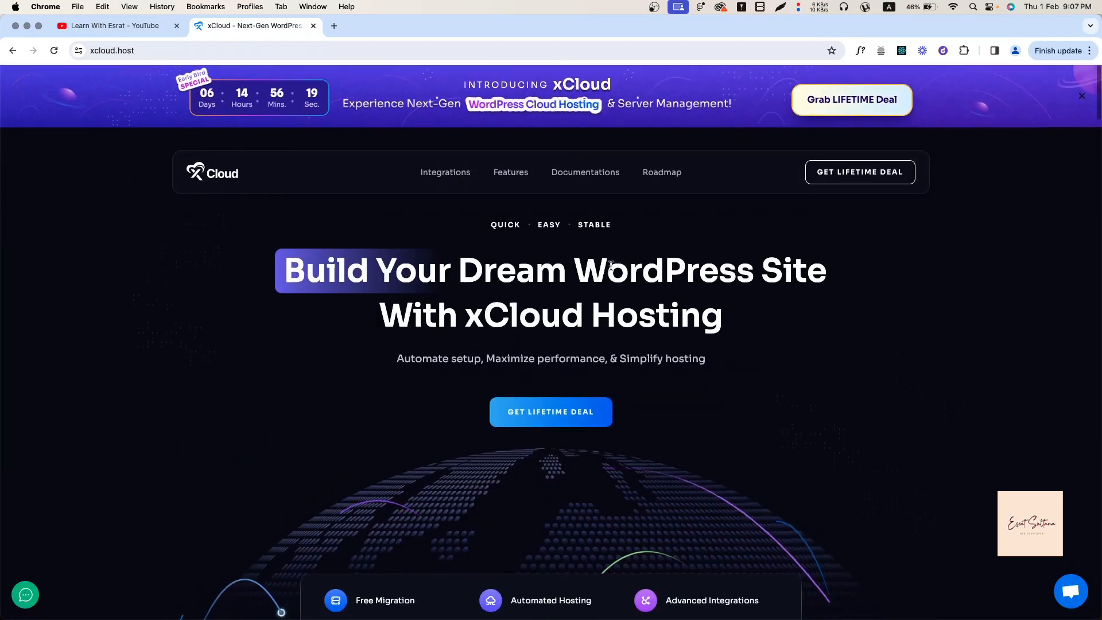
Open the Documentations knowledge base, scroll to its footer and open Login in a new tab.
click(586, 173)
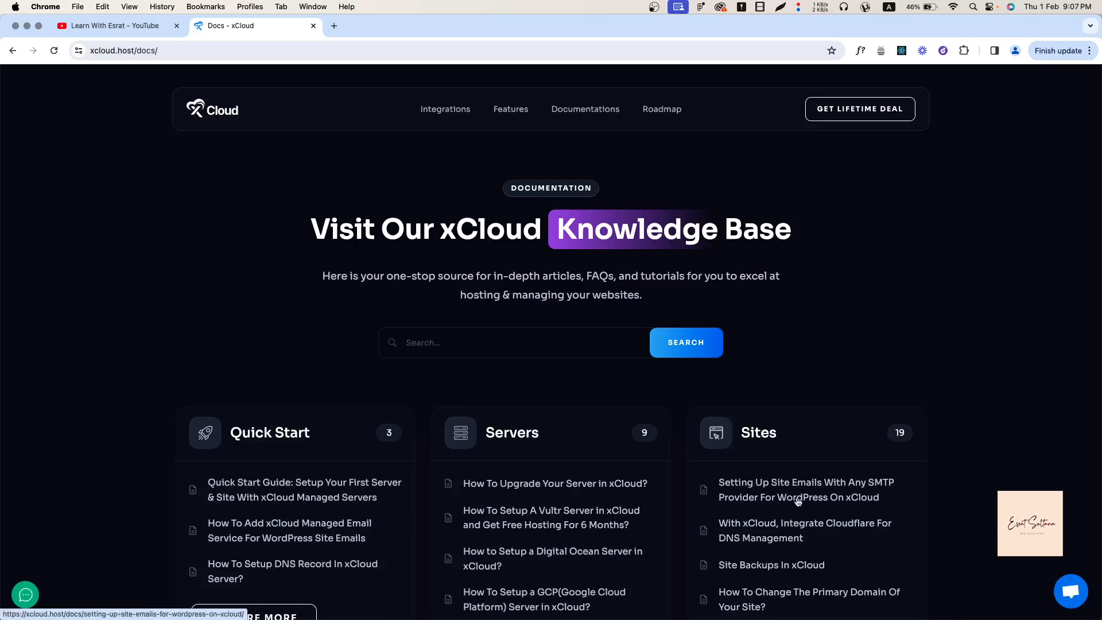
scroll(794, 521, down, 5)
scroll(401, 580, down, 3)
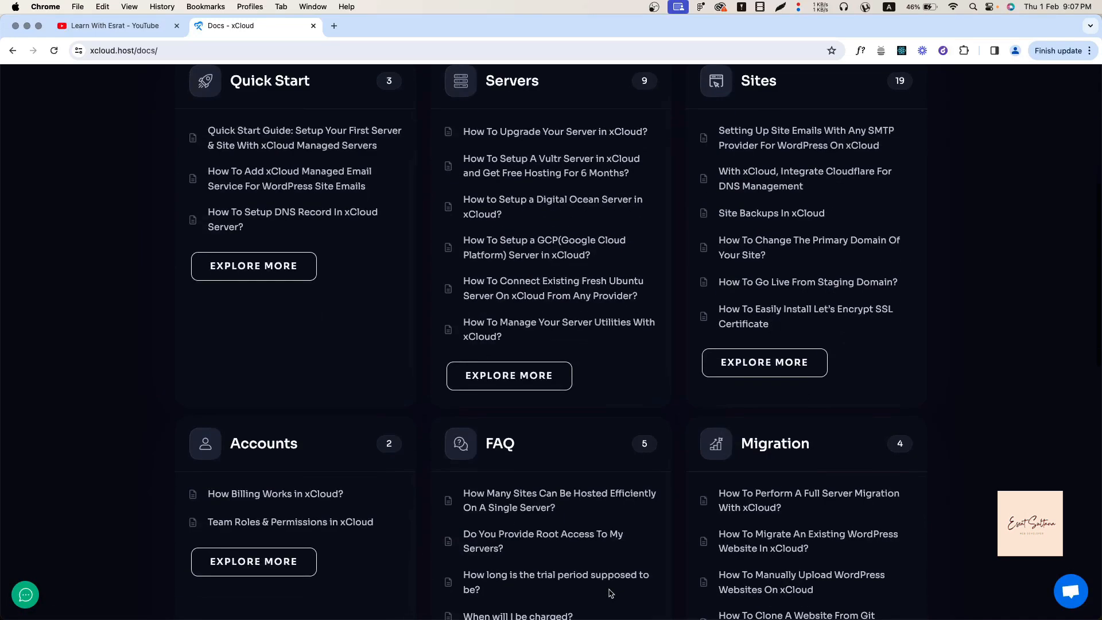
scroll(390, 546, up, 2)
scroll(836, 544, down, 5)
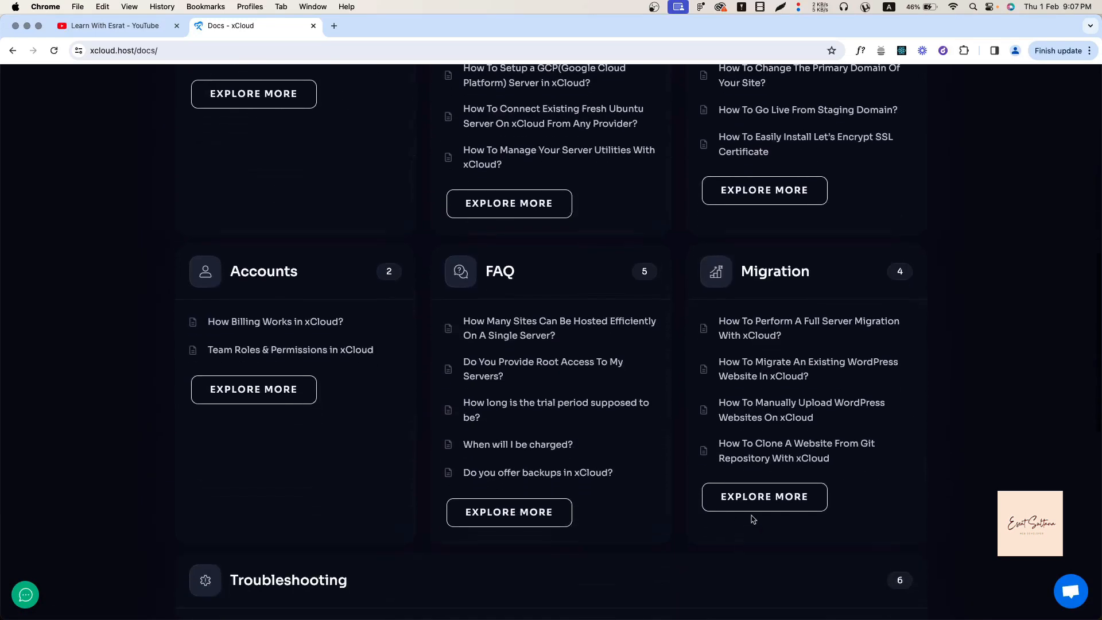
scroll(428, 509, down, 2)
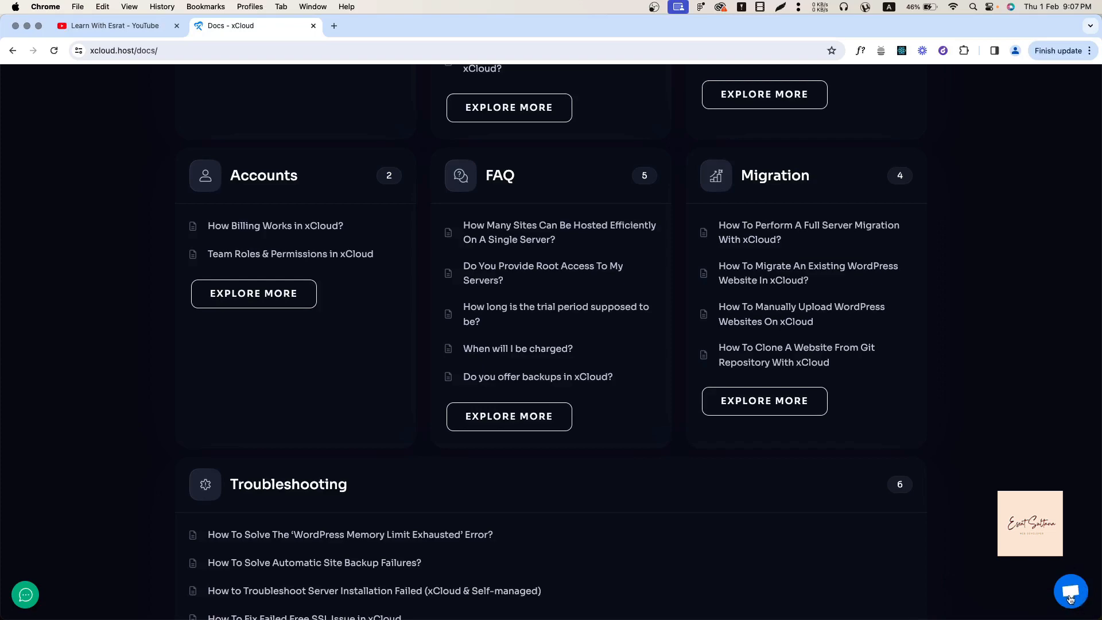
scroll(551, 341, down, 8)
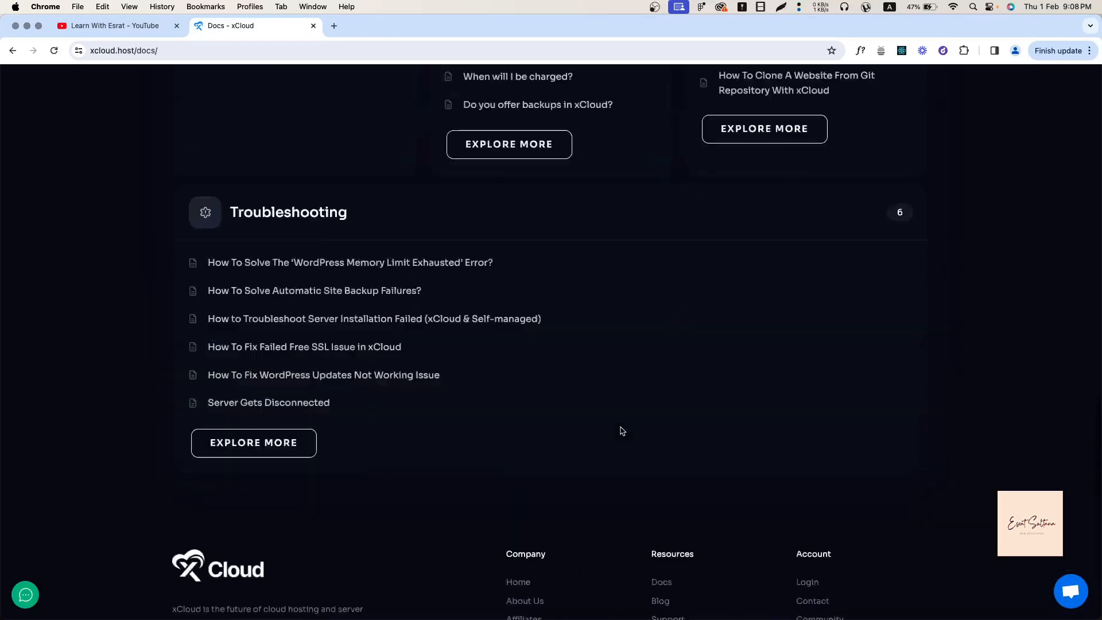
scroll(620, 431, up, 15)
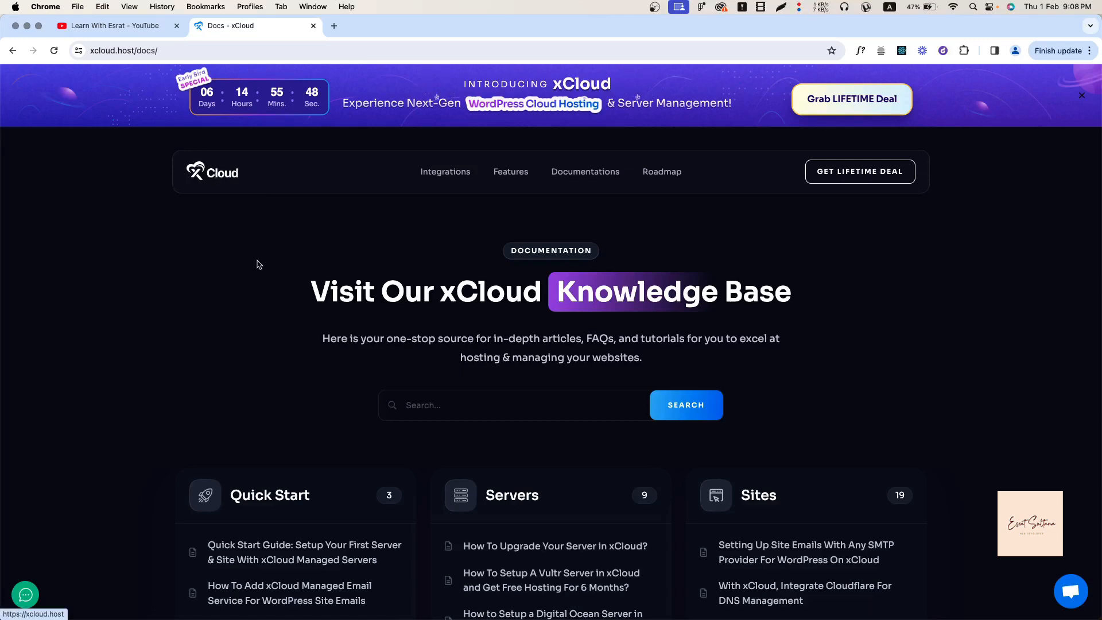
scroll(256, 263, down, 20)
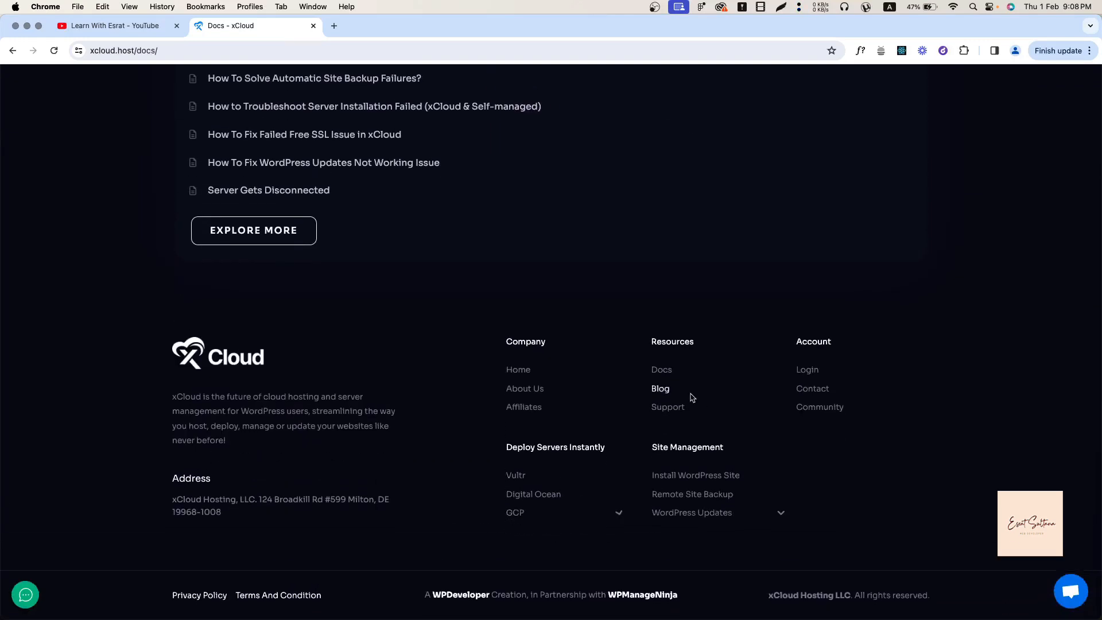
right_click(810, 372)
click(839, 375)
Move the Log In tab on to the Sign Up form, then return to the Docs tab.
click(396, 27)
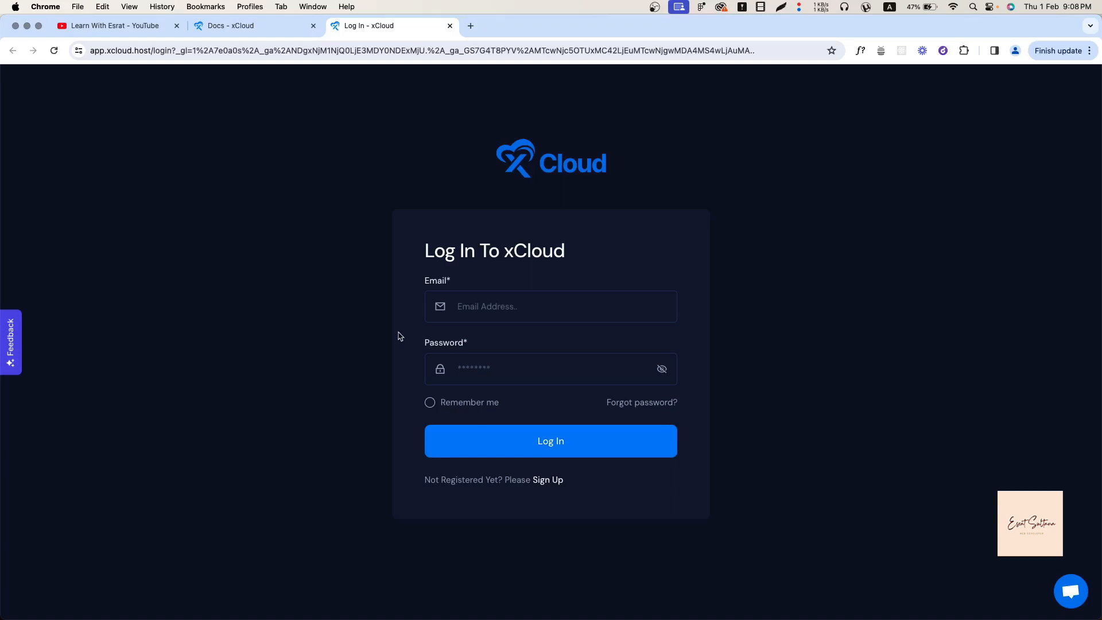
click(542, 481)
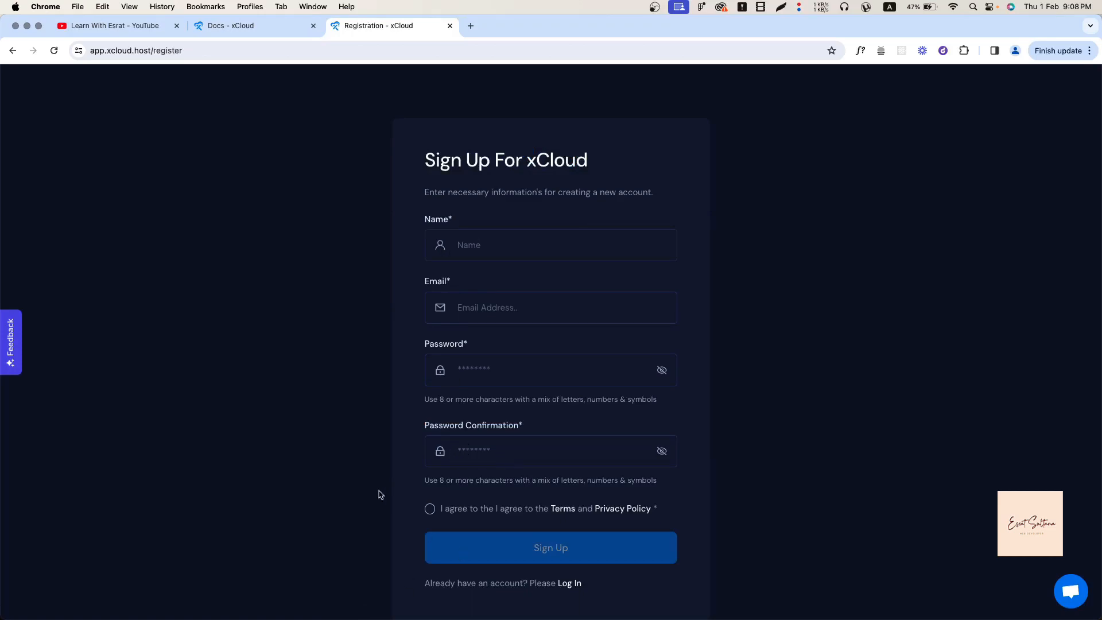
click(271, 26)
scroll(228, 151, up, 15)
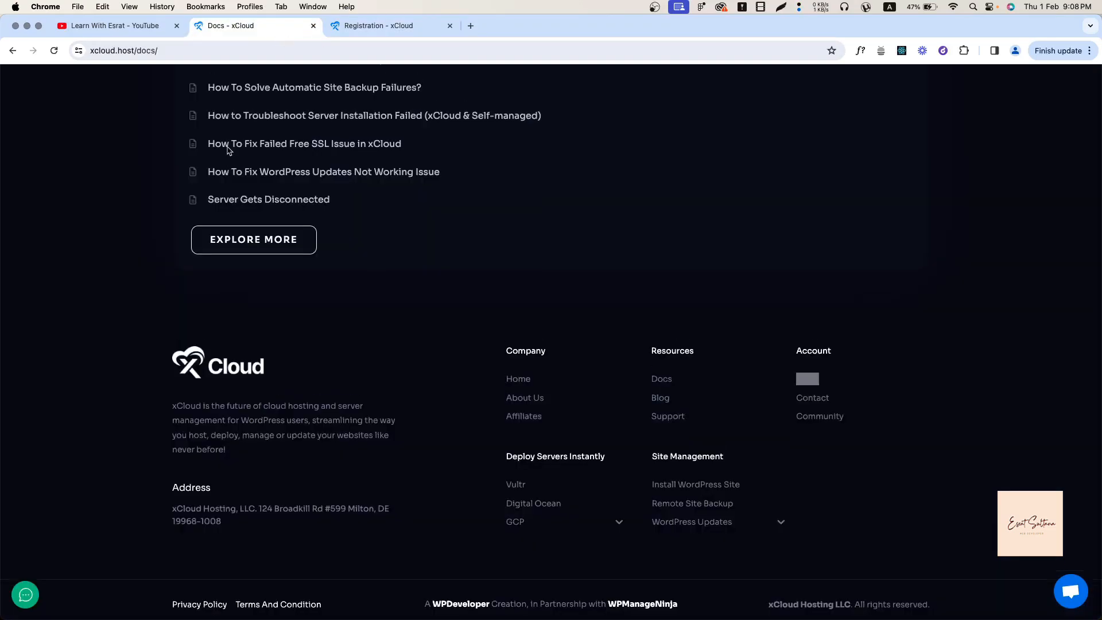
Return to the homepage and show xCloud Managed Server pricing: Newcomer $5.00, Lite $7.5.
click(198, 174)
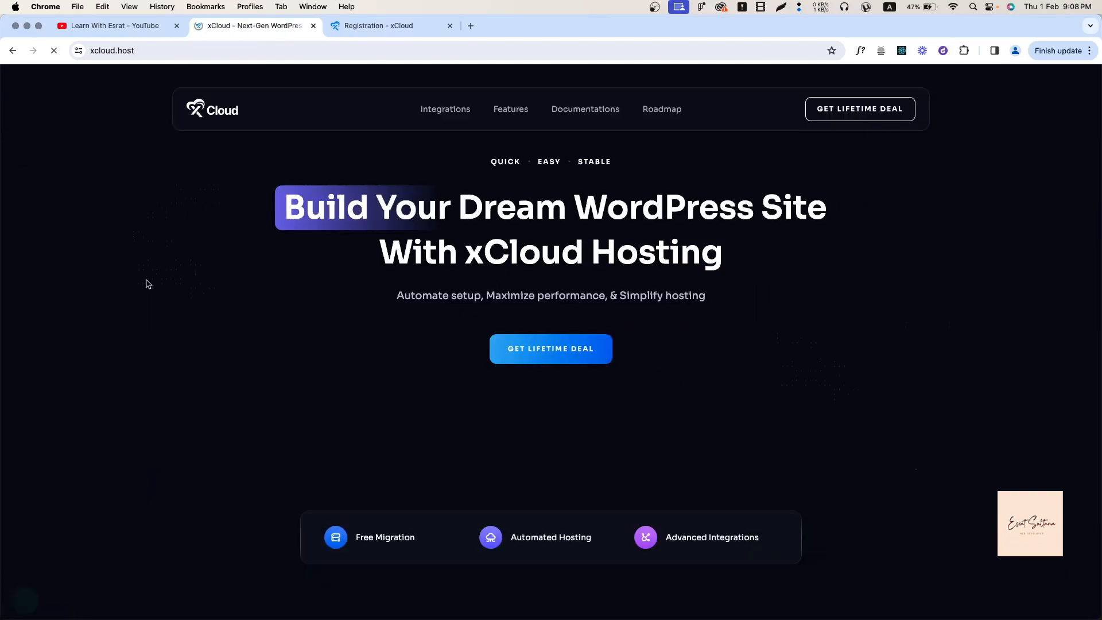
scroll(147, 285, down, 20)
scroll(147, 284, down, 20)
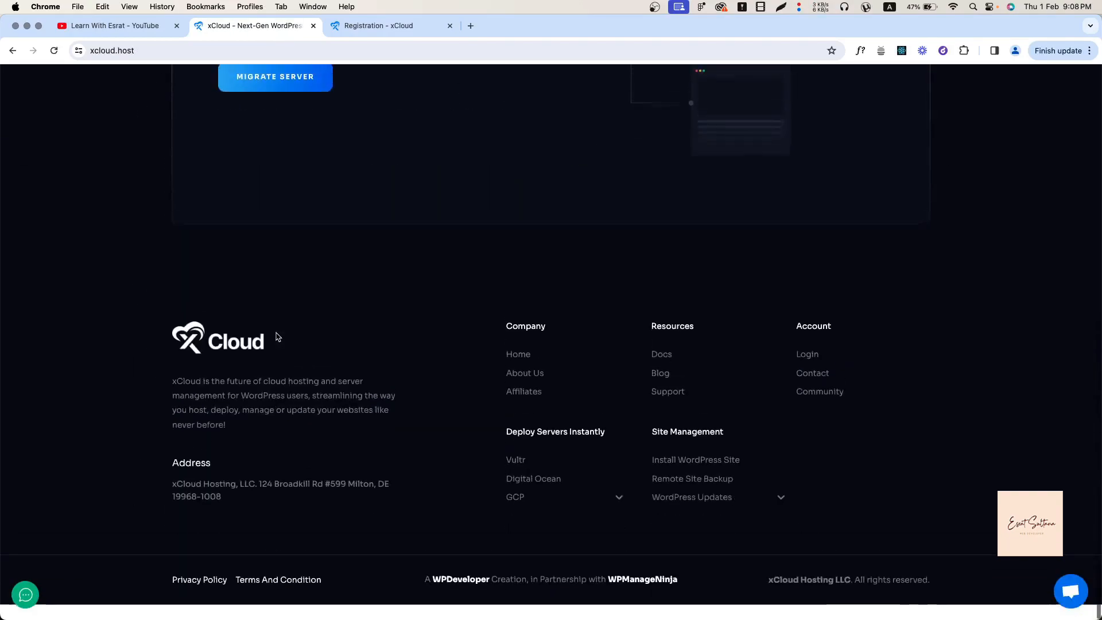
scroll(276, 337, up, 10)
scroll(277, 337, up, 15)
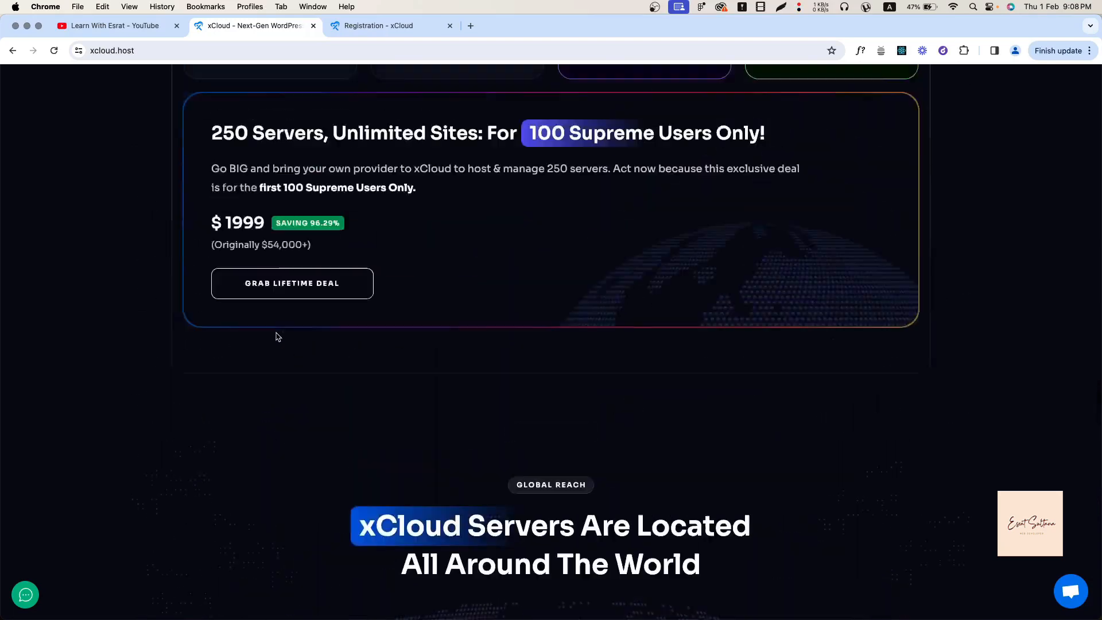
scroll(621, 258, up, 4)
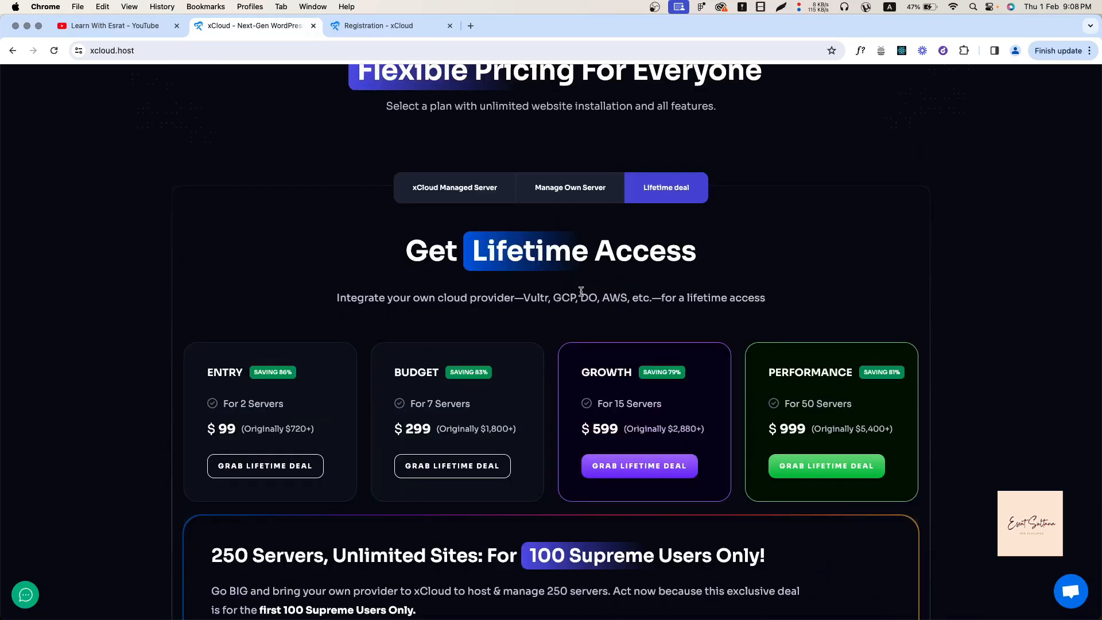
click(481, 189)
scroll(310, 494, down, 1)
scroll(310, 494, down, 2)
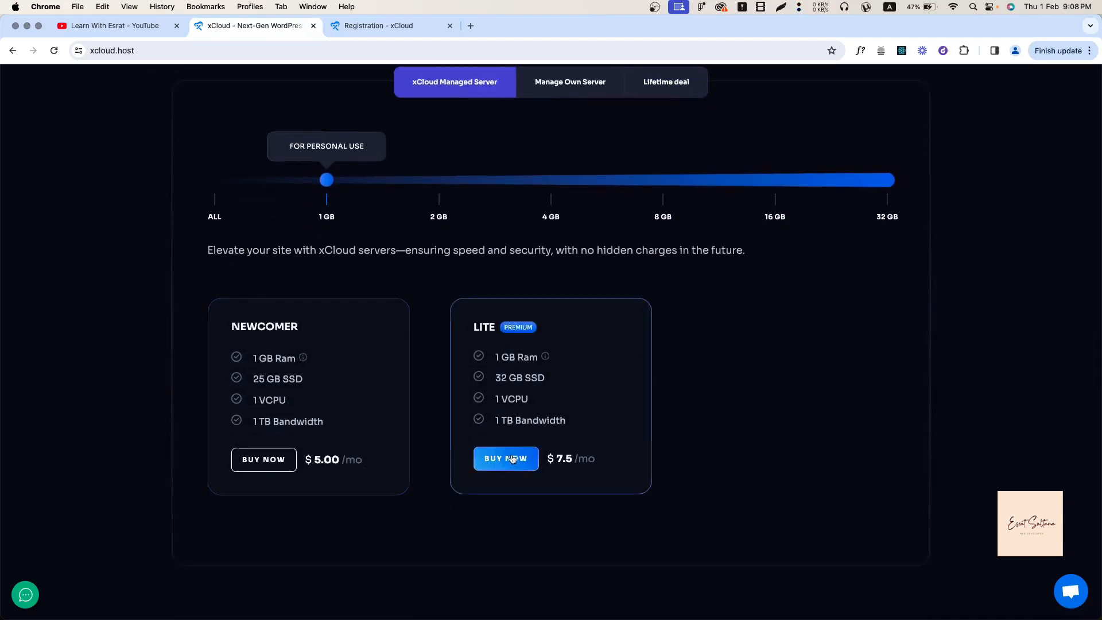
Order the Premium Lite server plan and try to complete checkout.
click(510, 459)
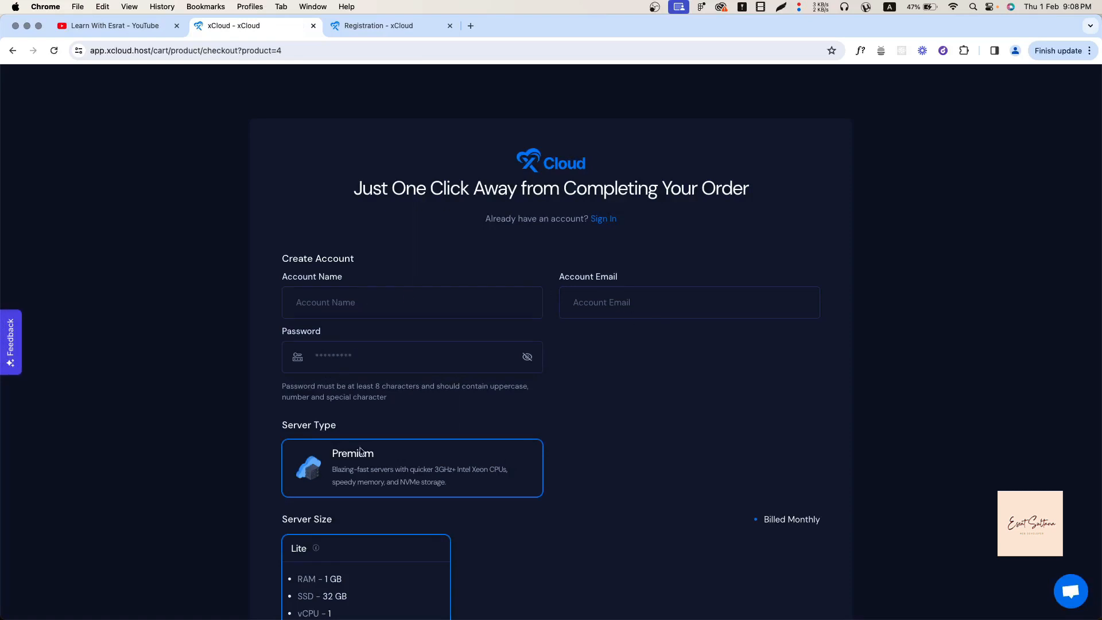
scroll(358, 532, down, 3)
scroll(396, 393, down, 3)
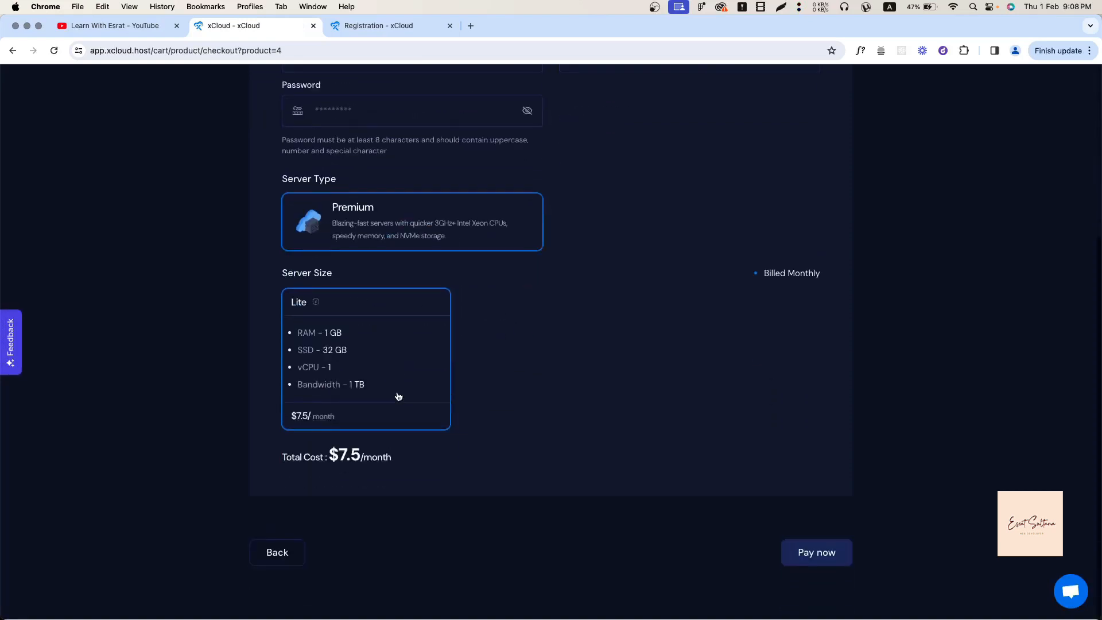
click(833, 552)
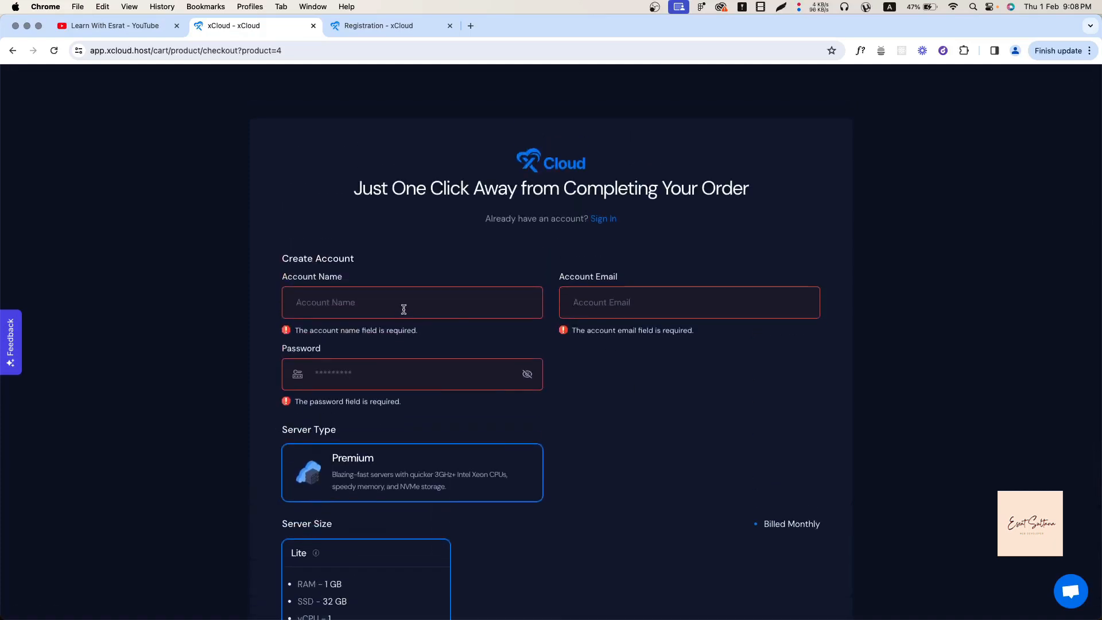
Fill in the account name, e-mail and a password, then submit the order.
click(403, 309)
text(popy)
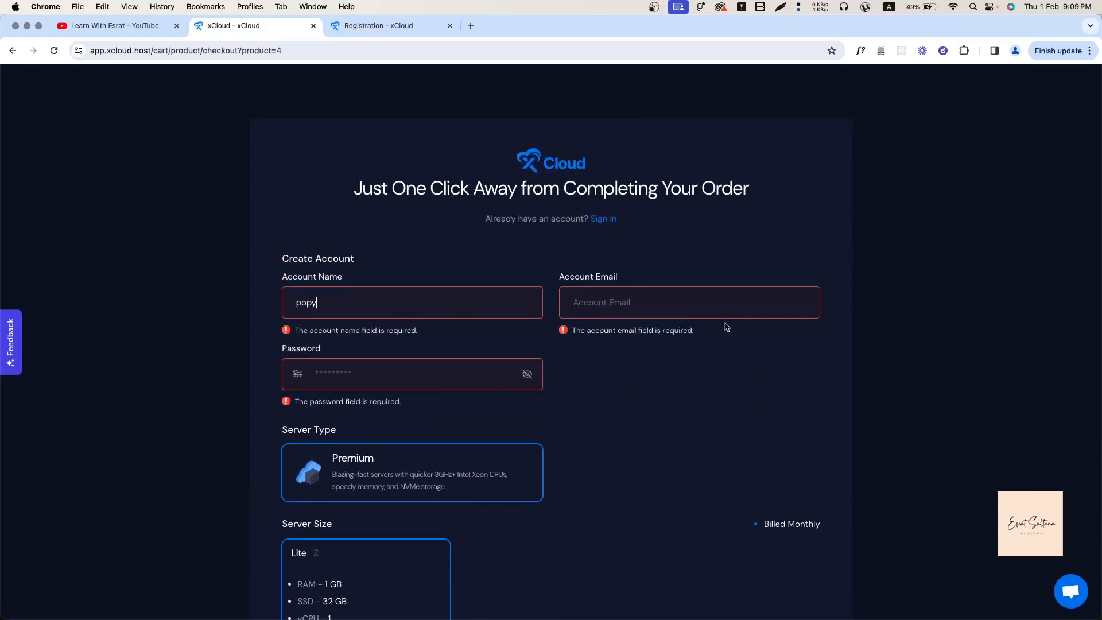
click(670, 298)
click(391, 361)
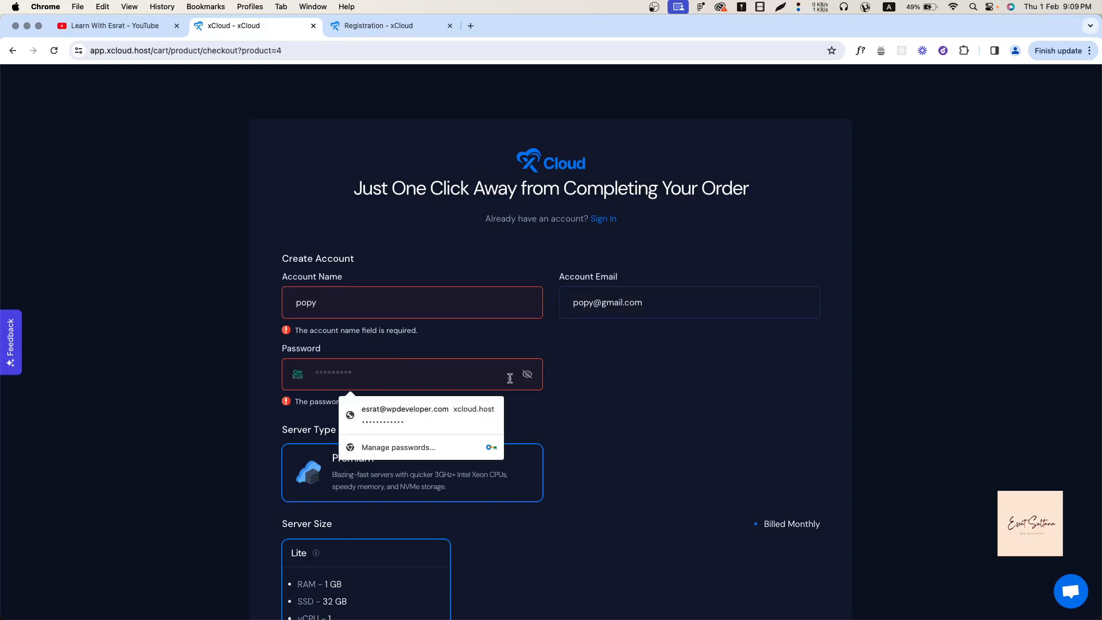
click(601, 402)
click(437, 372)
text(••)
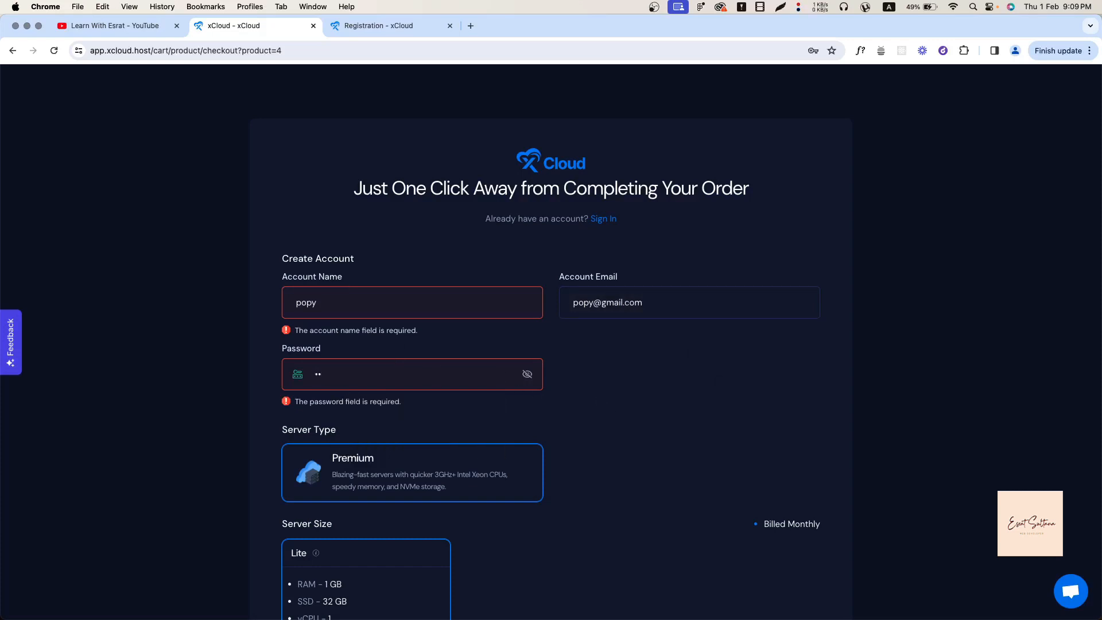
text(•••)
scroll(598, 480, down, 5)
click(832, 553)
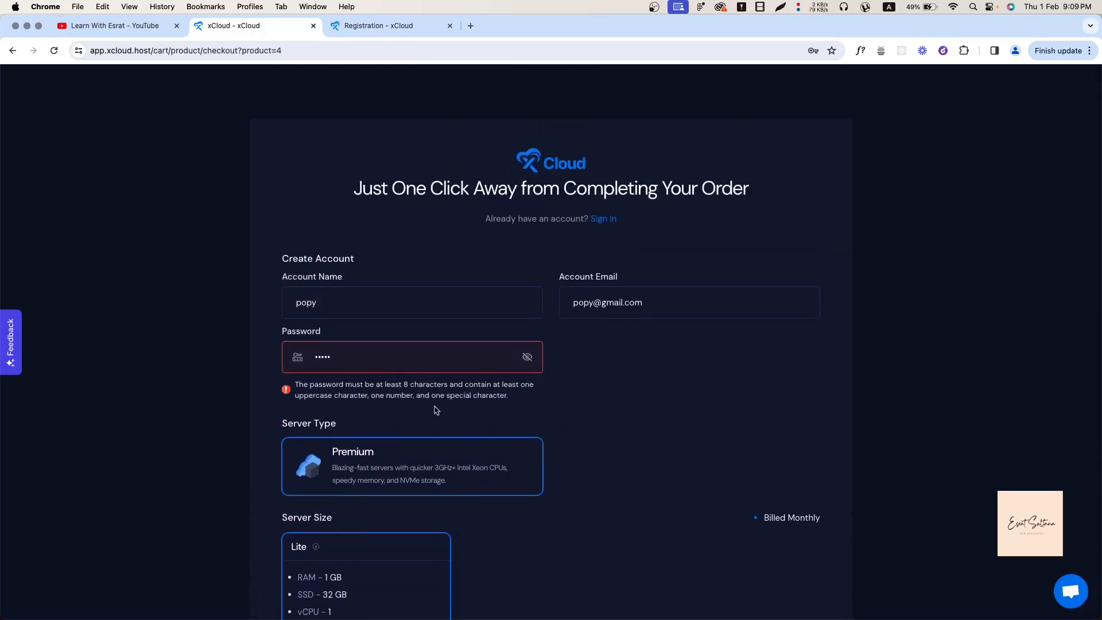
Re-enter a longer password, resubmit, and review the password requirements message.
click(471, 364)
text(••••••)
scroll(831, 402, down, 5)
click(826, 554)
drag(323, 395, 358, 405)
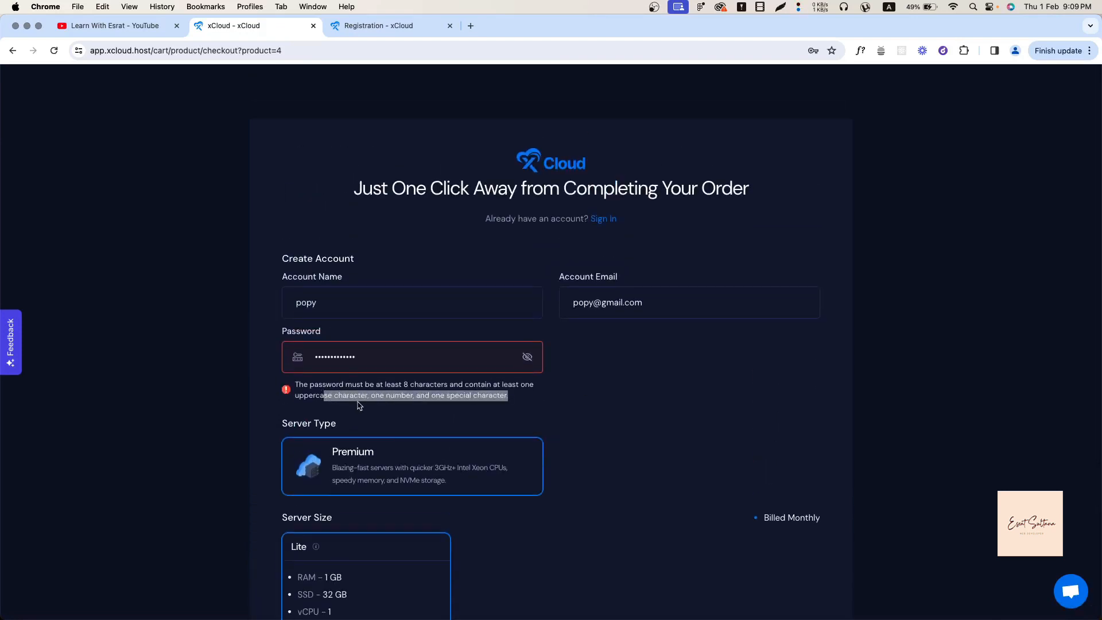
click(396, 405)
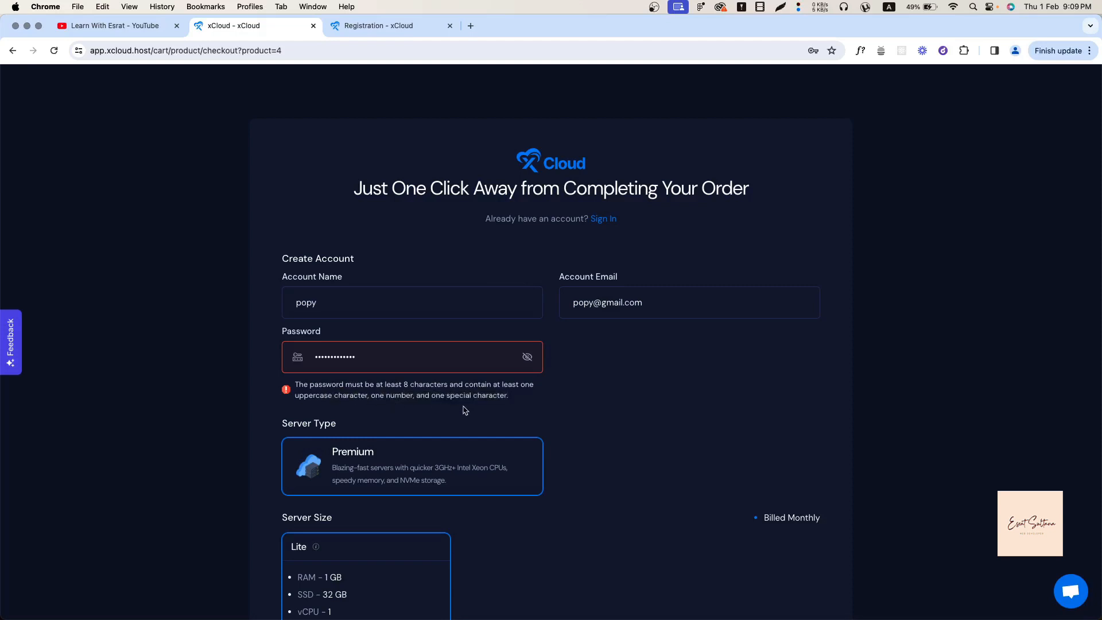
scroll(611, 463, down, 5)
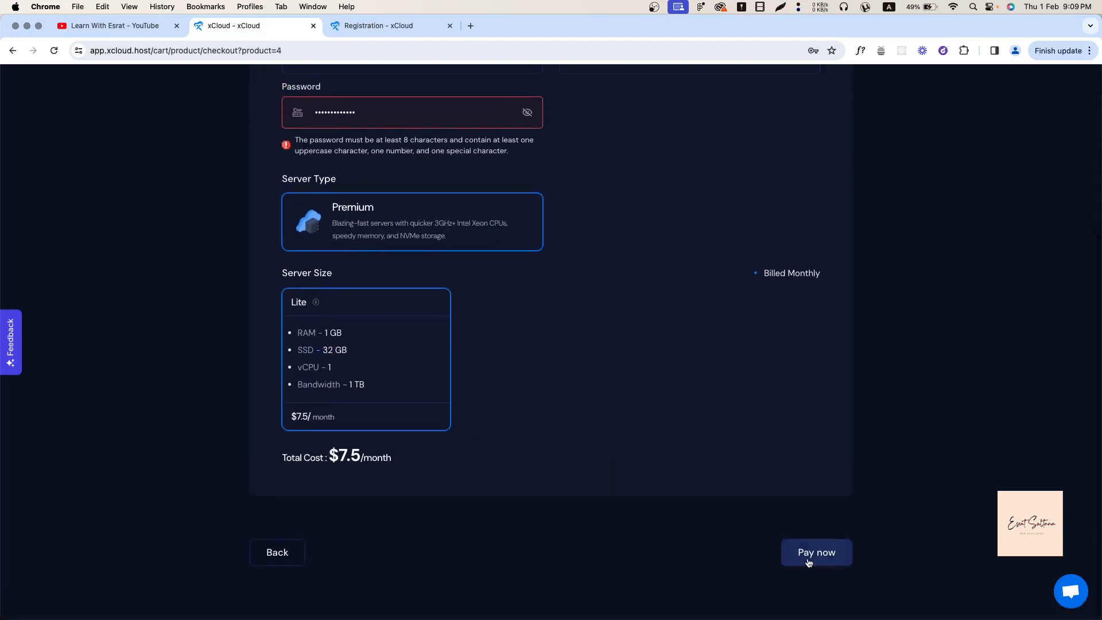
Proceed to Stripe card payment for the order, then switch to the Registration - xCloud tab.
click(809, 563)
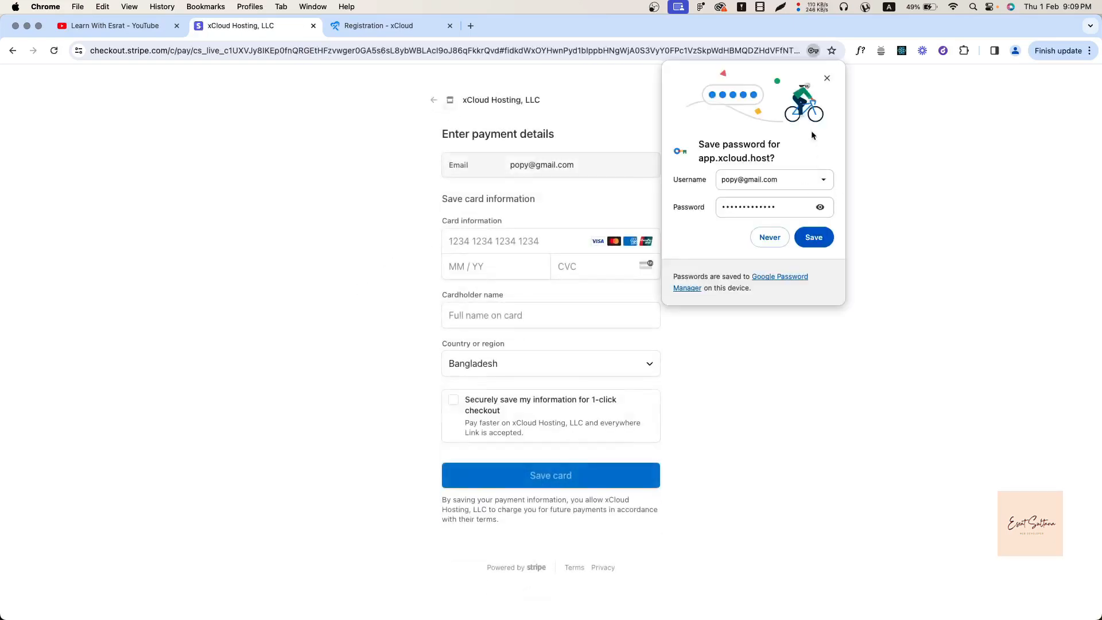
click(827, 78)
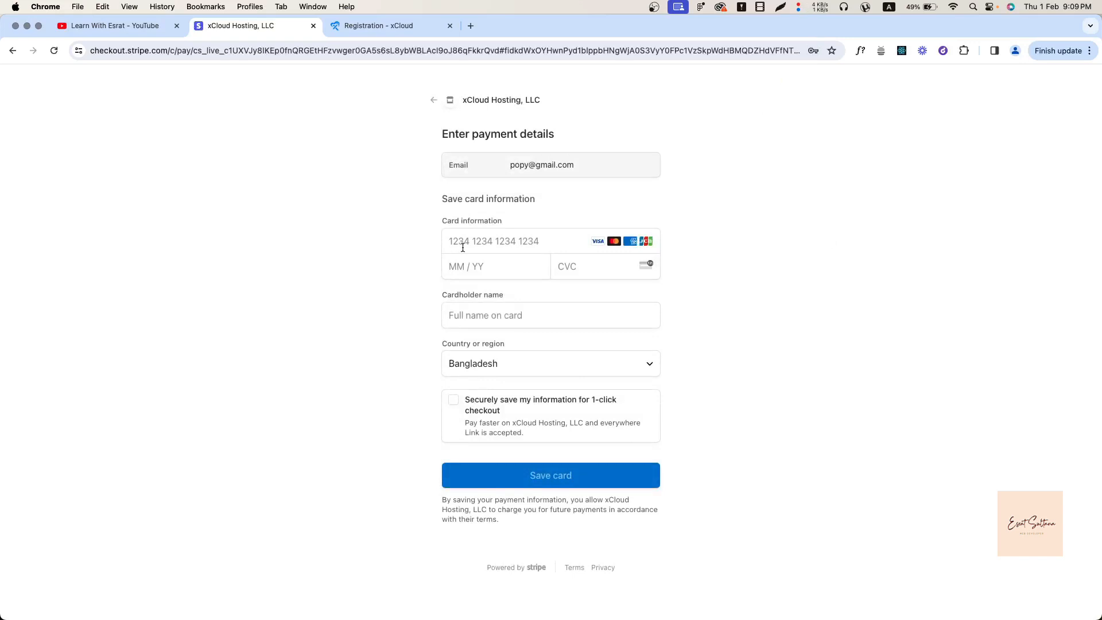
click(462, 246)
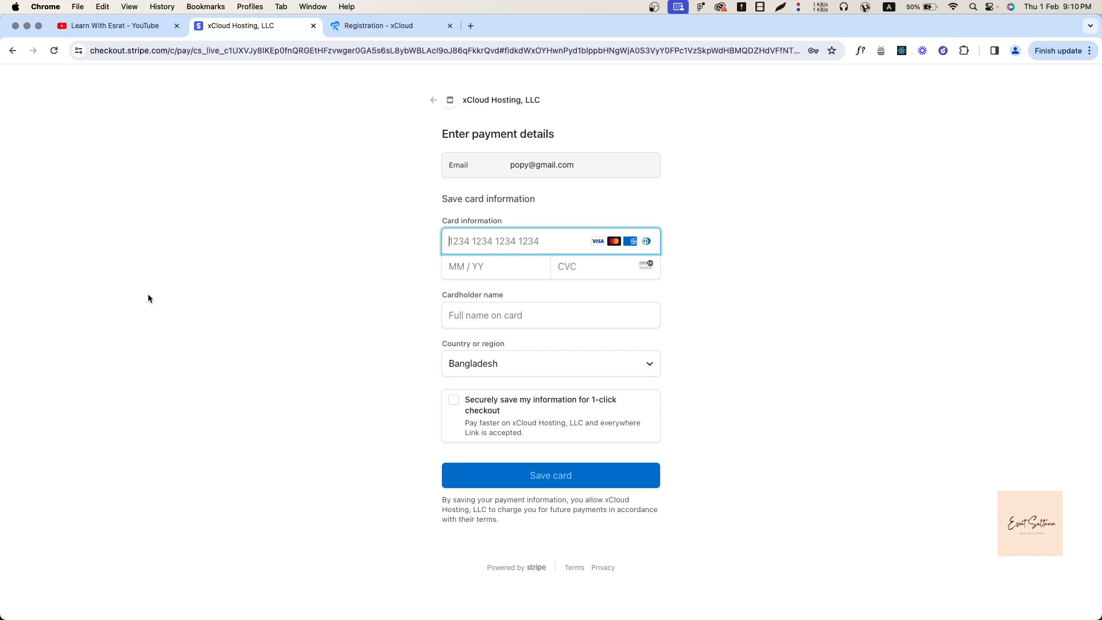
click(387, 29)
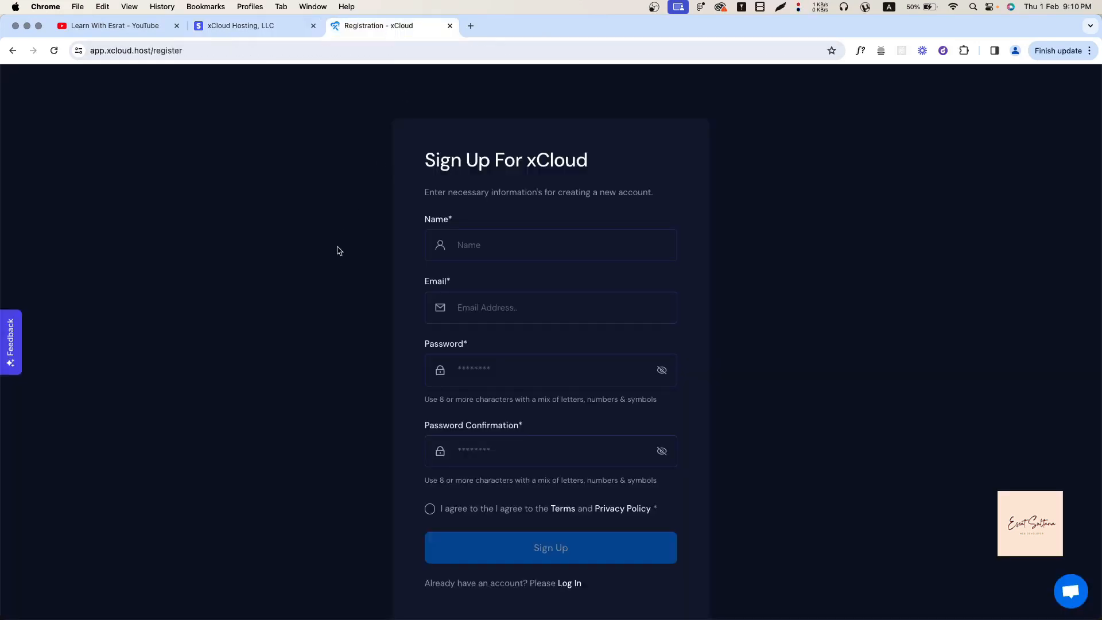
Go to the xCloud Log In page, check the Stripe tab, and reload the login page.
click(566, 582)
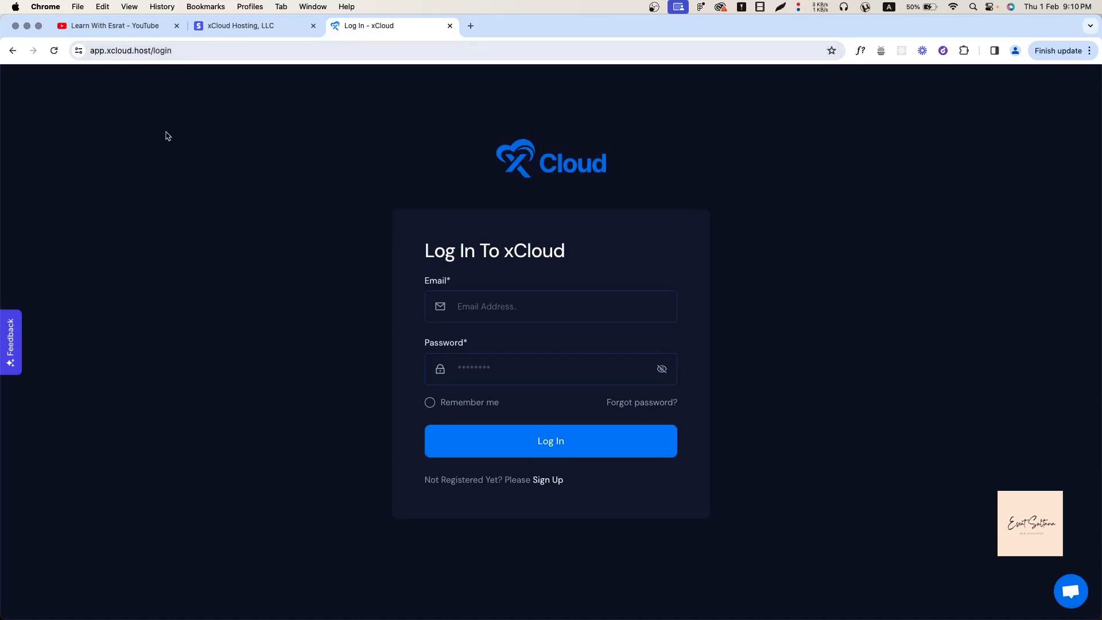
click(264, 25)
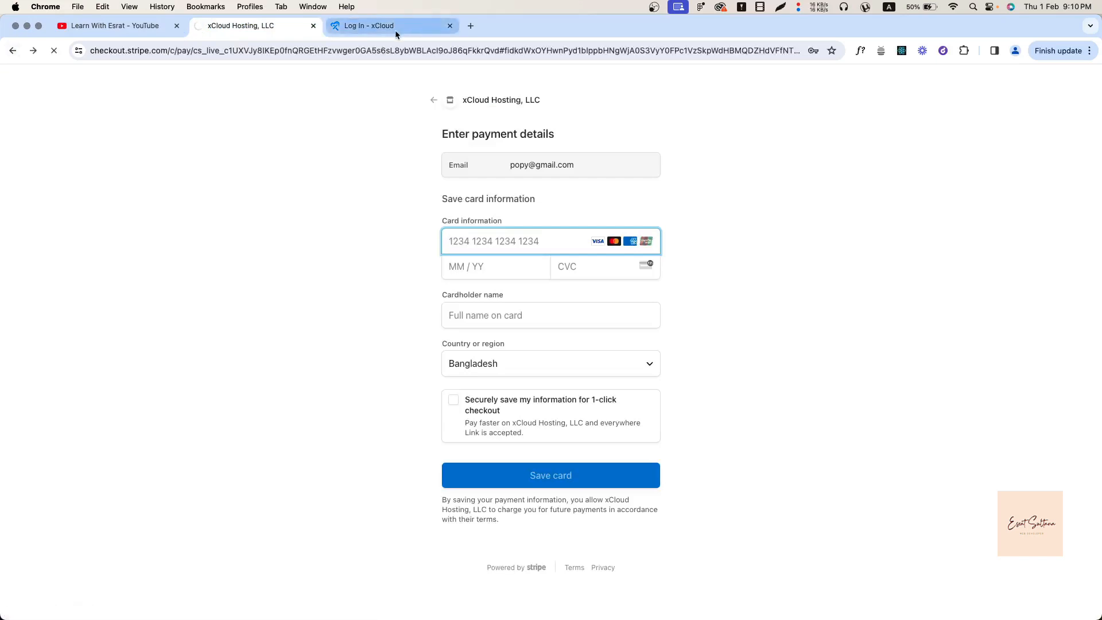
click(395, 30)
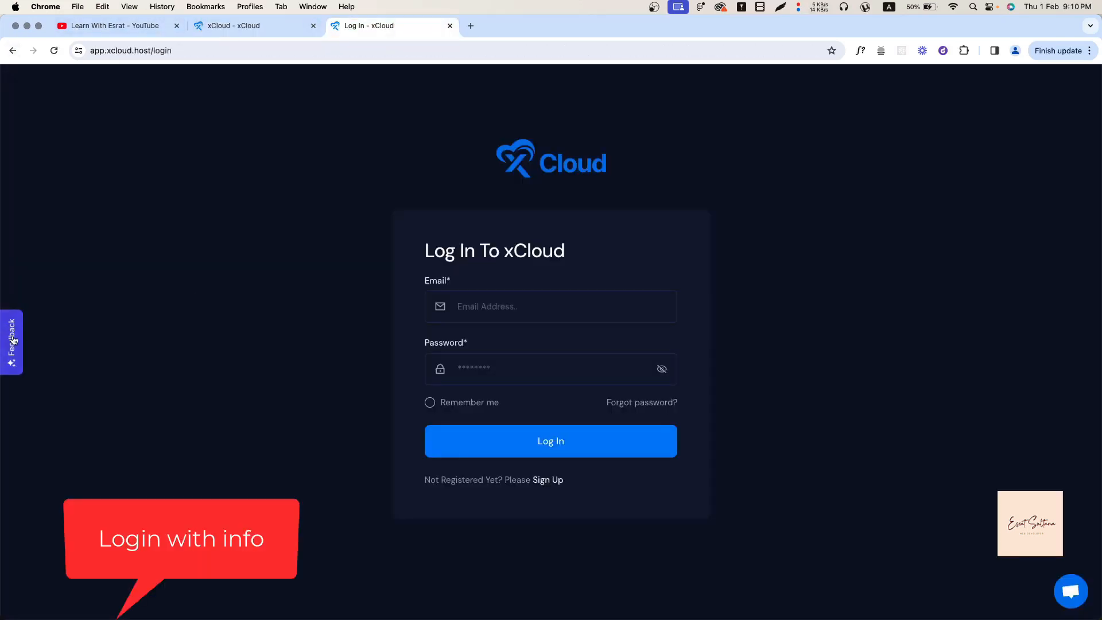
click(52, 51)
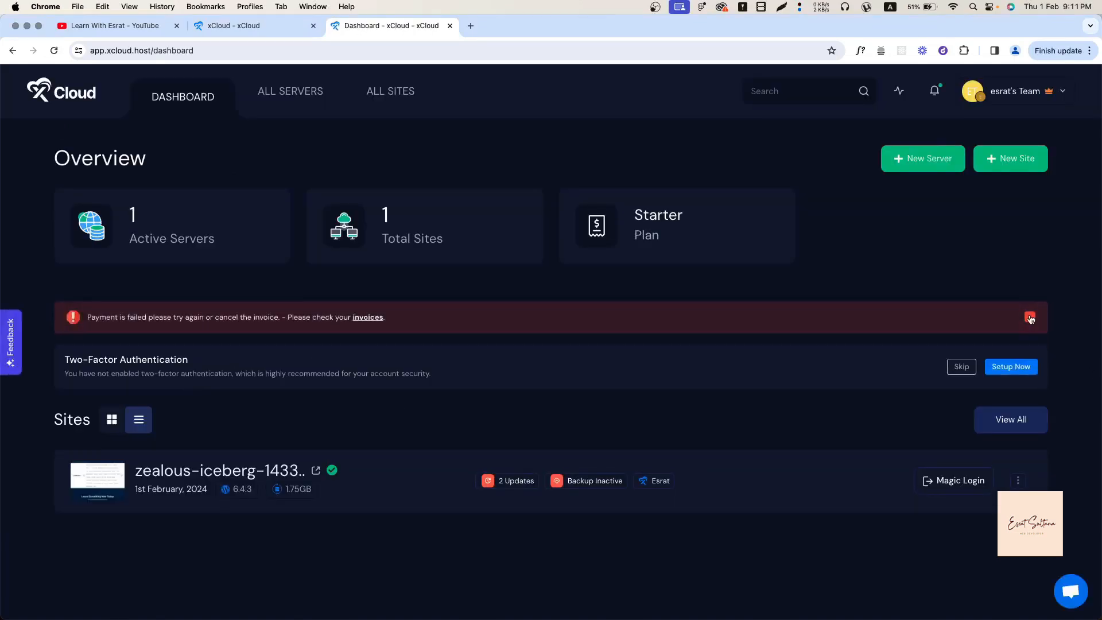
Dismiss the payment-failed banner and open the team name dropdown.
click(1031, 319)
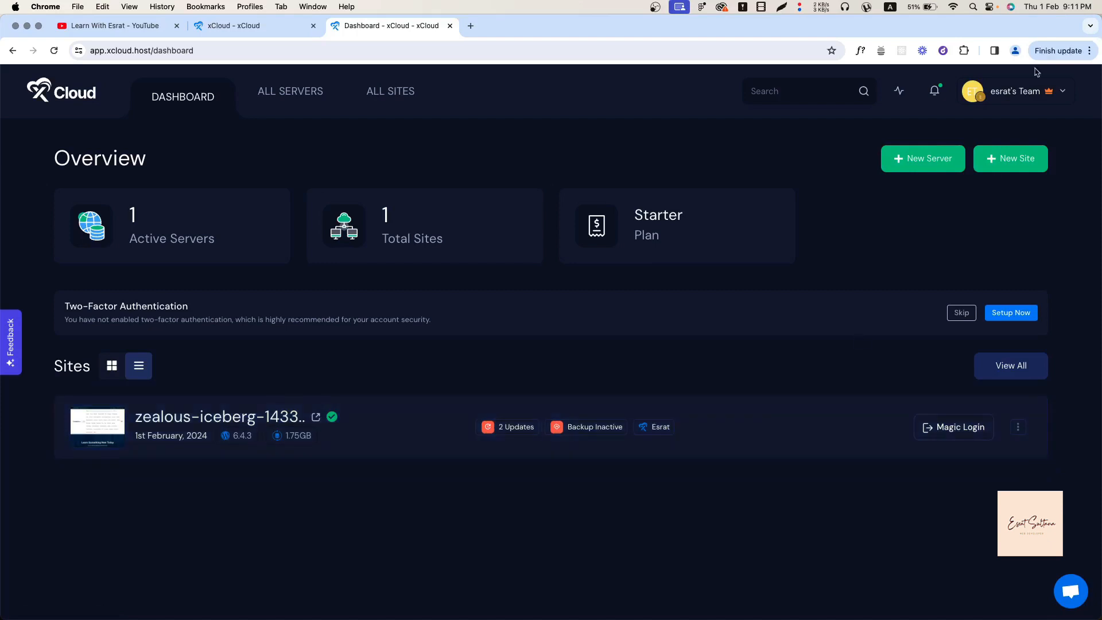
click(1024, 92)
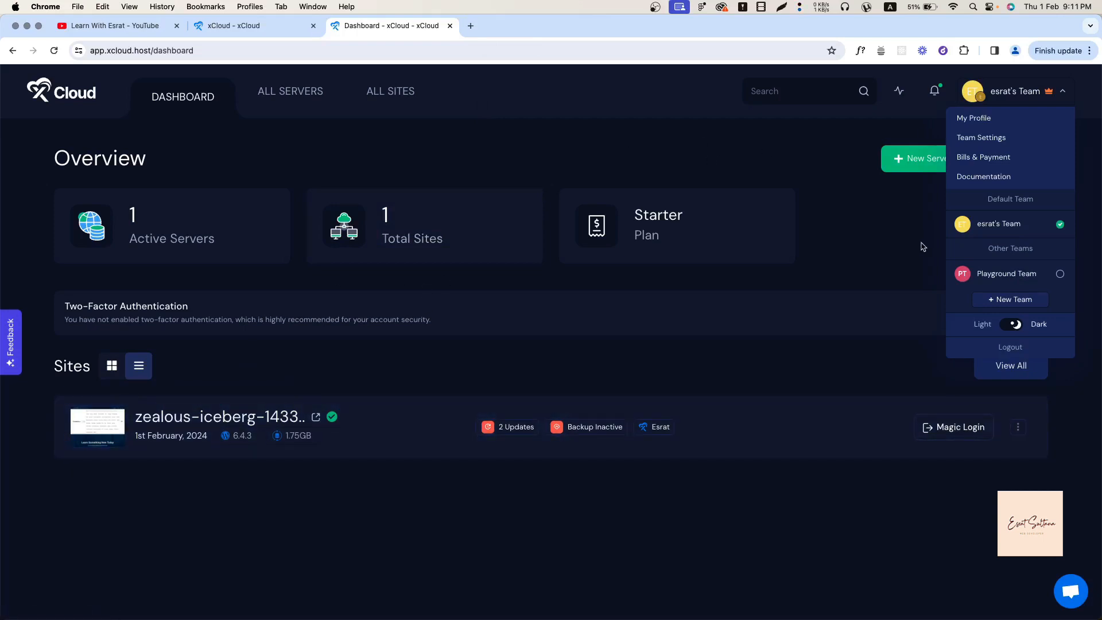
Open My Profile, visit Security > Authentication, then go to Team Management.
click(993, 125)
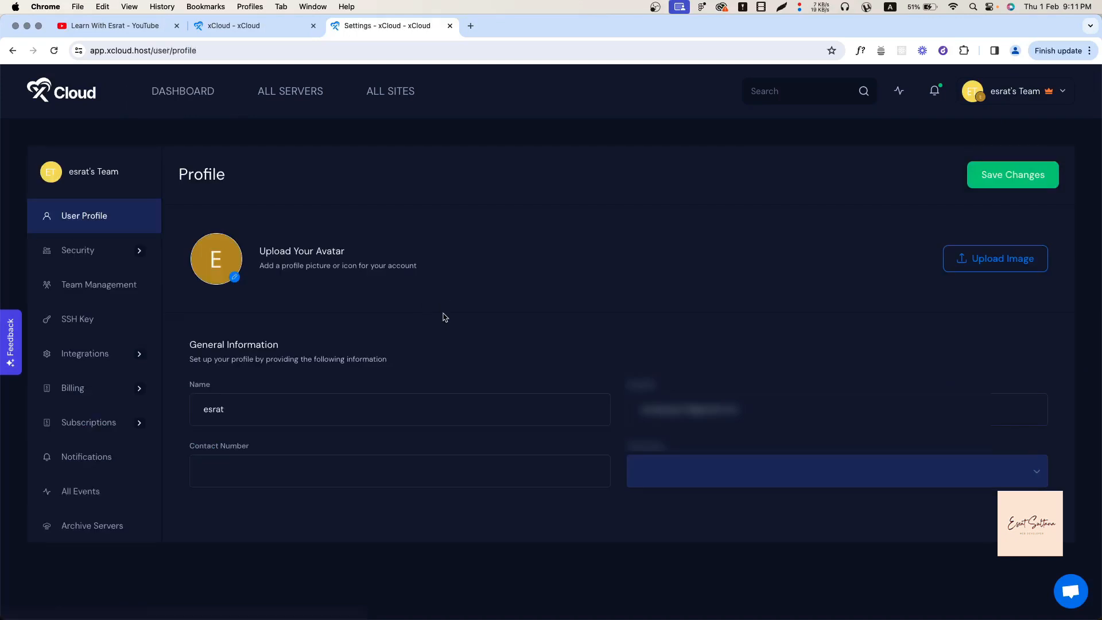
click(115, 261)
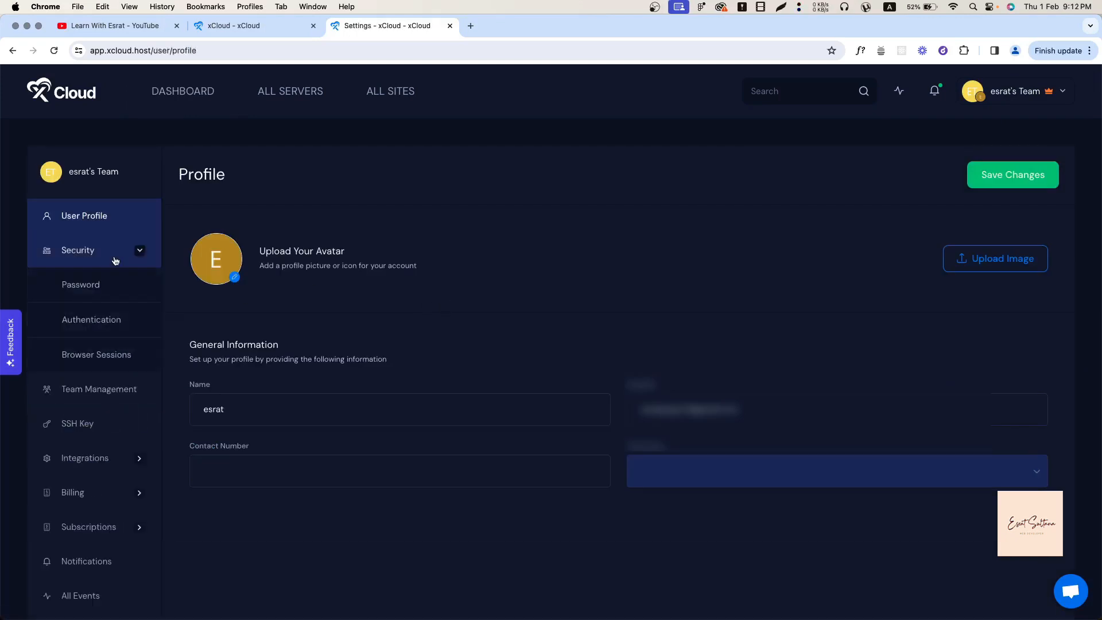
click(79, 320)
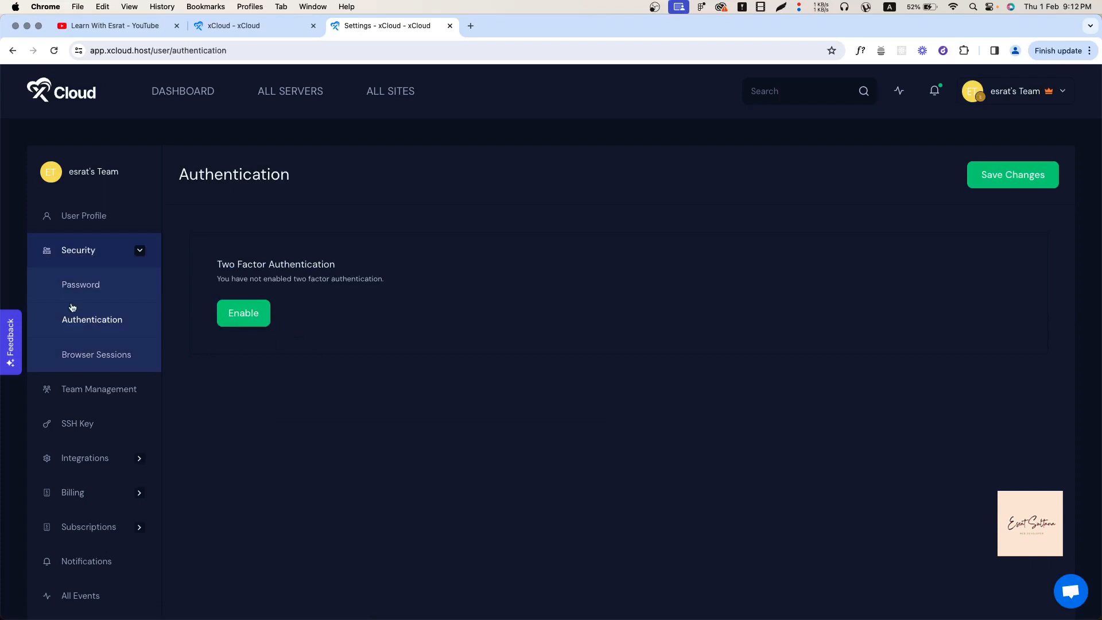
click(69, 398)
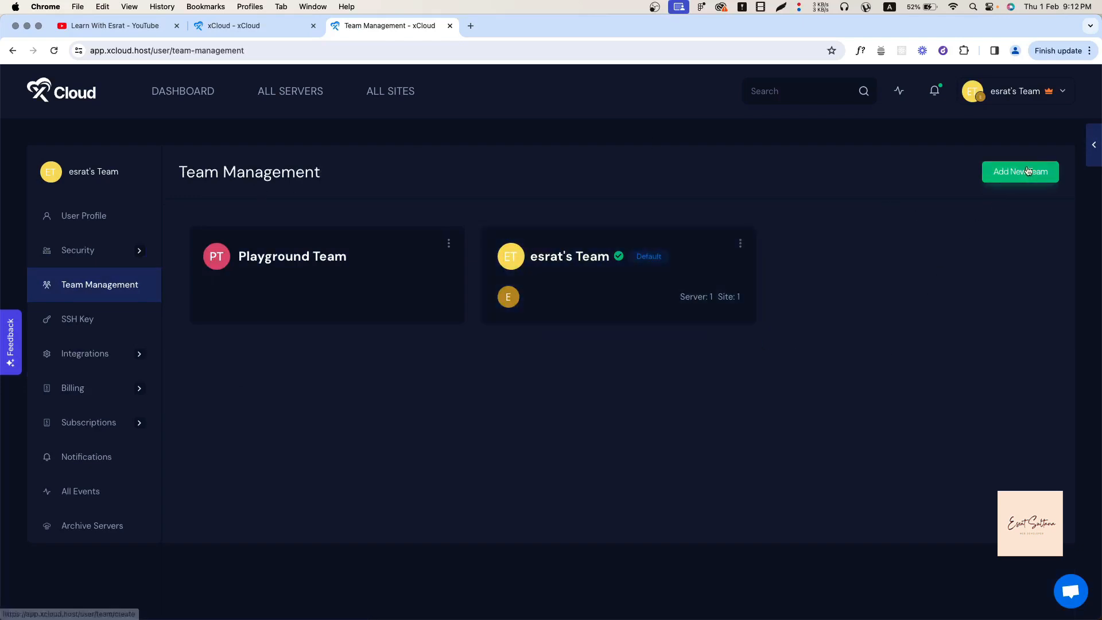
Try Leave Team on Playground Team, dismiss the confirmation, and view the empty SSH Keys page.
click(449, 247)
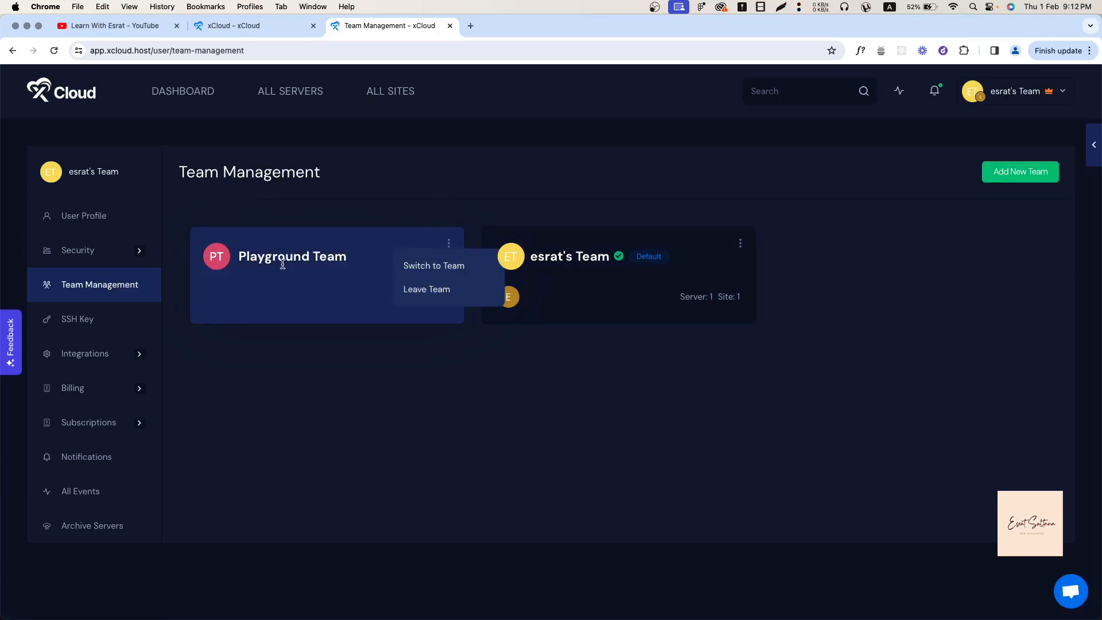
click(431, 290)
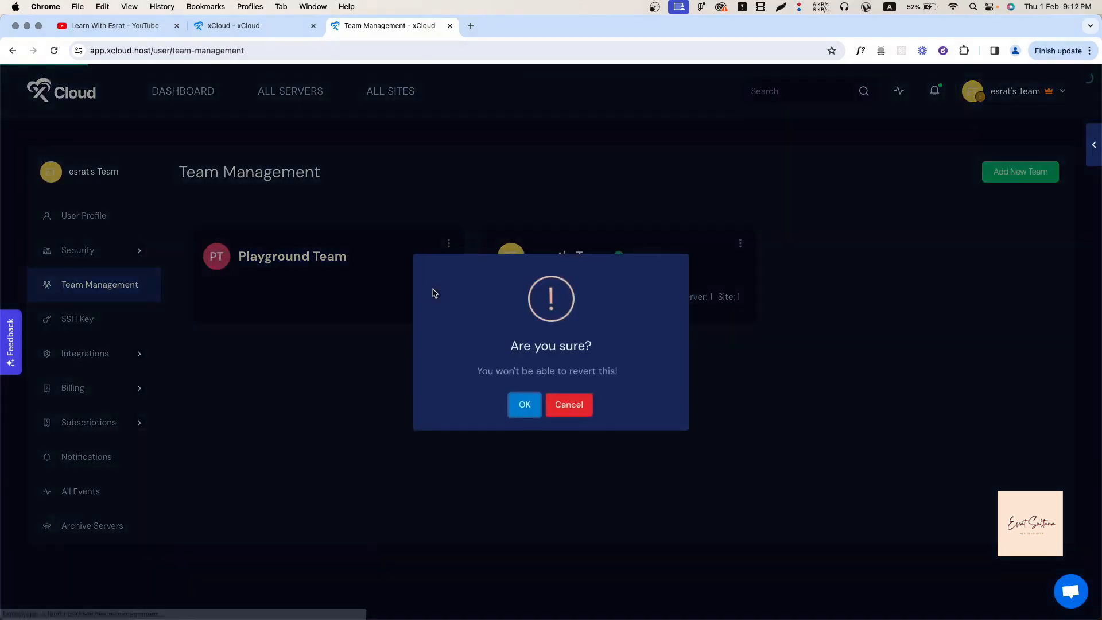
click(525, 408)
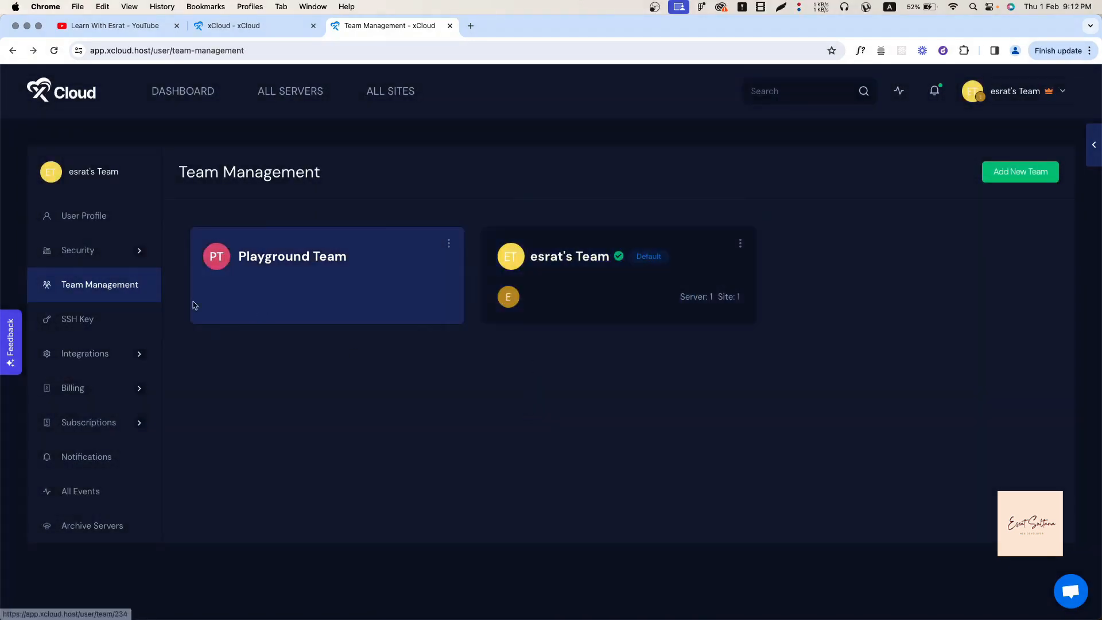
click(72, 320)
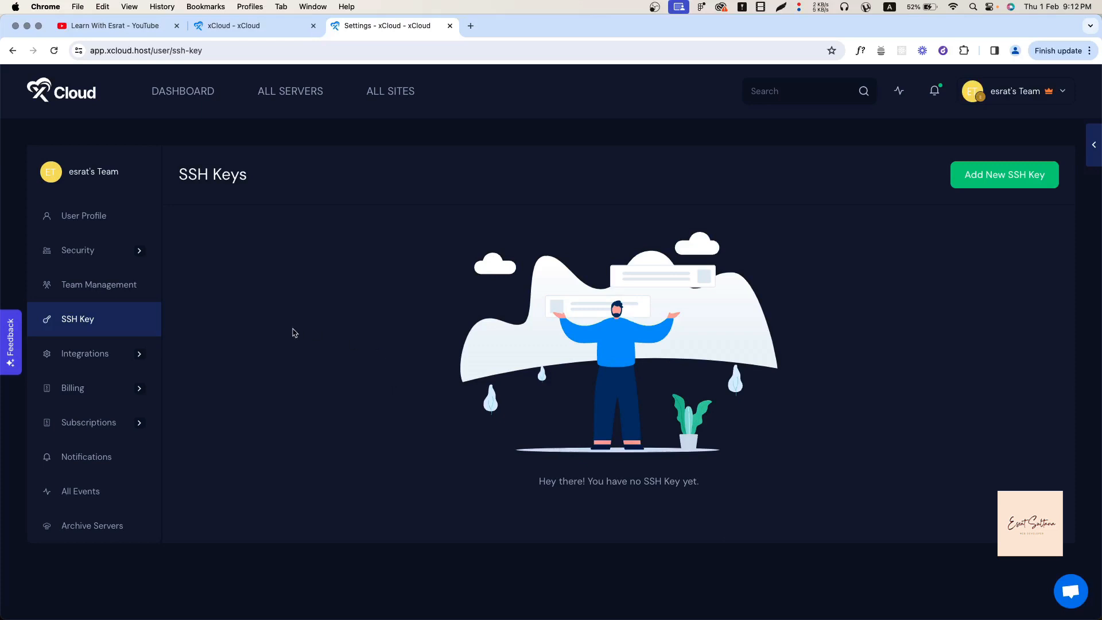
Open Server Provider integrations and start adding a provider, keeping Digital Ocean selected.
click(80, 355)
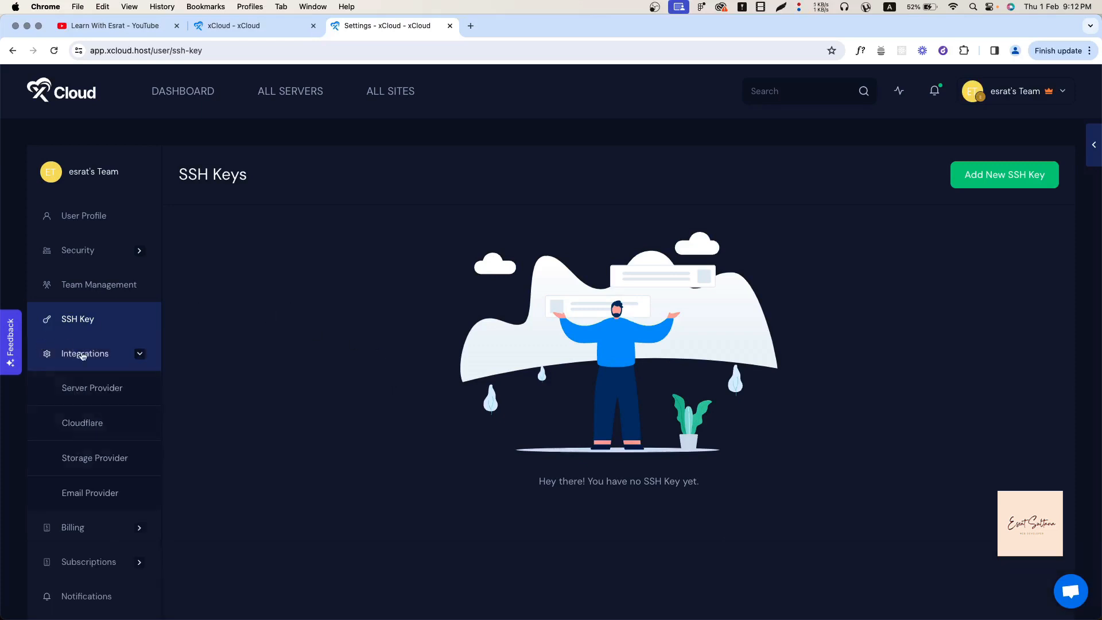
click(72, 387)
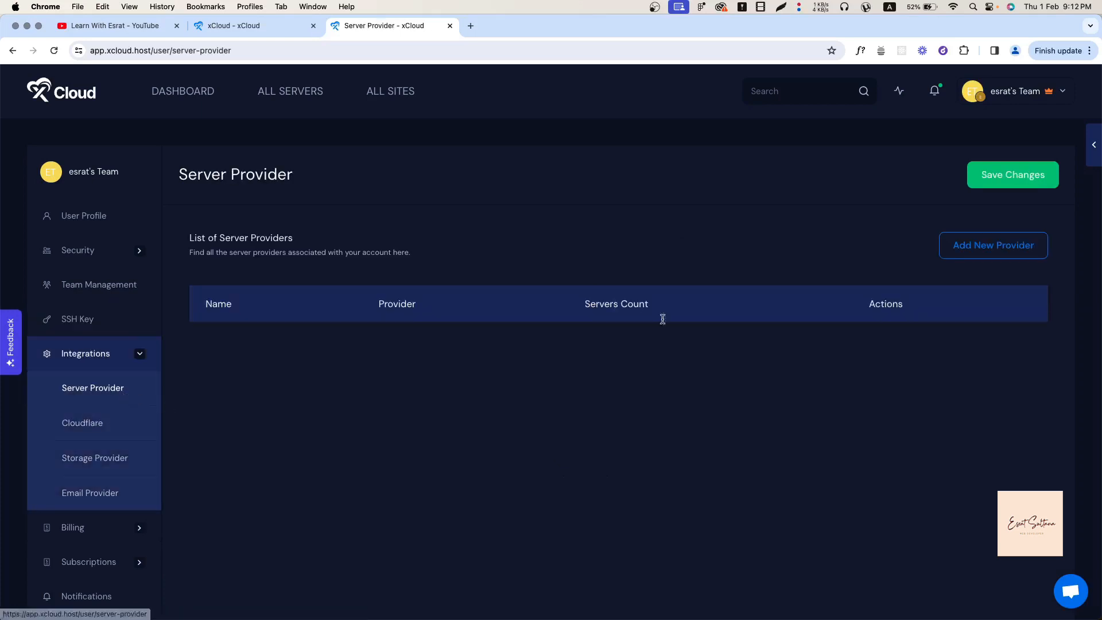
click(1012, 260)
click(446, 339)
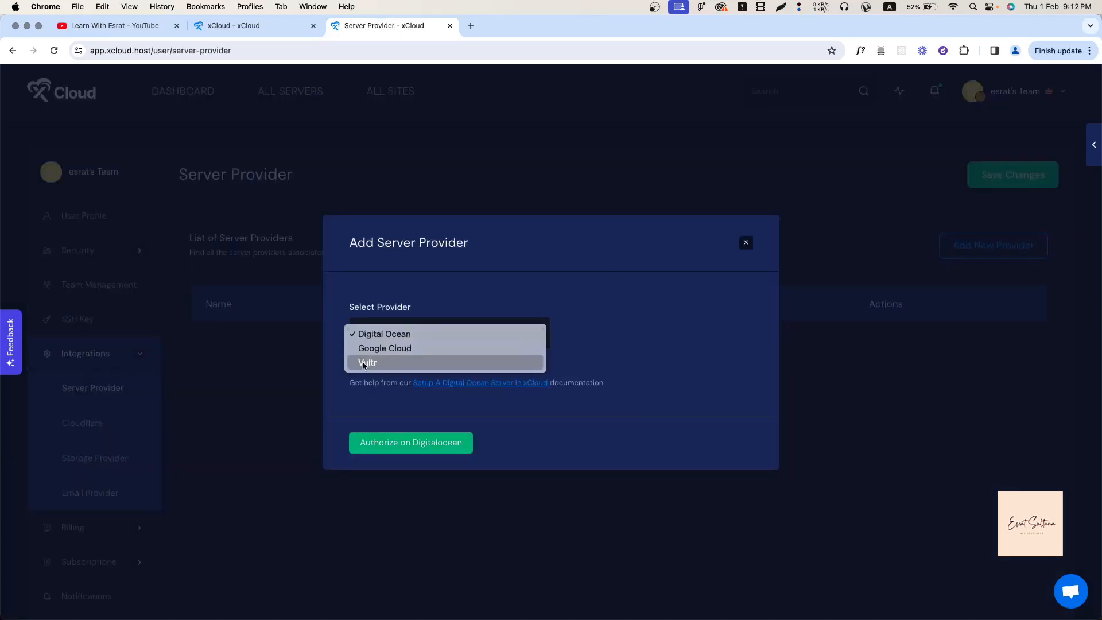
click(353, 404)
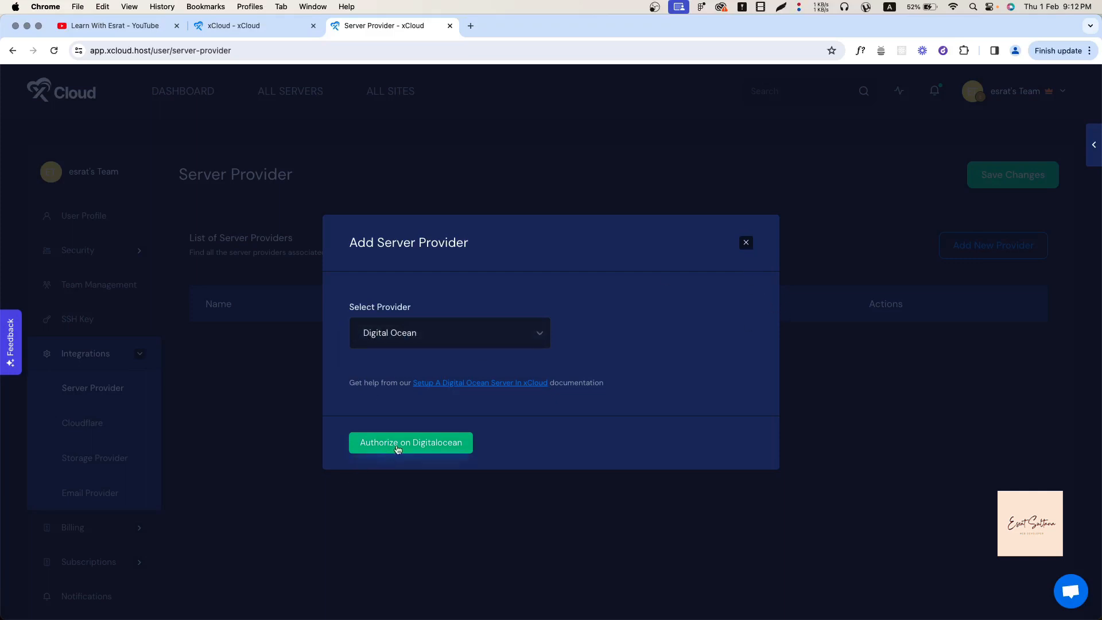
Browse the provider list again, close Add Server Provider without adding one, and expand Billing.
click(488, 331)
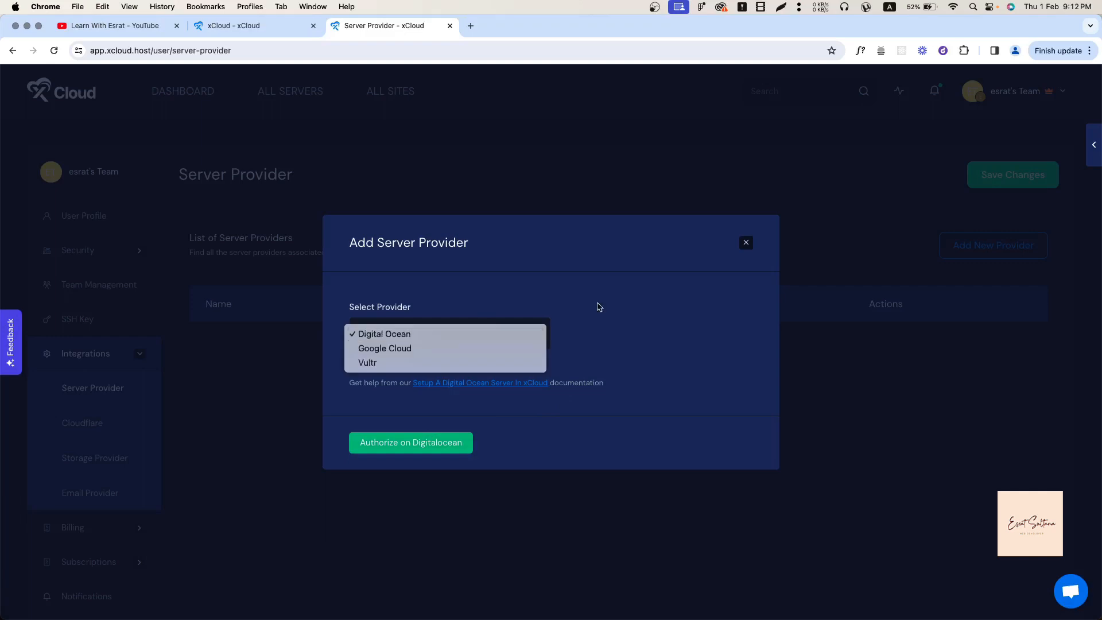
click(751, 244)
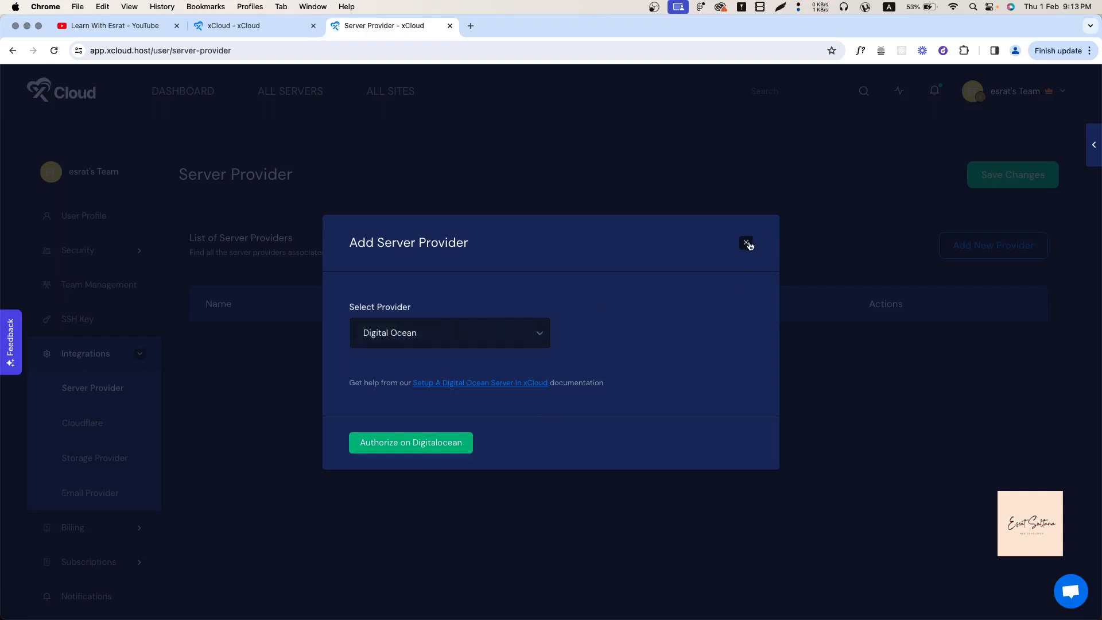
click(748, 244)
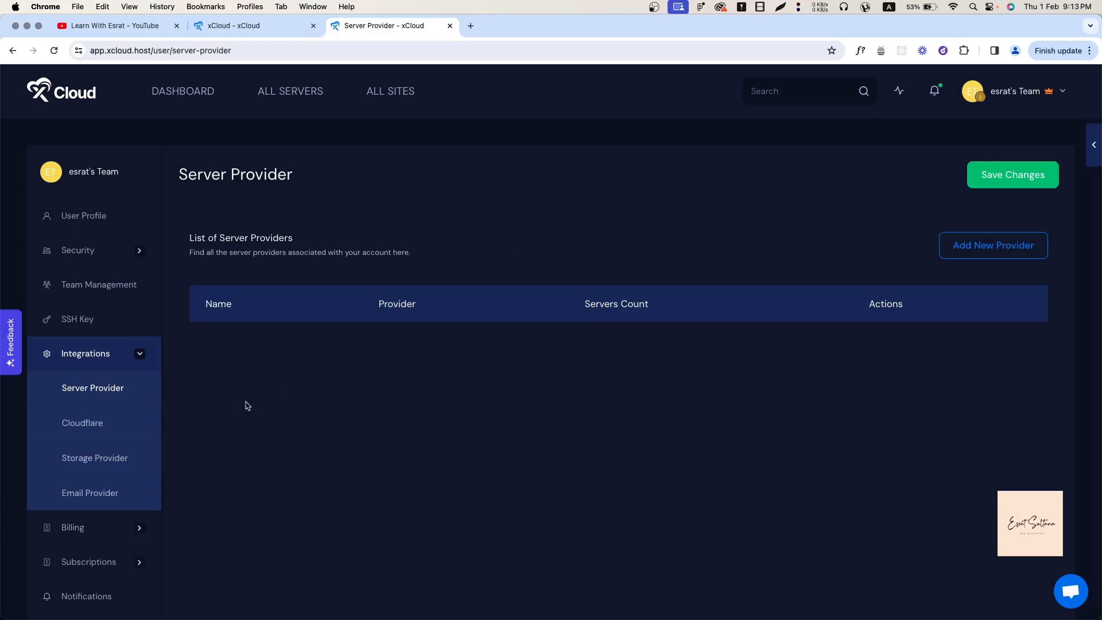
click(69, 526)
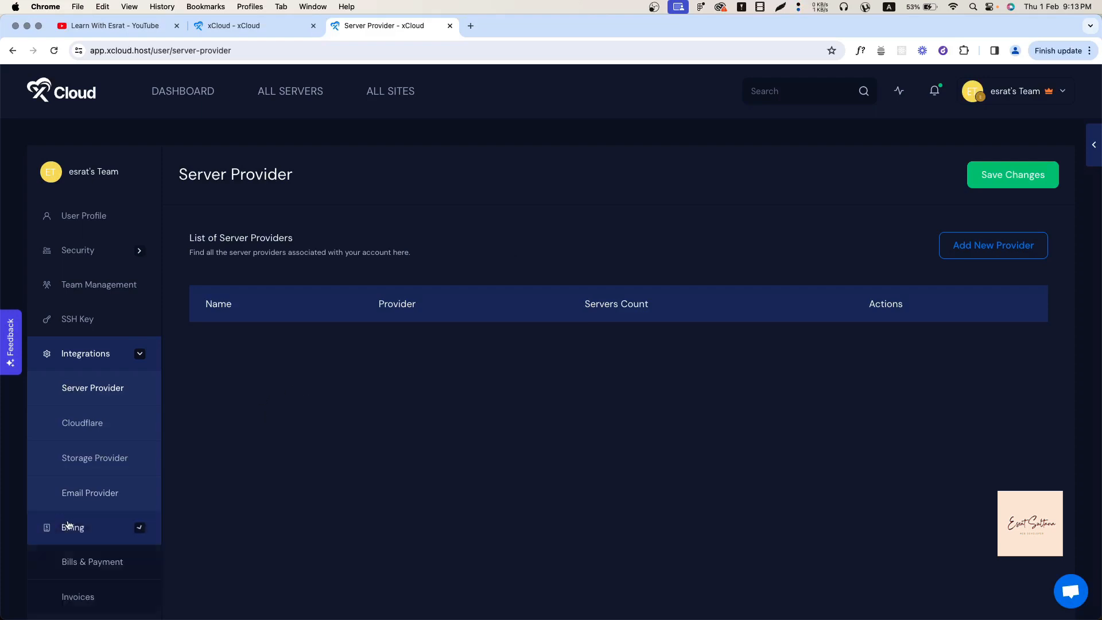
View Bills & Payment ($10 this month, default Mastercard), cancelling Add A Payment Method.
scroll(59, 562, down, 2)
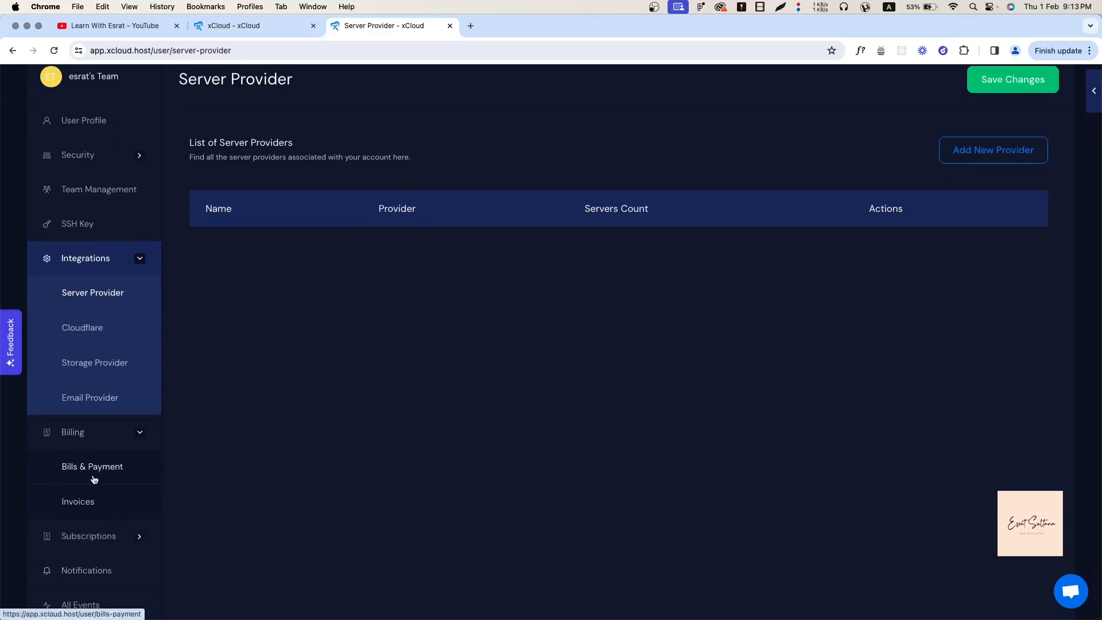
click(94, 477)
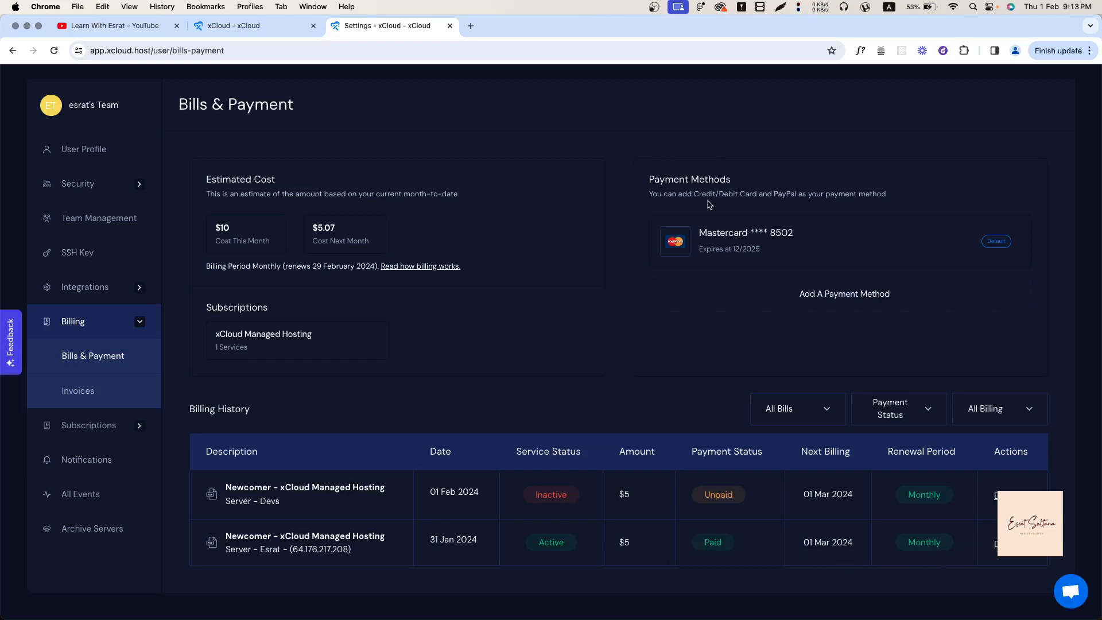
click(753, 308)
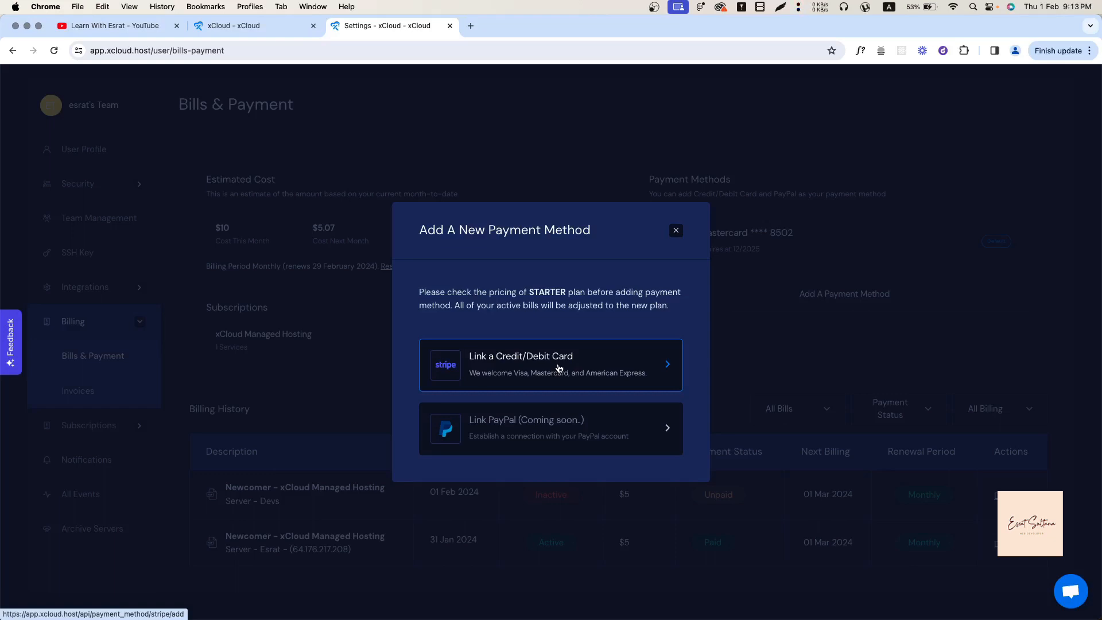
click(677, 232)
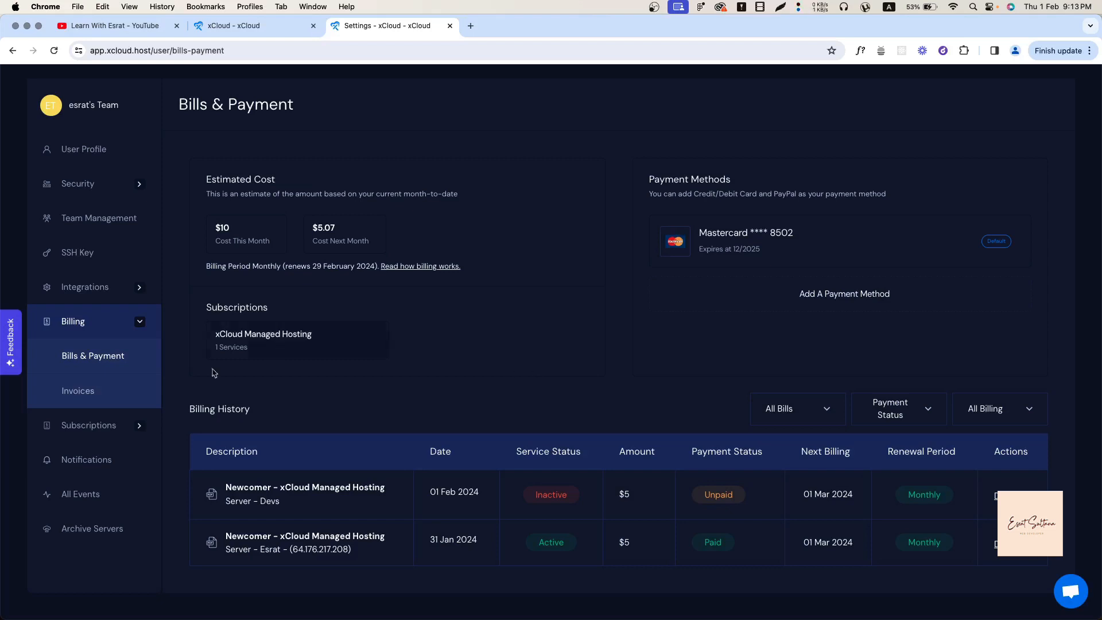
click(74, 425)
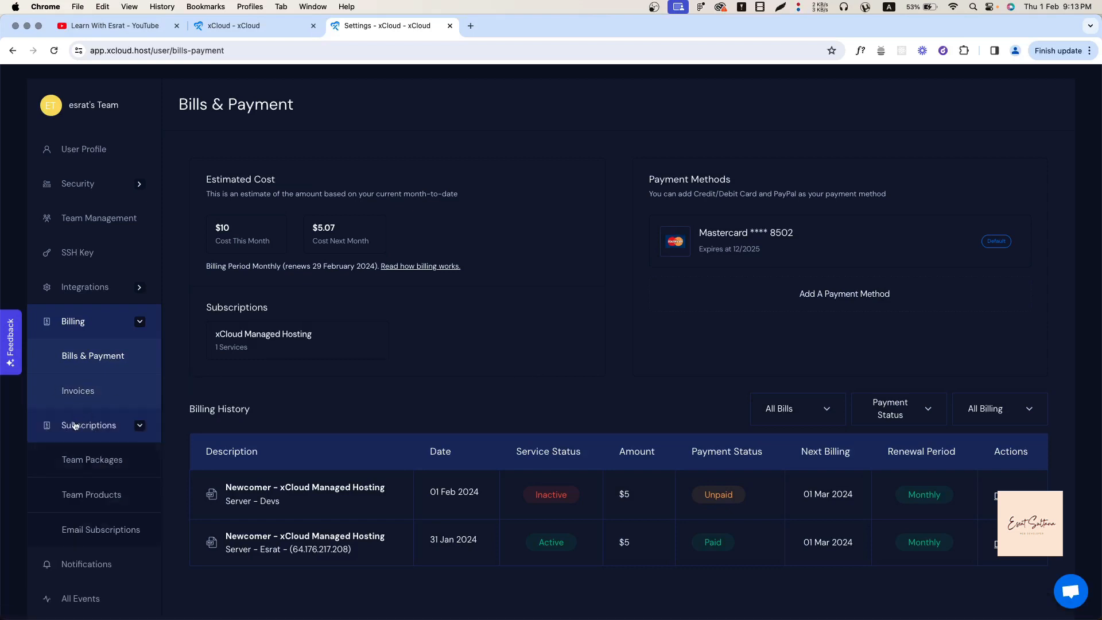
Check Team Packages, Notifications and the All Events log, then return to the dashboard.
click(80, 459)
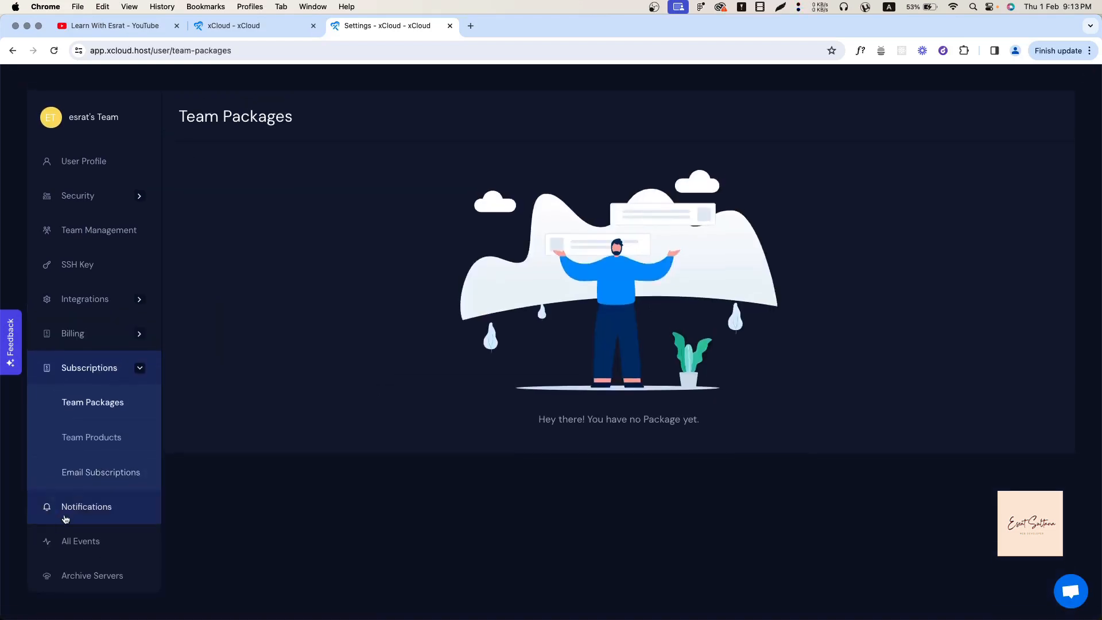
click(72, 512)
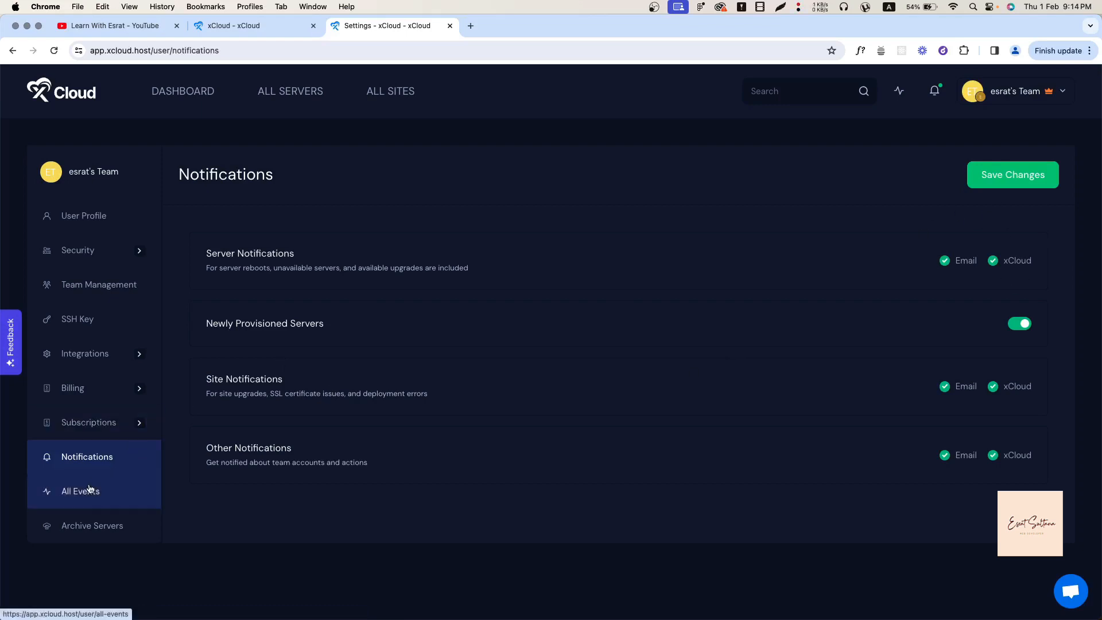
click(118, 489)
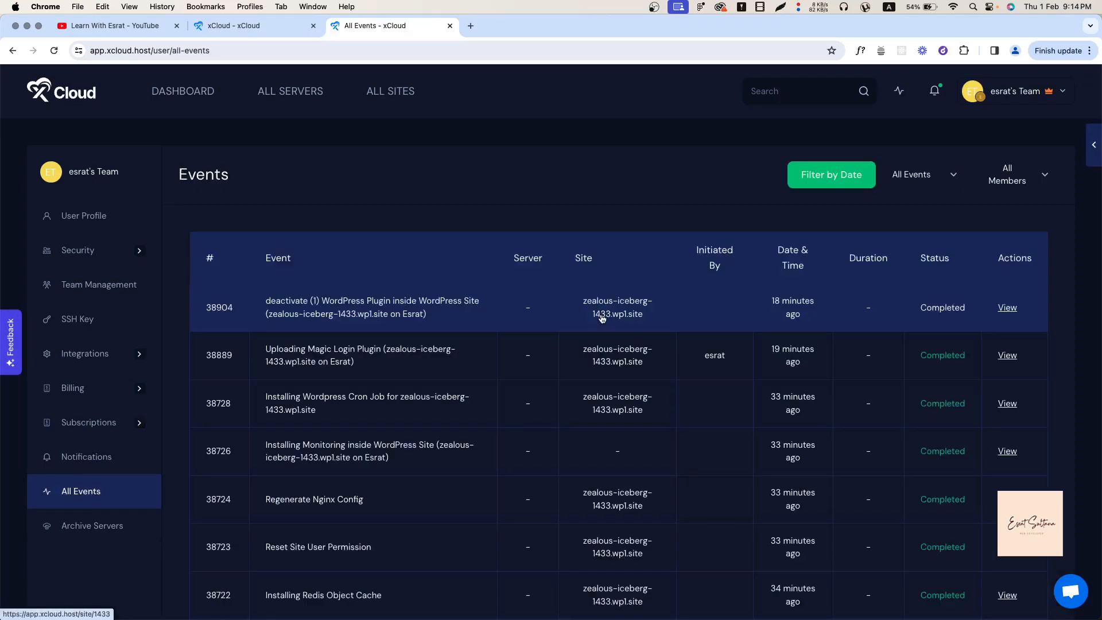
scroll(511, 414, down, 5)
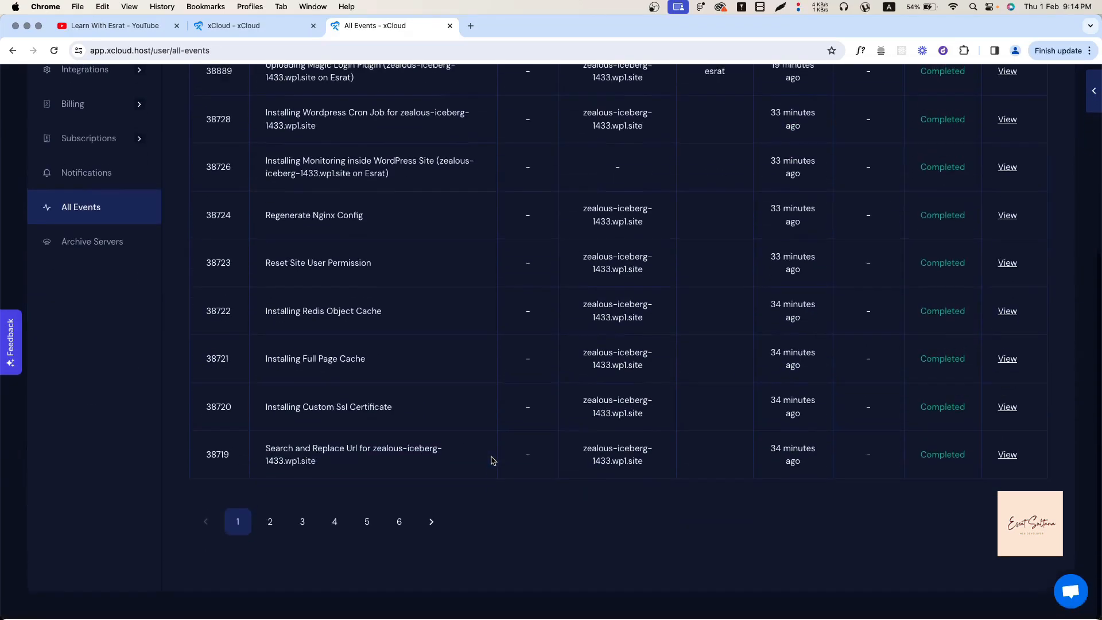
scroll(490, 457, up, 6)
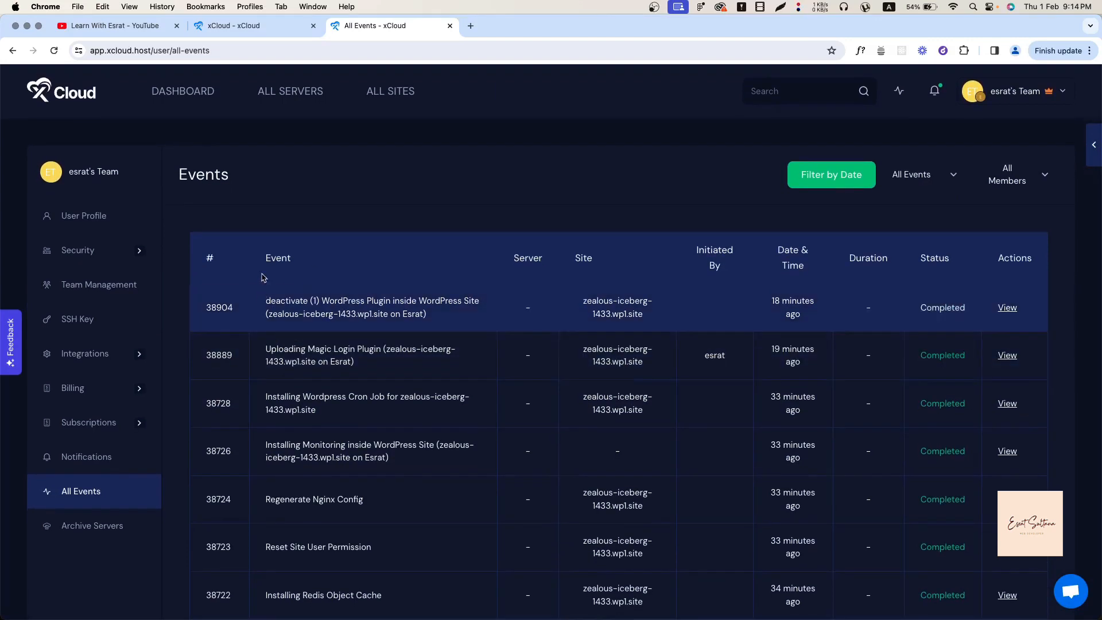
click(187, 97)
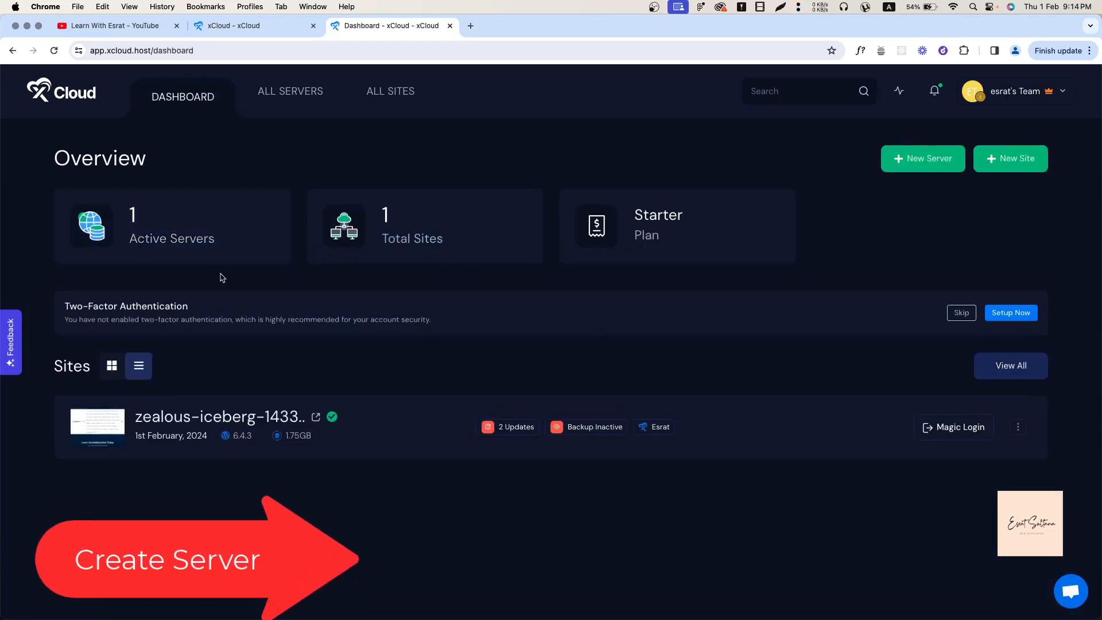
Start a New Server, preview the Other Providers connection form, then go back to provider choices.
click(936, 161)
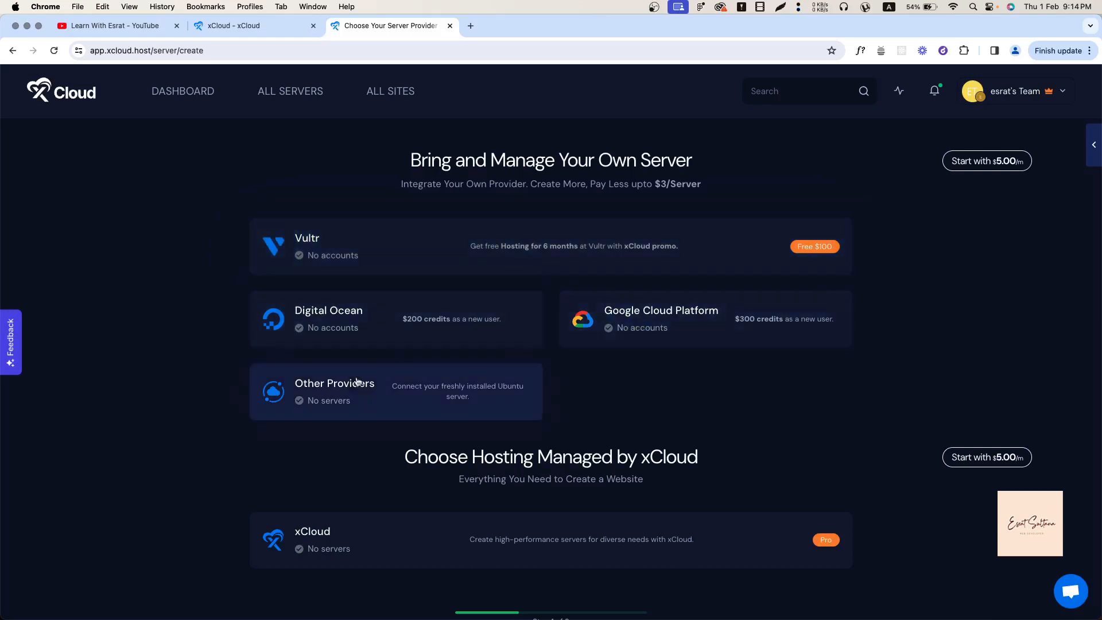
click(343, 395)
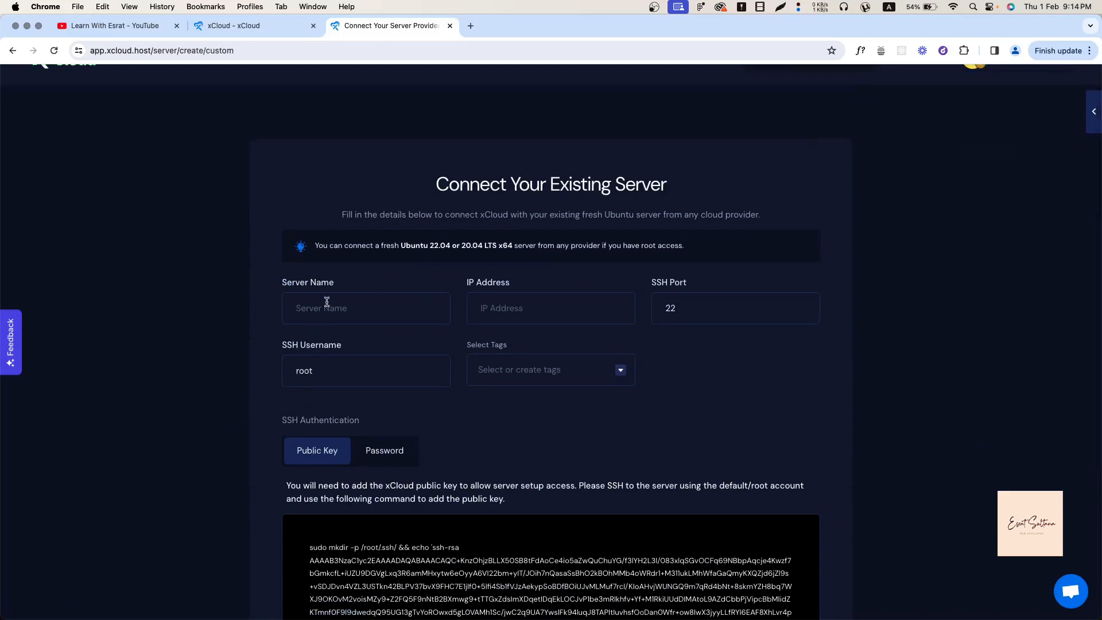
scroll(396, 413, down, 5)
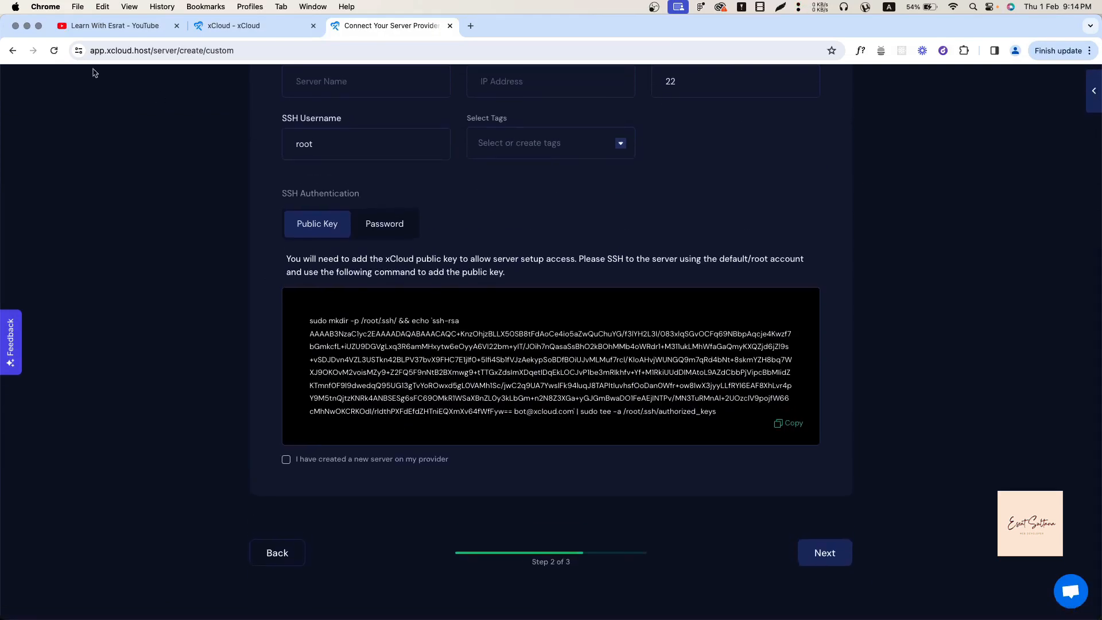
click(8, 54)
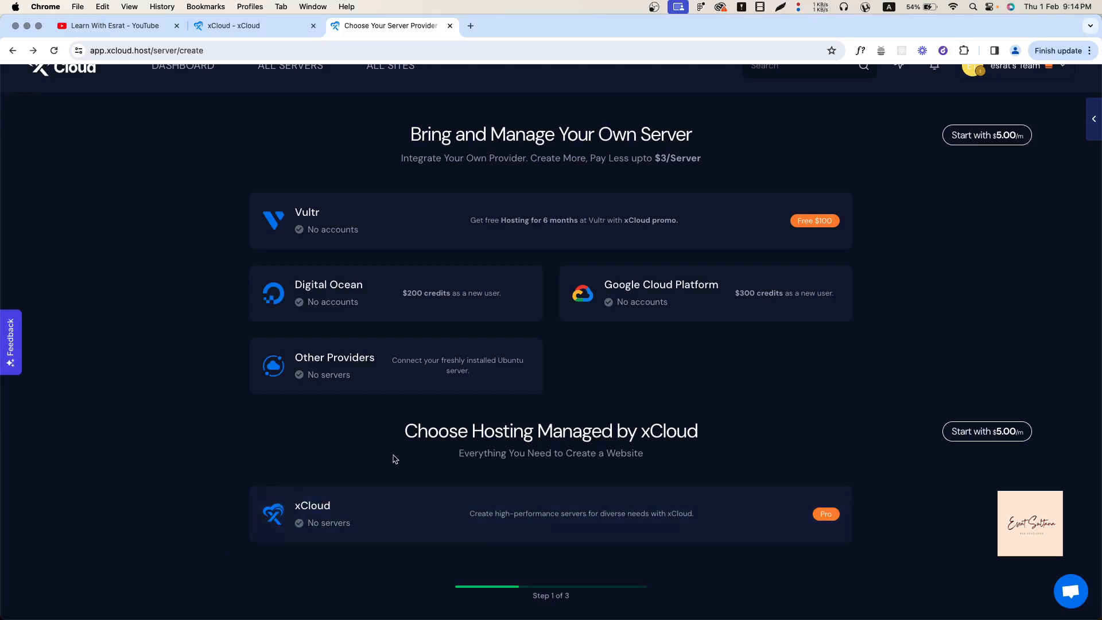
Choose xCloud-managed hosting and compare the Premium and General server plans.
click(328, 514)
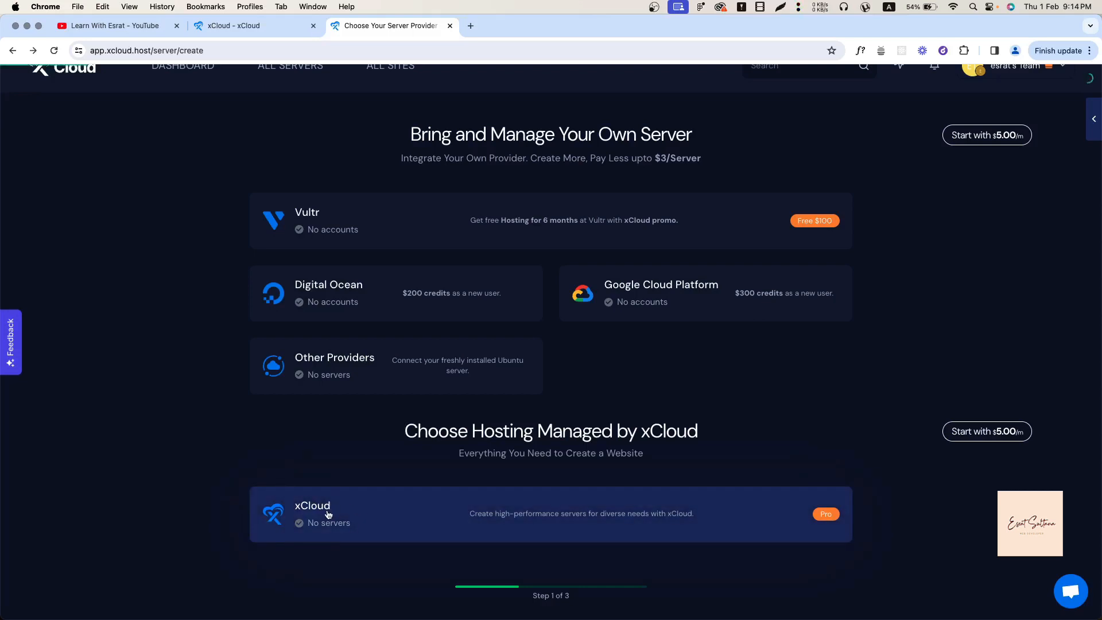
scroll(381, 453, up, 5)
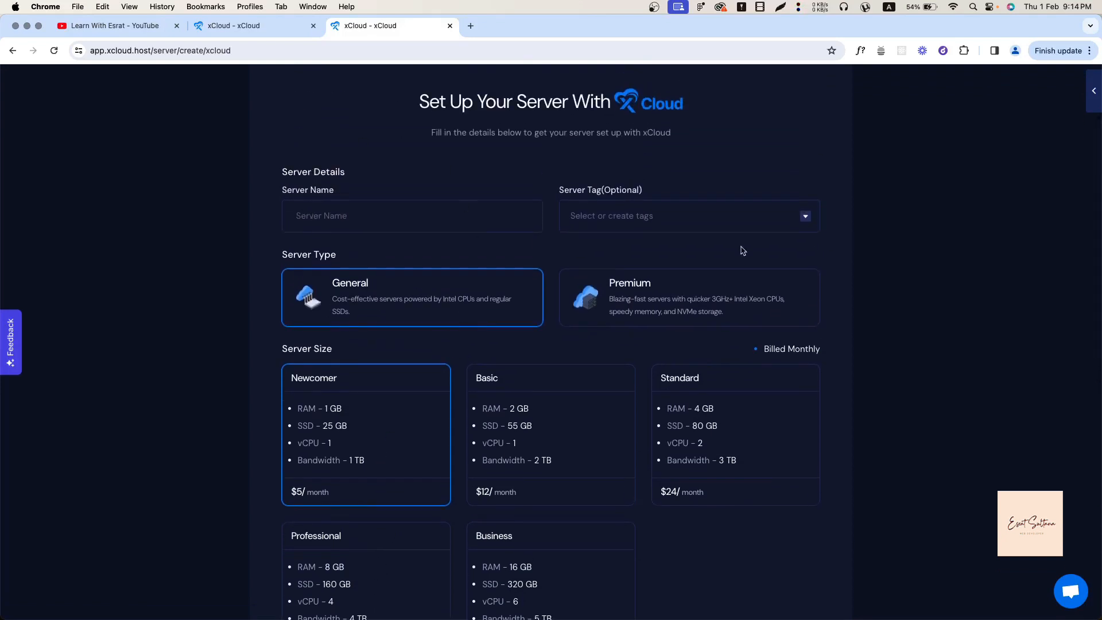
scroll(344, 390, down, 1)
click(697, 263)
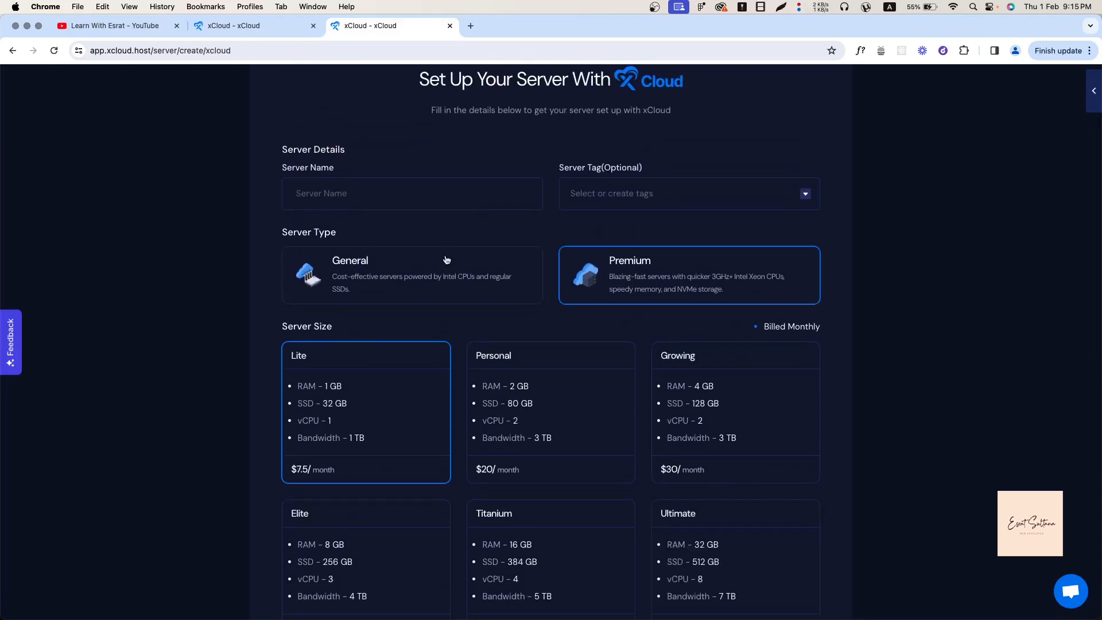
click(447, 260)
scroll(482, 433, down, 5)
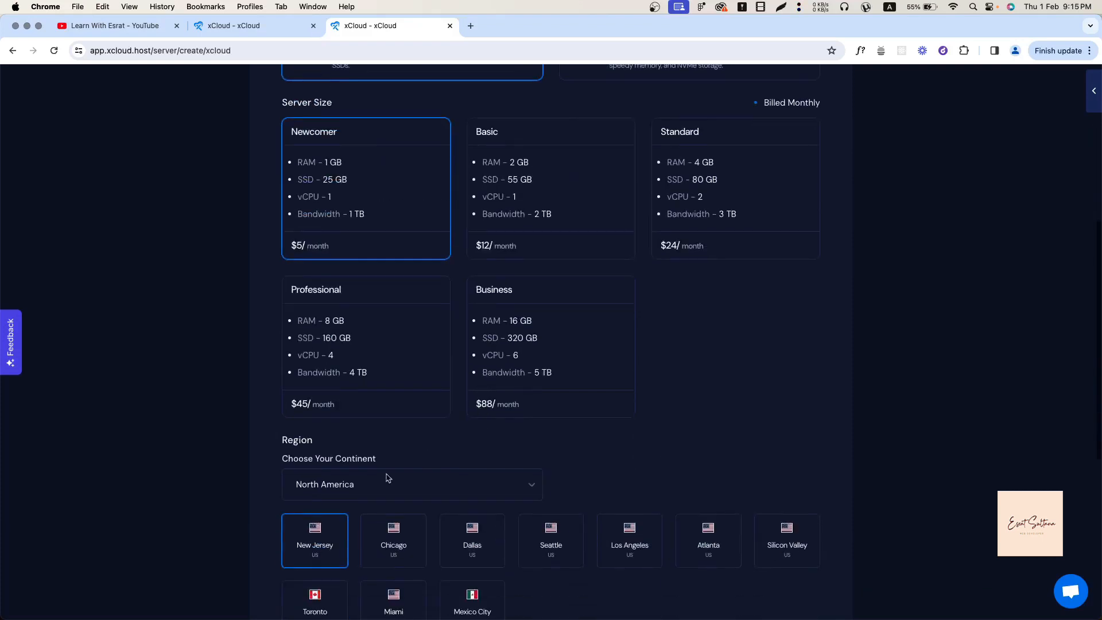
Keep North America as the region and check backup cost by toggling Backup on then off.
click(347, 491)
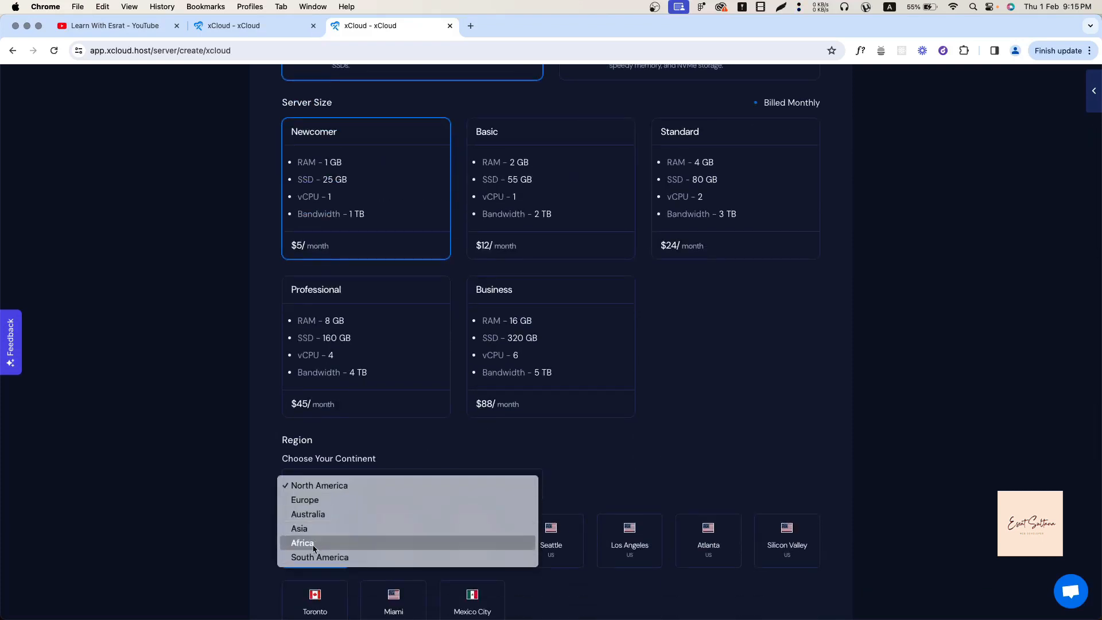
click(622, 494)
scroll(622, 495, down, 1)
scroll(621, 495, down, 4)
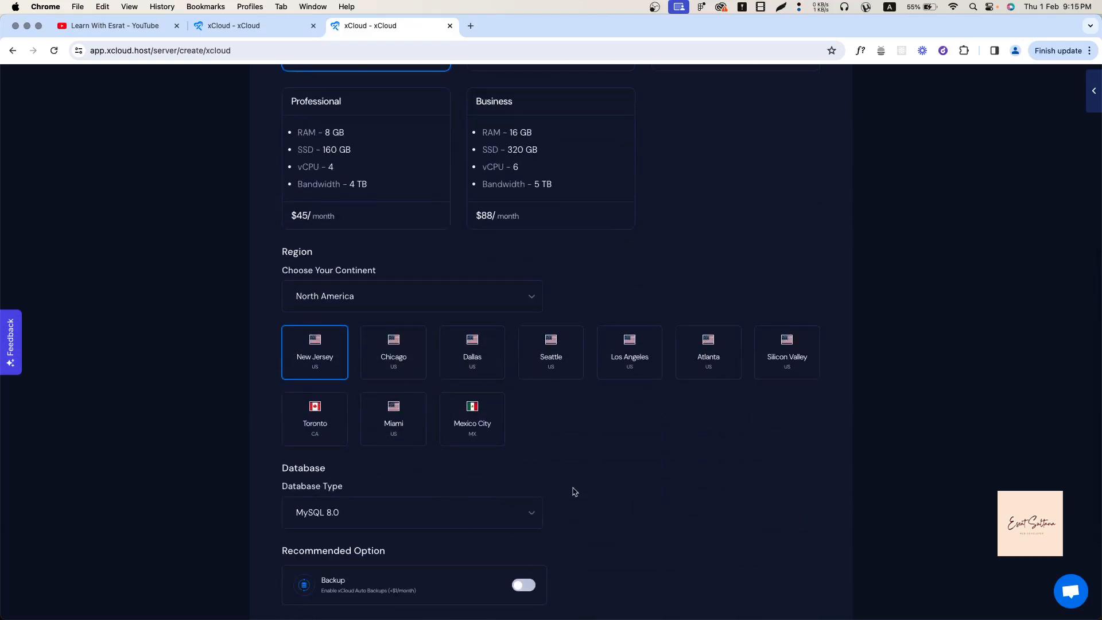
scroll(379, 560, down, 3)
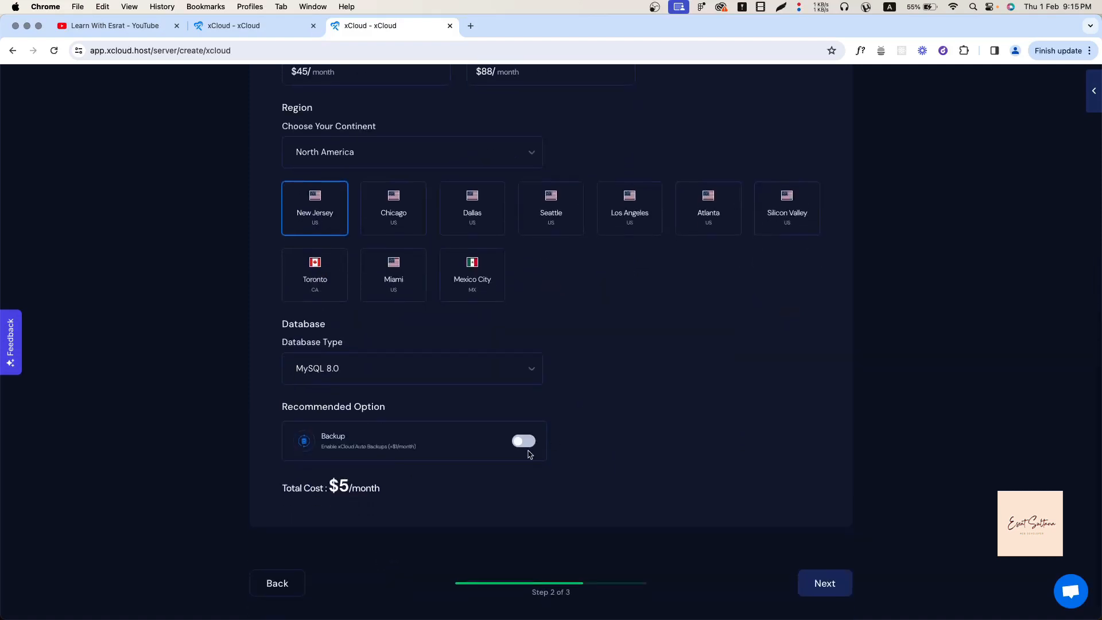
click(515, 444)
click(523, 449)
scroll(739, 529, up, 10)
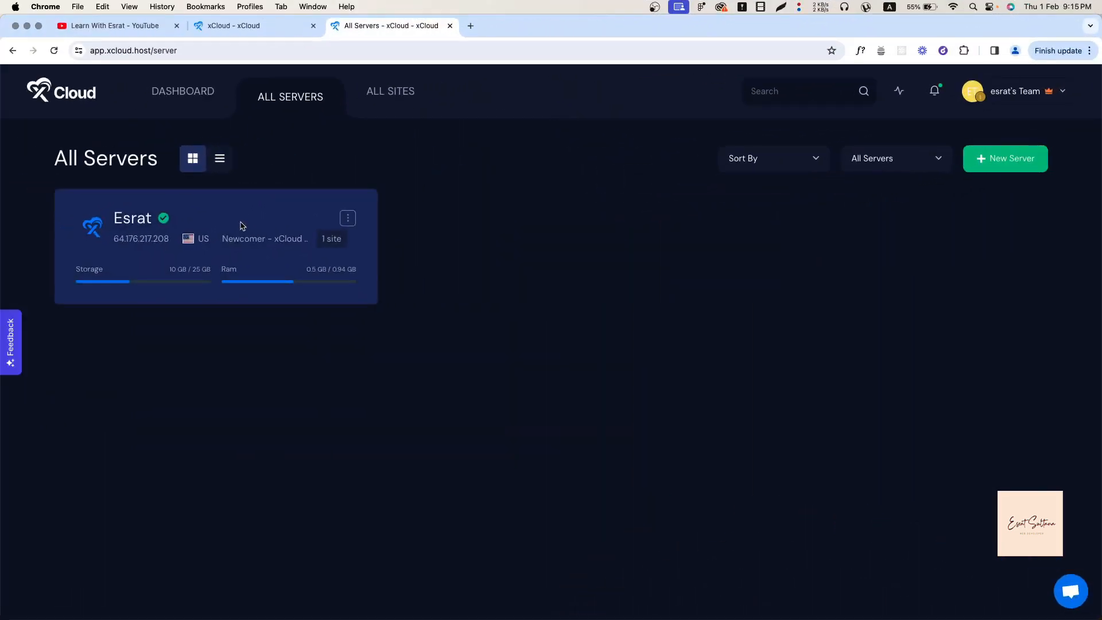
Open the server's Sites page and click New Site to reach the site-type choices.
click(132, 219)
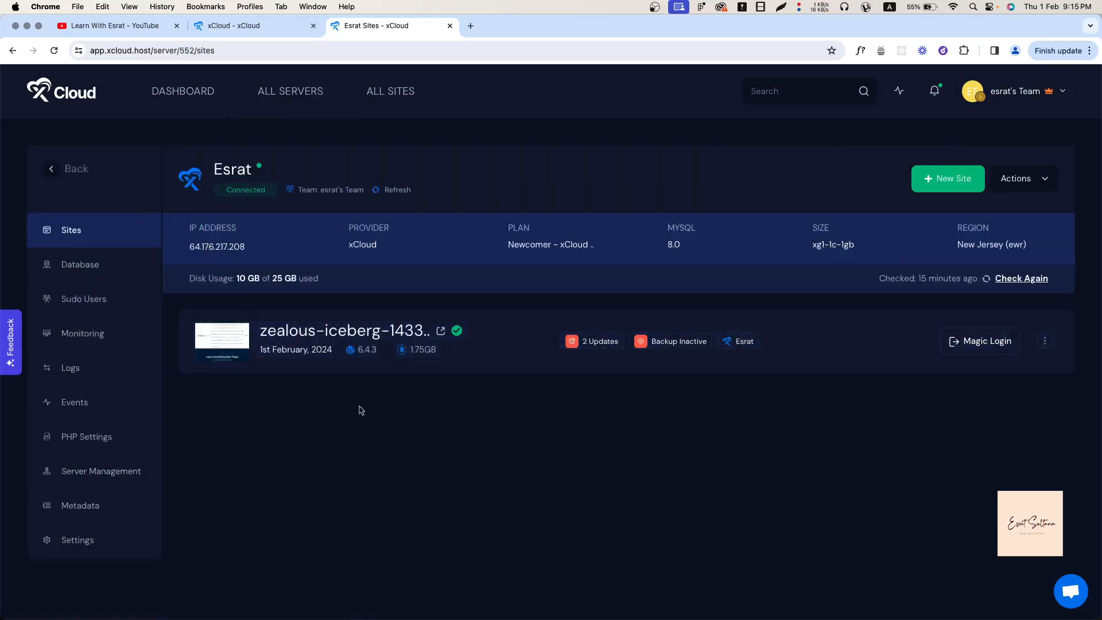
click(949, 190)
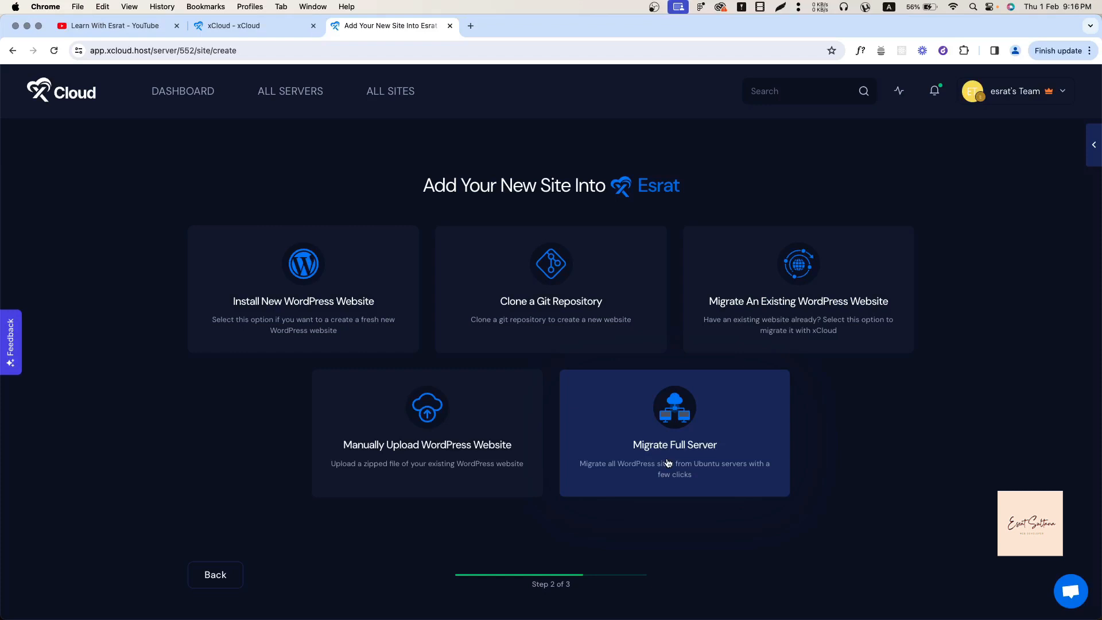
Choose a fresh WordPress install, start the site title with 'te', and make it a staging site.
click(294, 295)
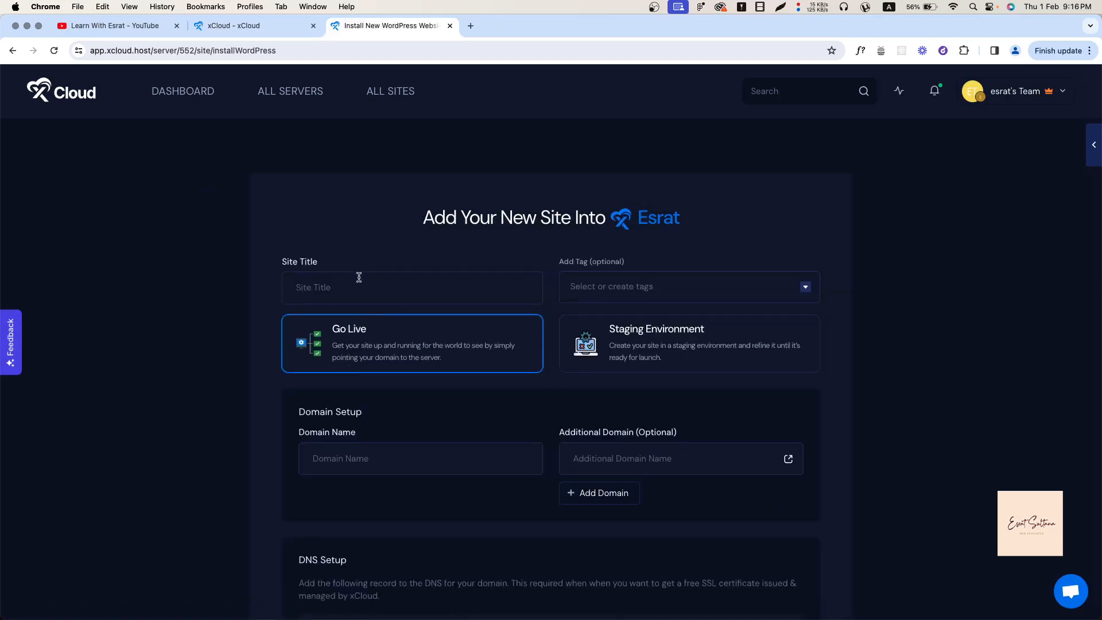
click(359, 278)
text(testing)
scroll(438, 445, down, 3)
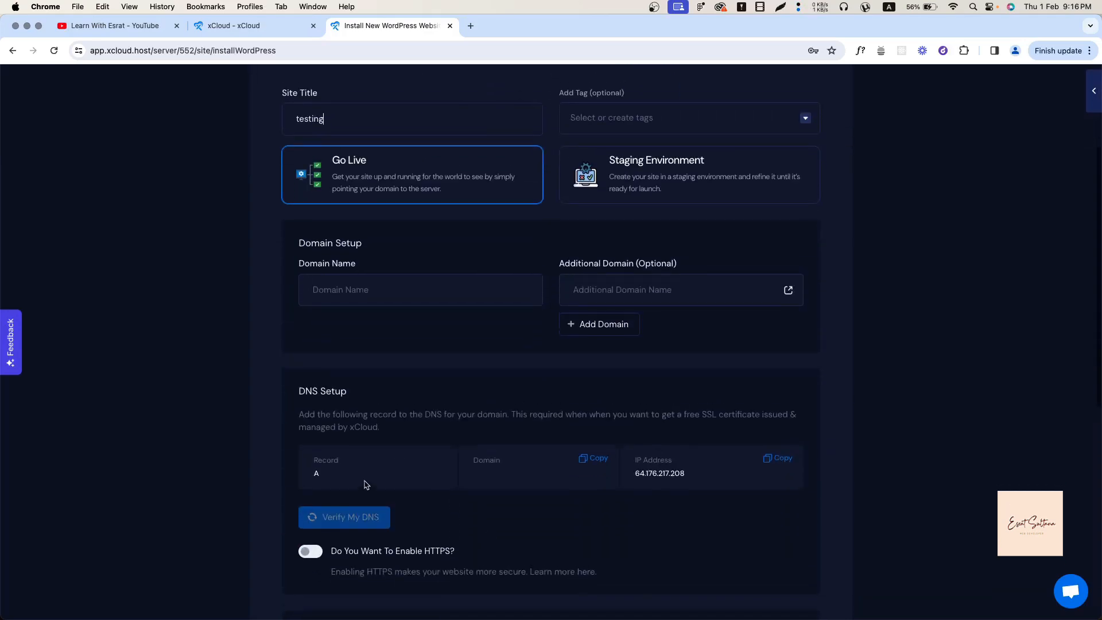
scroll(365, 485, up, 3)
click(624, 331)
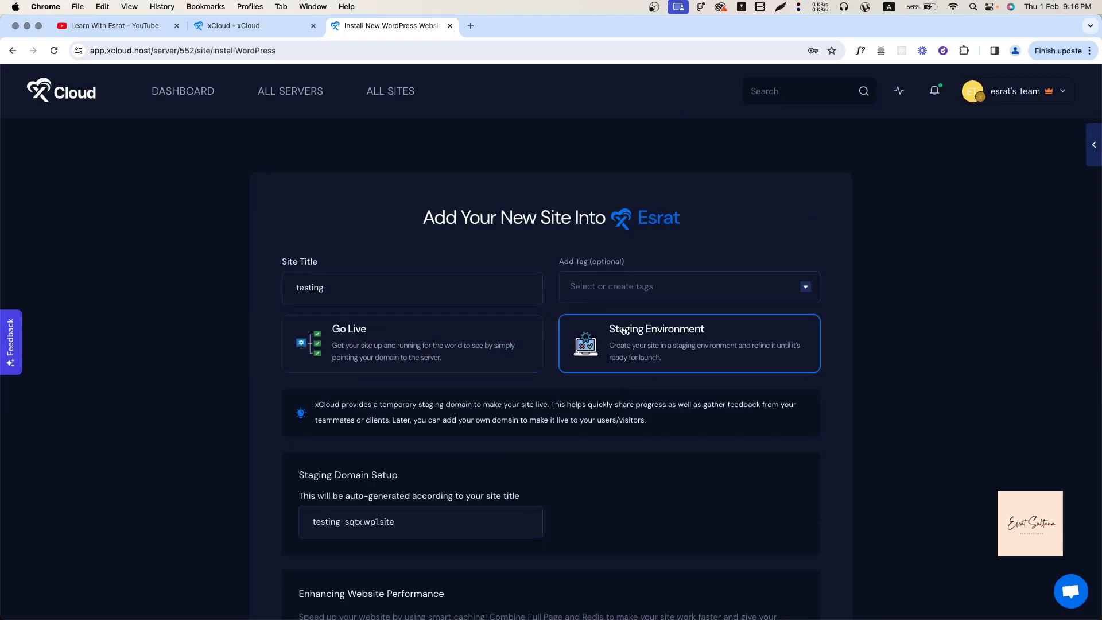
scroll(408, 452, down, 1)
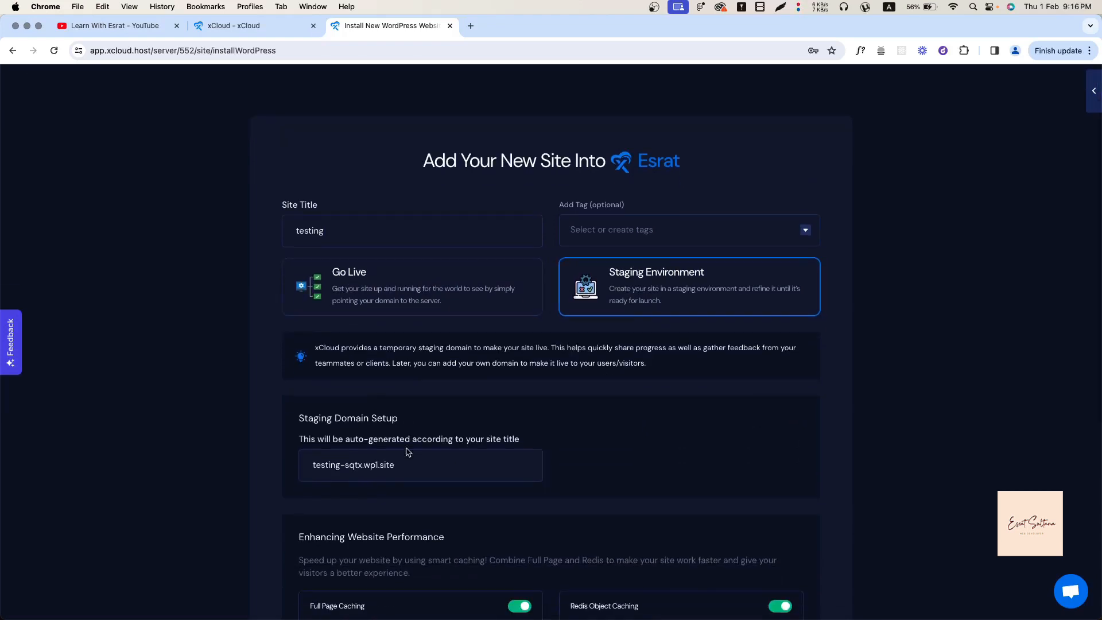
scroll(408, 452, down, 4)
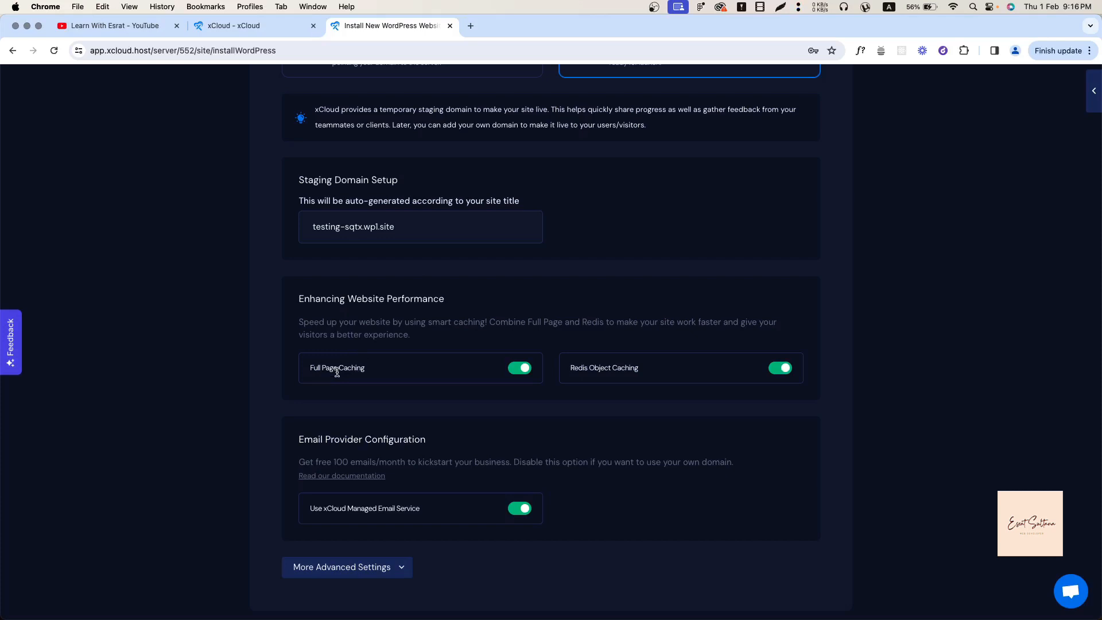
scroll(367, 519, down, 2)
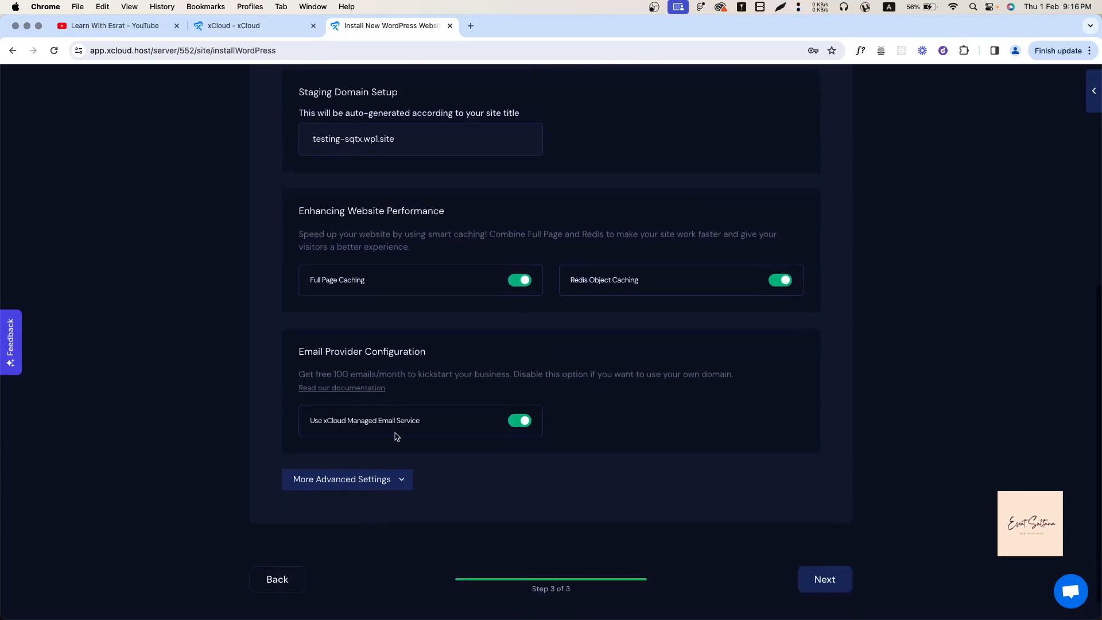
Switch off managed email, expand advanced settings, and keep WordPress version 'latest'.
click(514, 428)
click(519, 421)
click(519, 420)
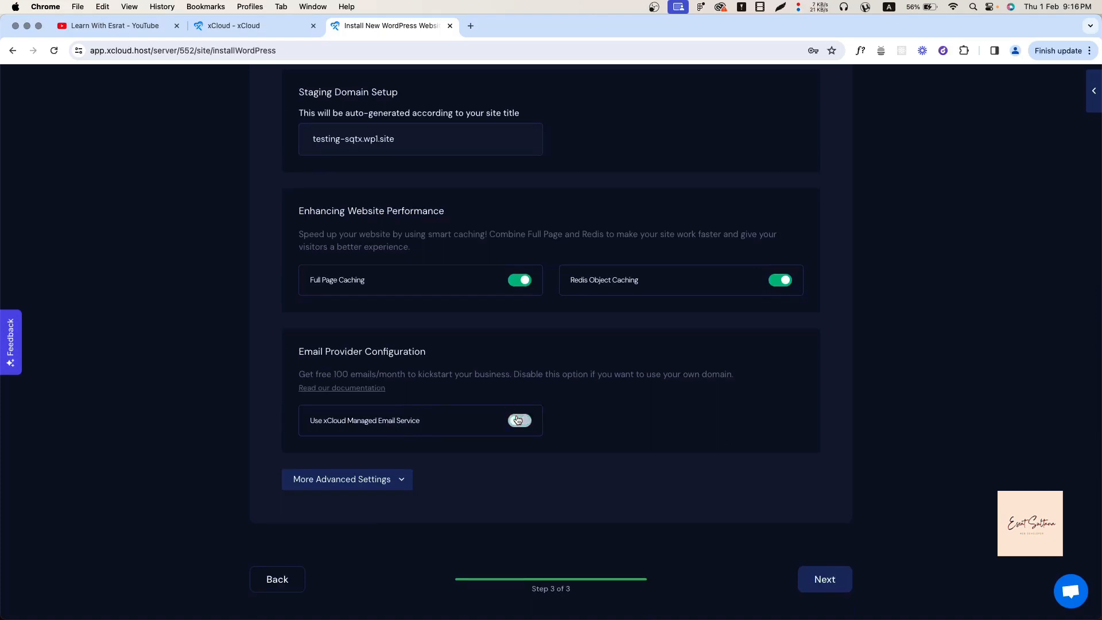
click(401, 479)
scroll(400, 475, down, 5)
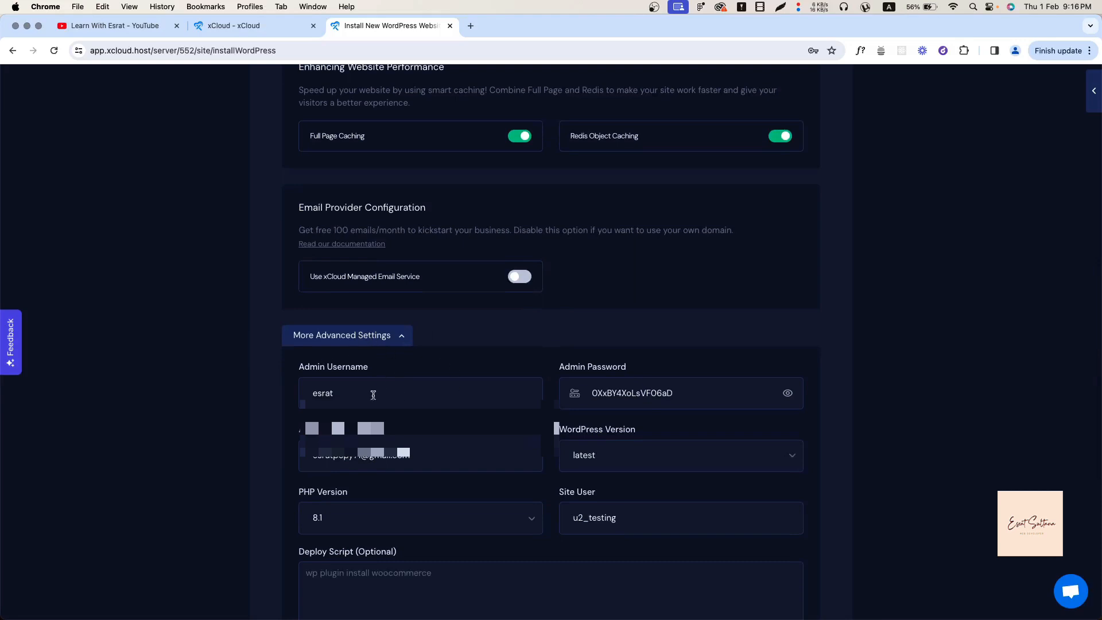
scroll(373, 395, down, 1)
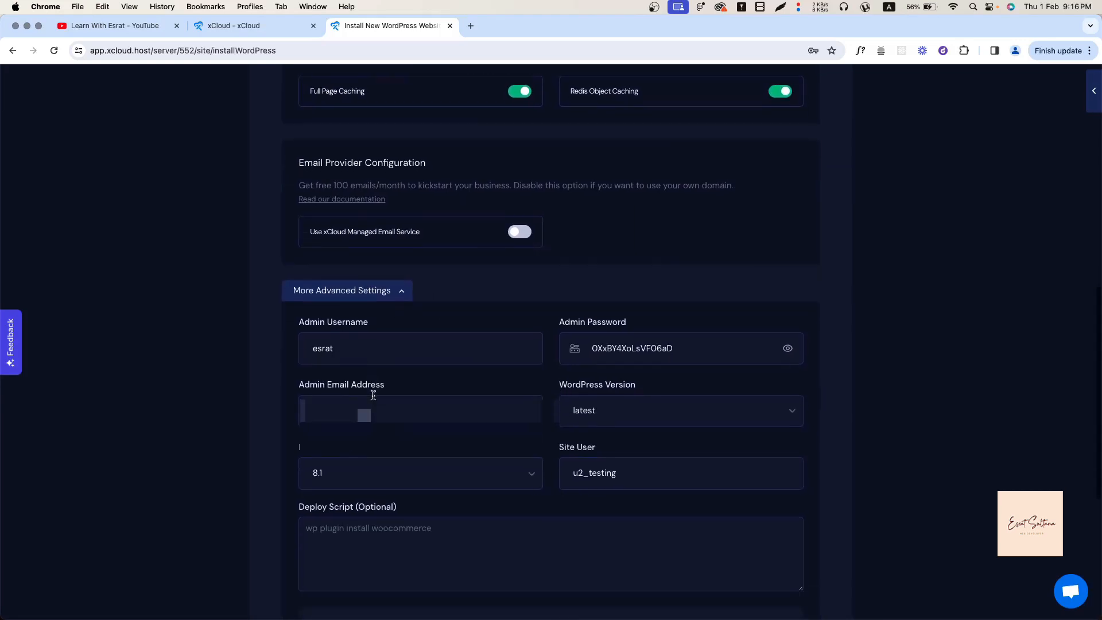
click(684, 345)
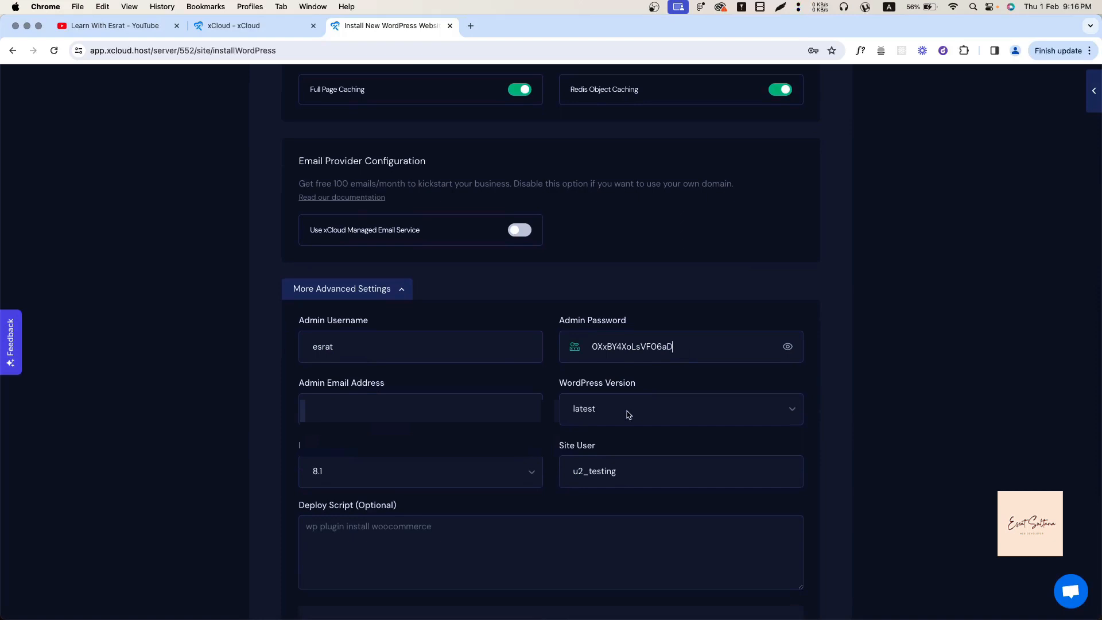
click(590, 411)
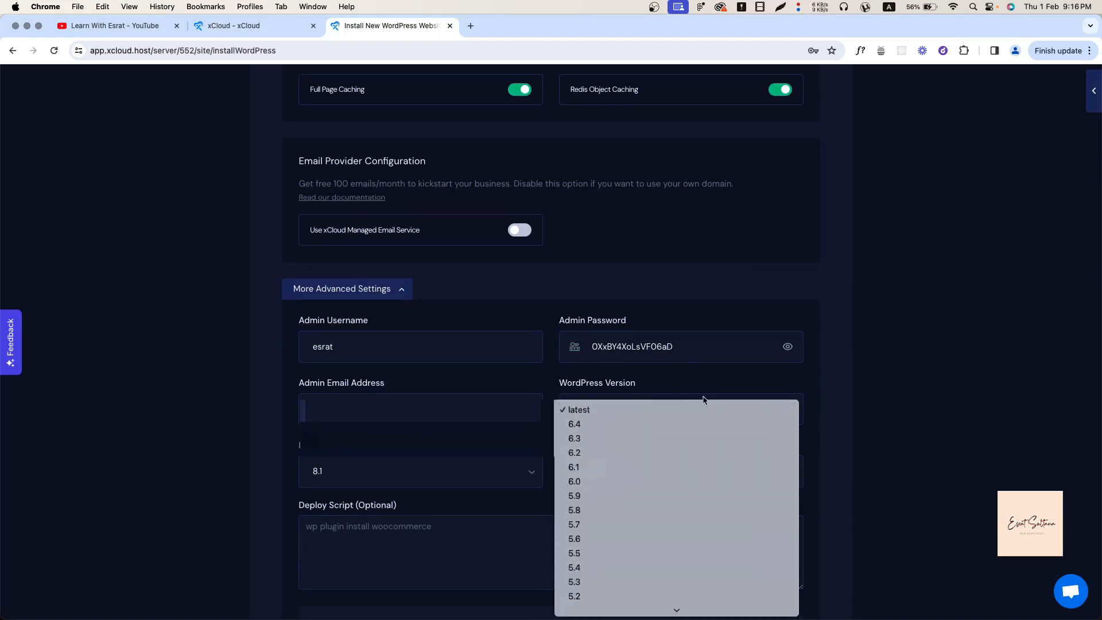
click(720, 383)
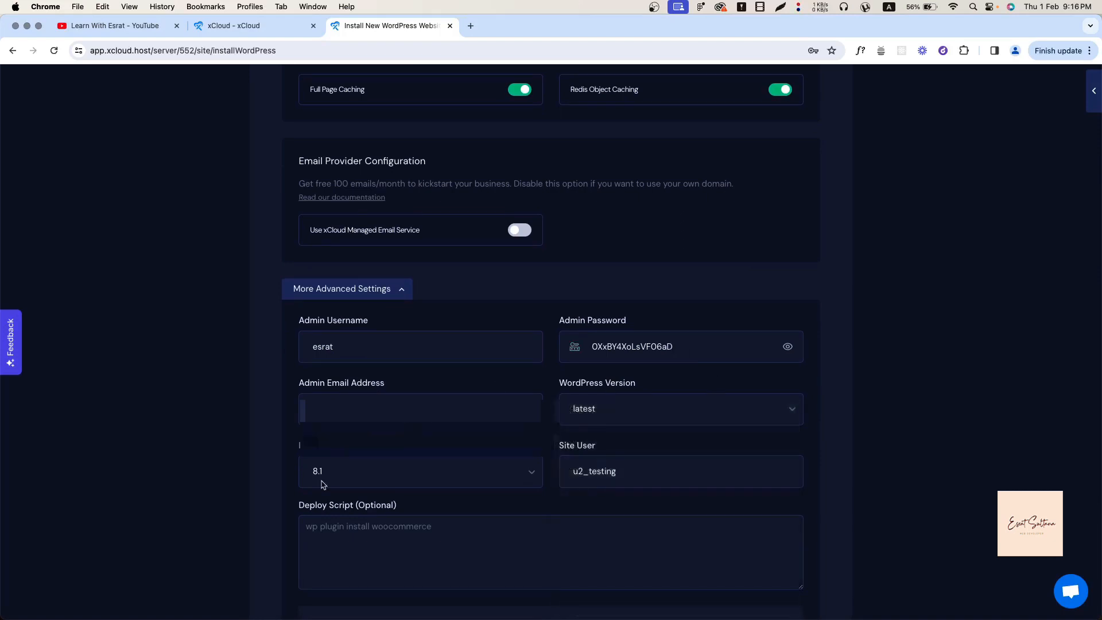
scroll(344, 476, down, 4)
scroll(385, 437, down, 5)
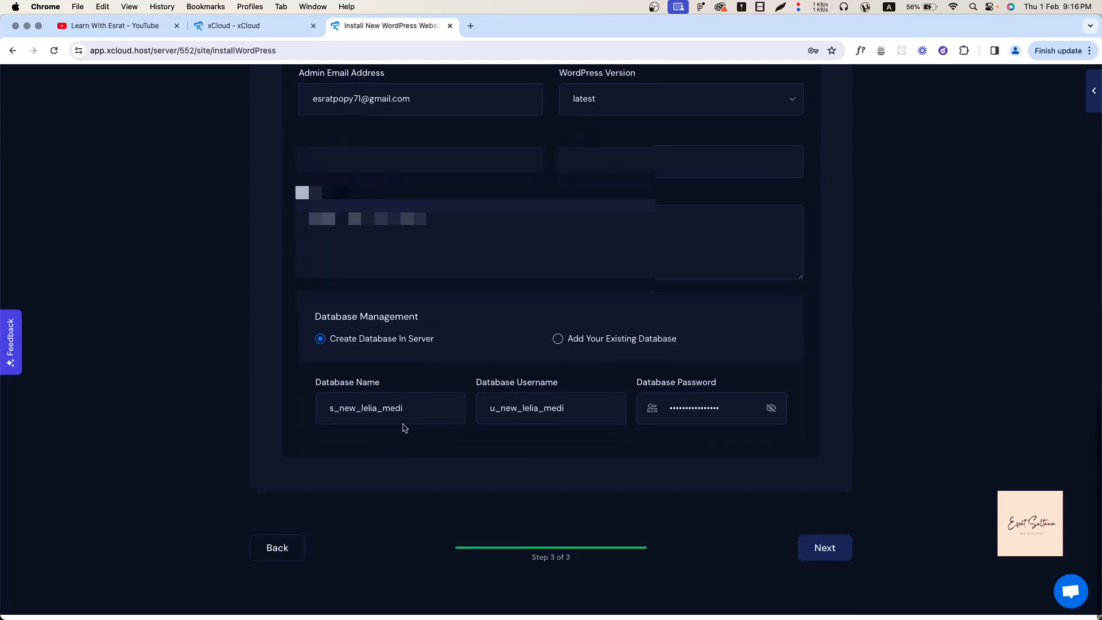
Enter 'wp plugin install kirki' as the deploy script.
click(315, 232)
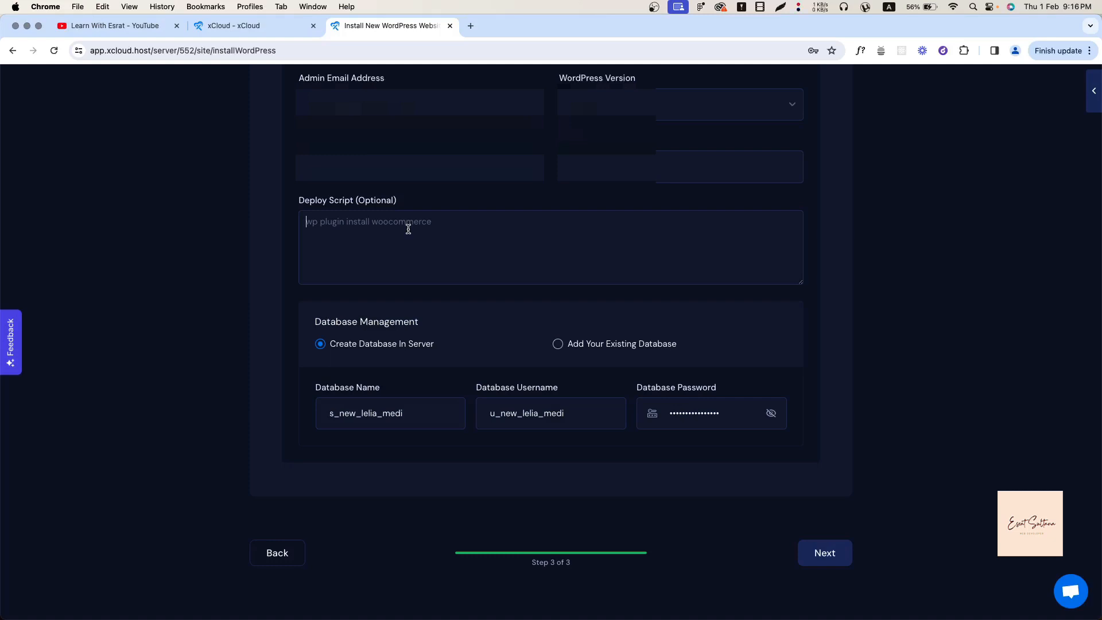
text(wp)
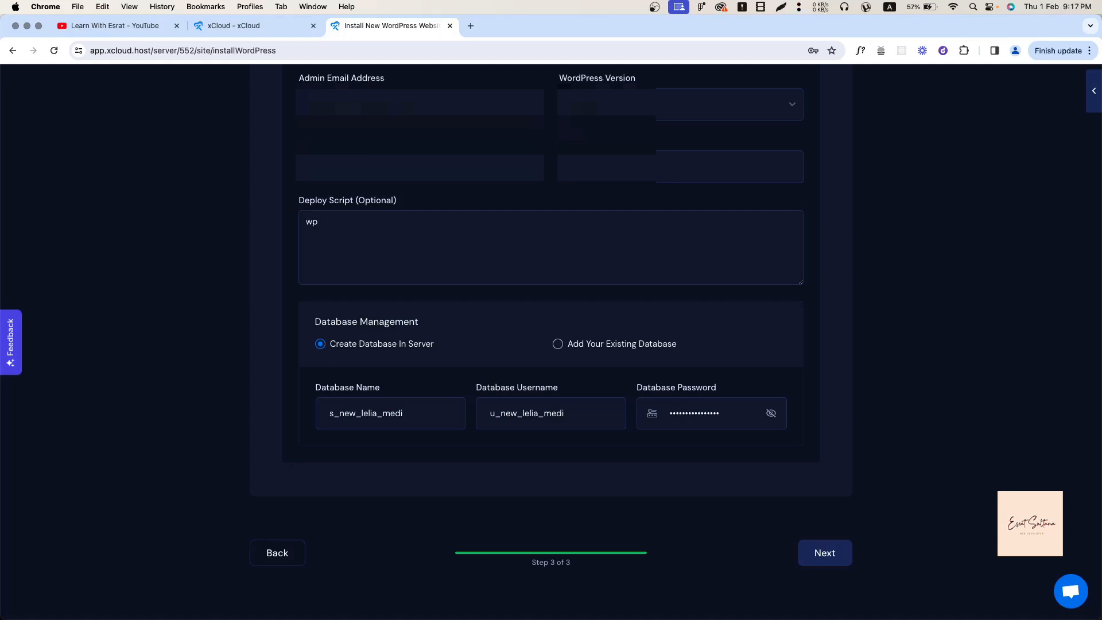
key(BackSpace)
key(BackSpace)
text(wp)
key(super+a)
key(BackSpace)
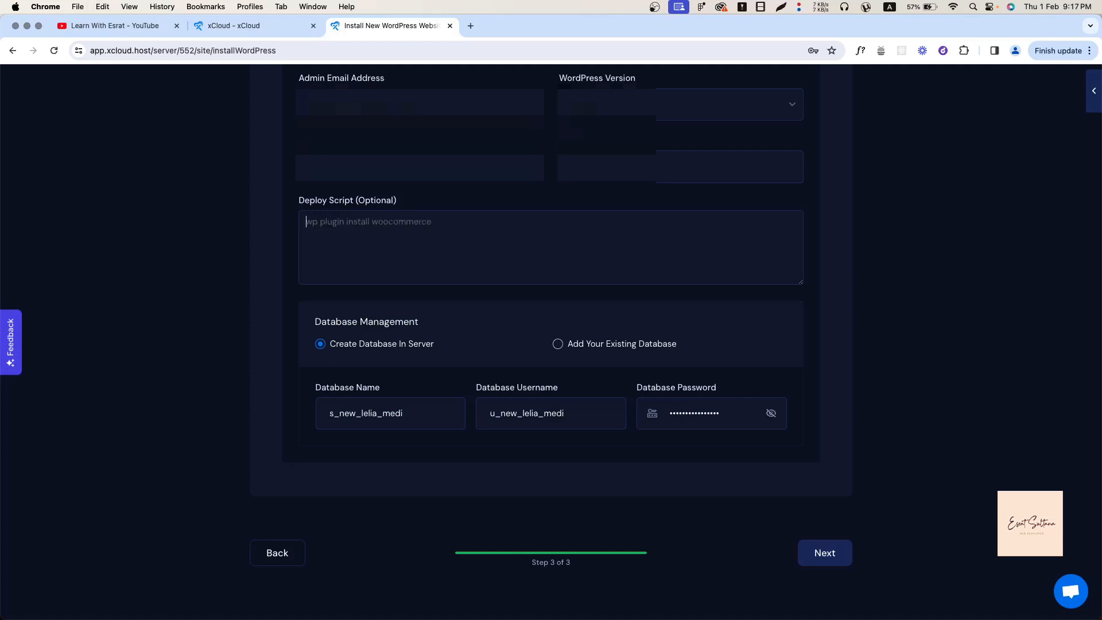
key(super+z)
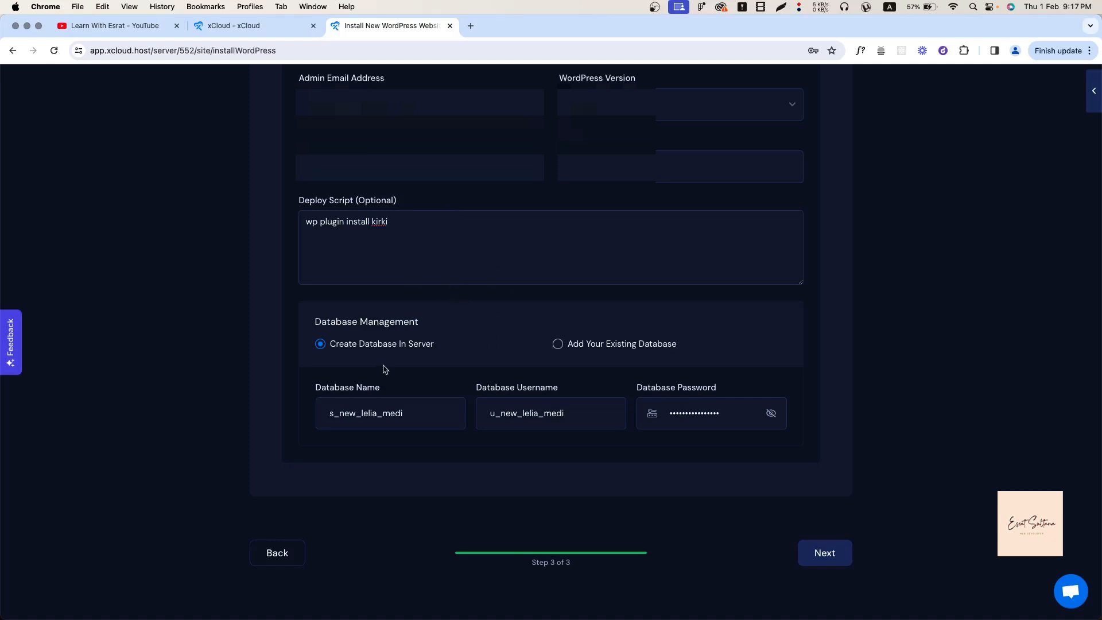
Keep Create Database In Server after trying an existing database, and submit to build the site.
click(556, 344)
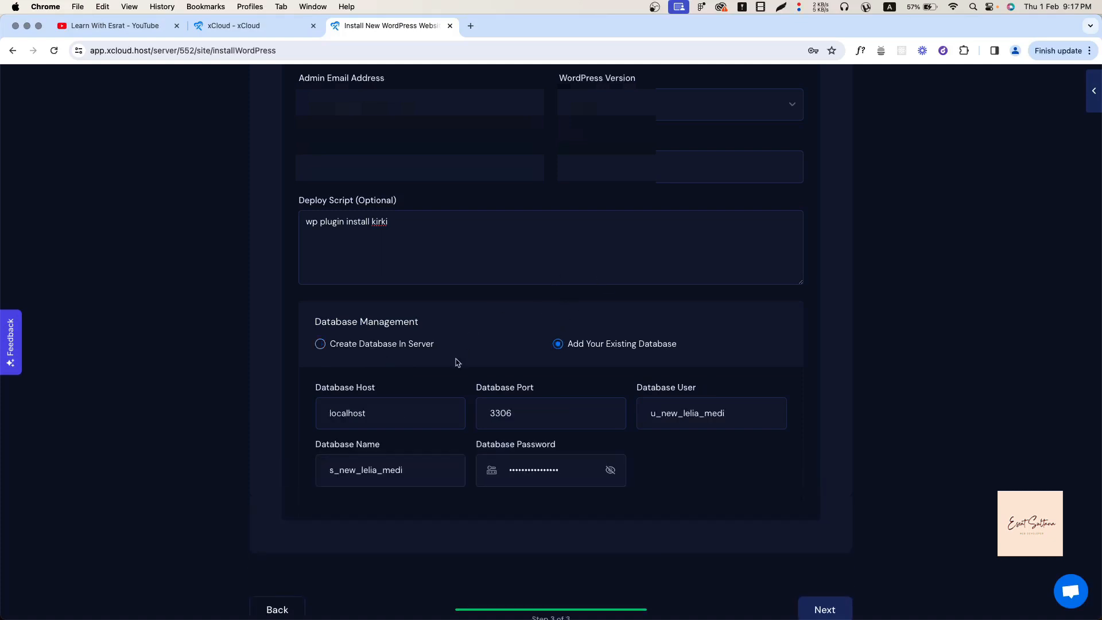
click(319, 344)
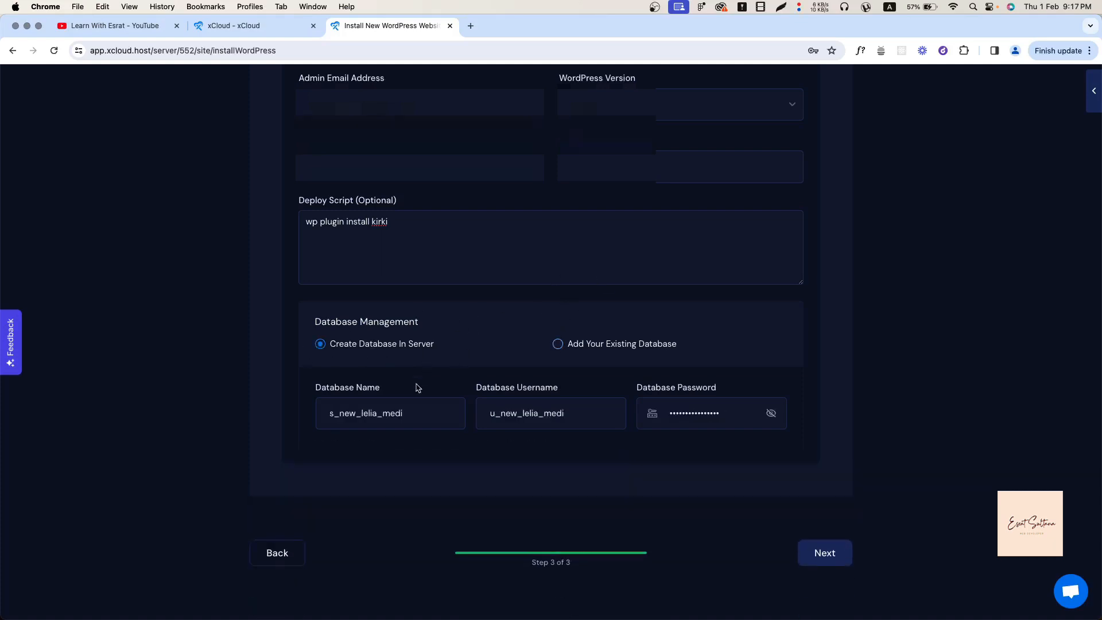
click(832, 554)
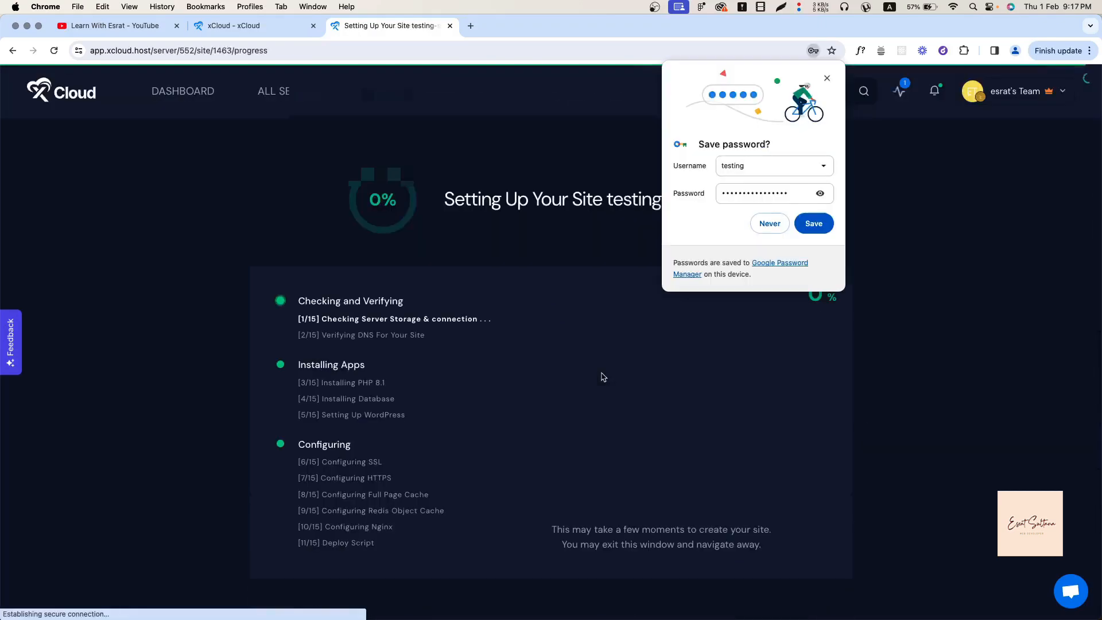
Dismiss Chrome's save-password prompt and wait for testing-sqtx.wp1.site setup to reach 100%.
click(827, 78)
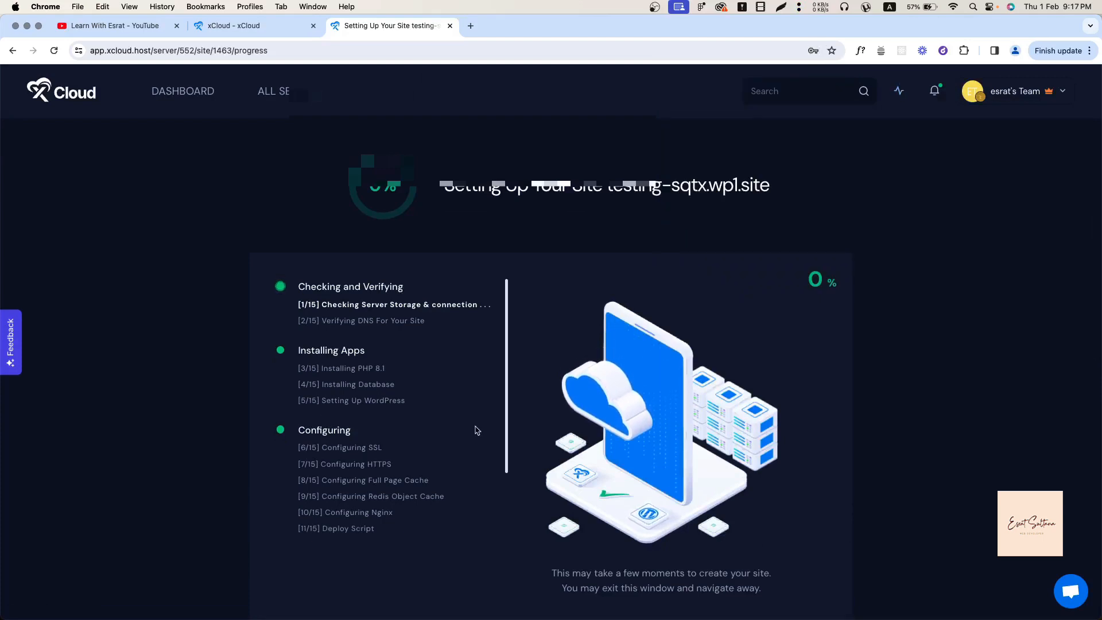
scroll(475, 431, down, 1)
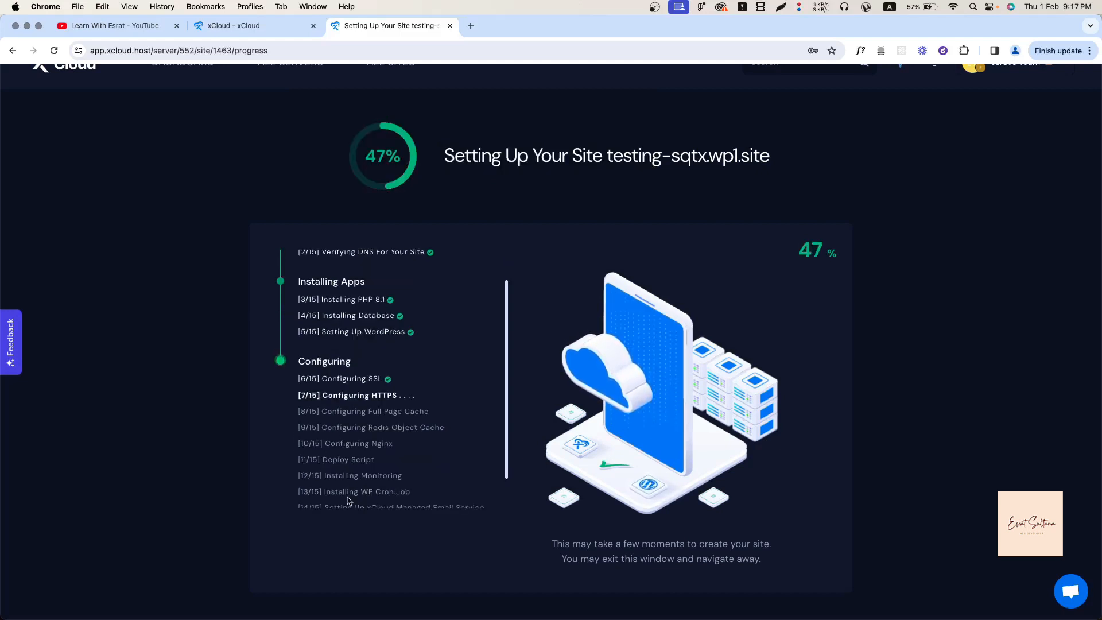
scroll(348, 501, down, 3)
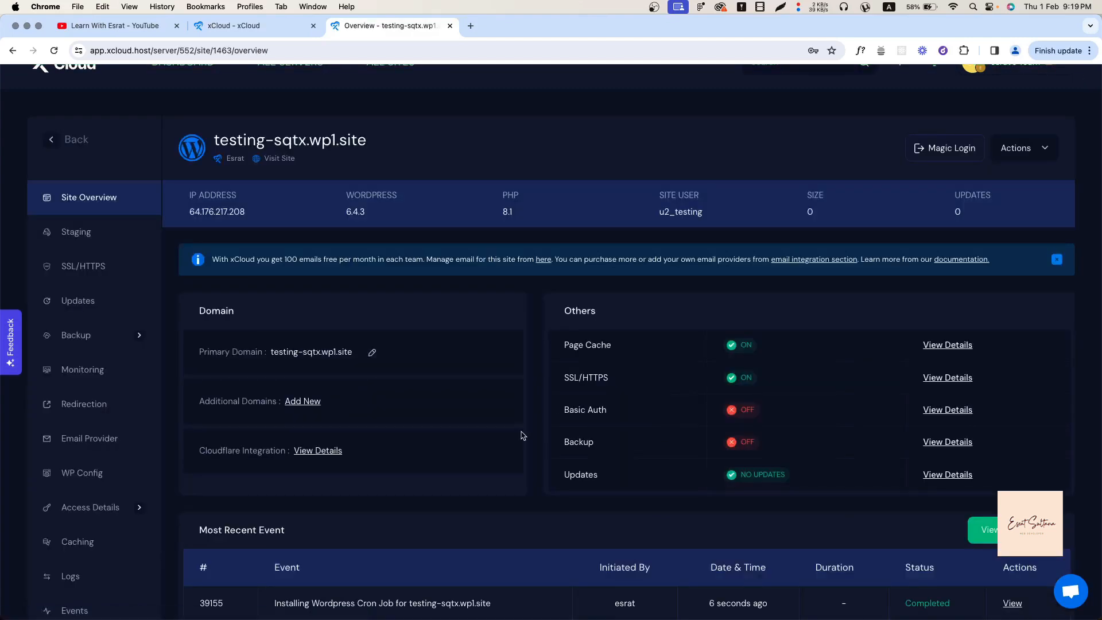
Open testing-sqtx.wp1.site's homepage in a new browser tab, look it over, and return to the Overview tab.
scroll(417, 398, down, 2)
right_click(311, 273)
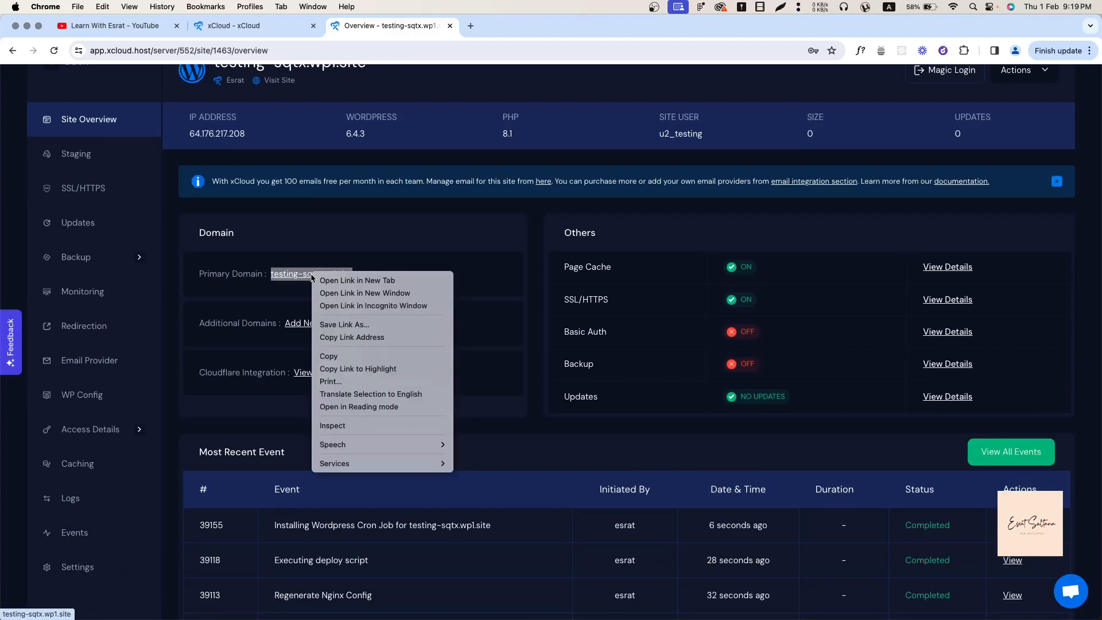
click(330, 280)
click(491, 24)
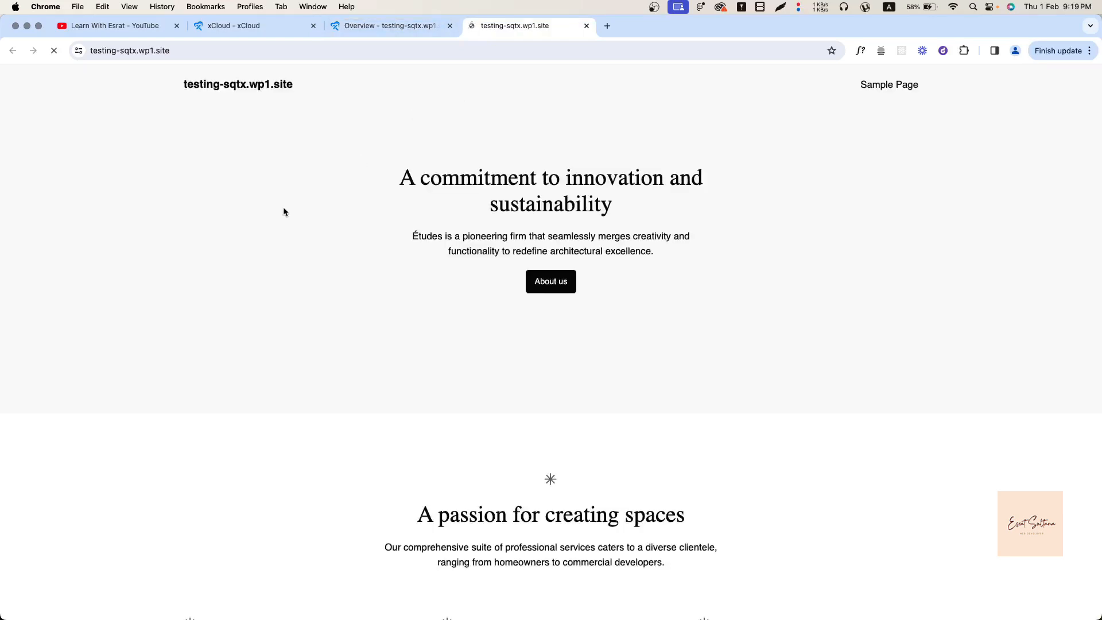
scroll(317, 320, down, 20)
scroll(317, 321, up, 15)
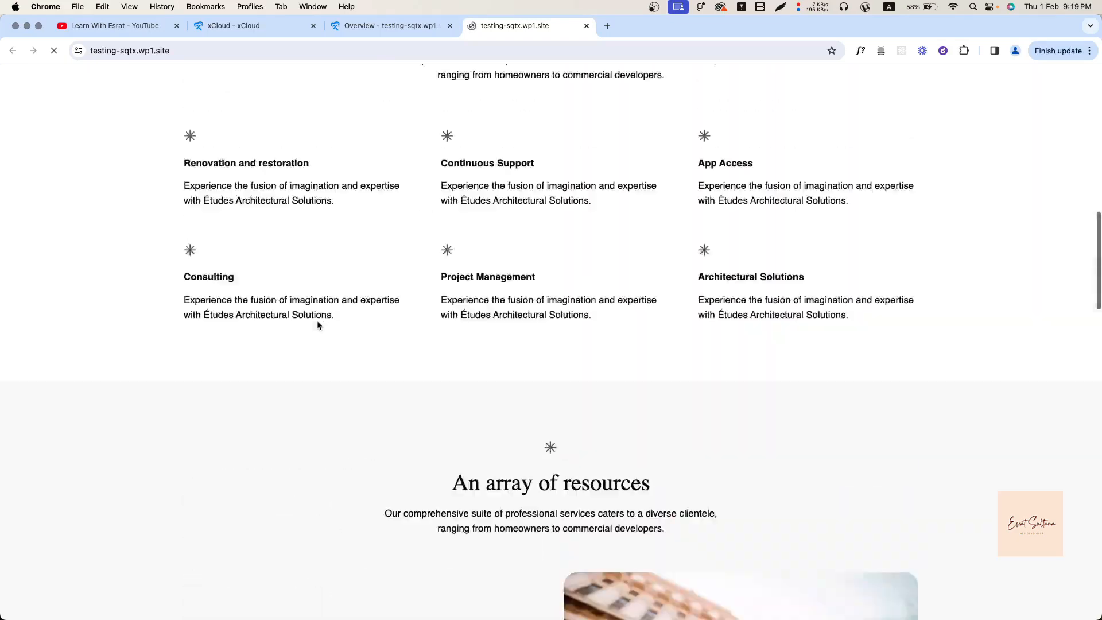
scroll(317, 325, up, 10)
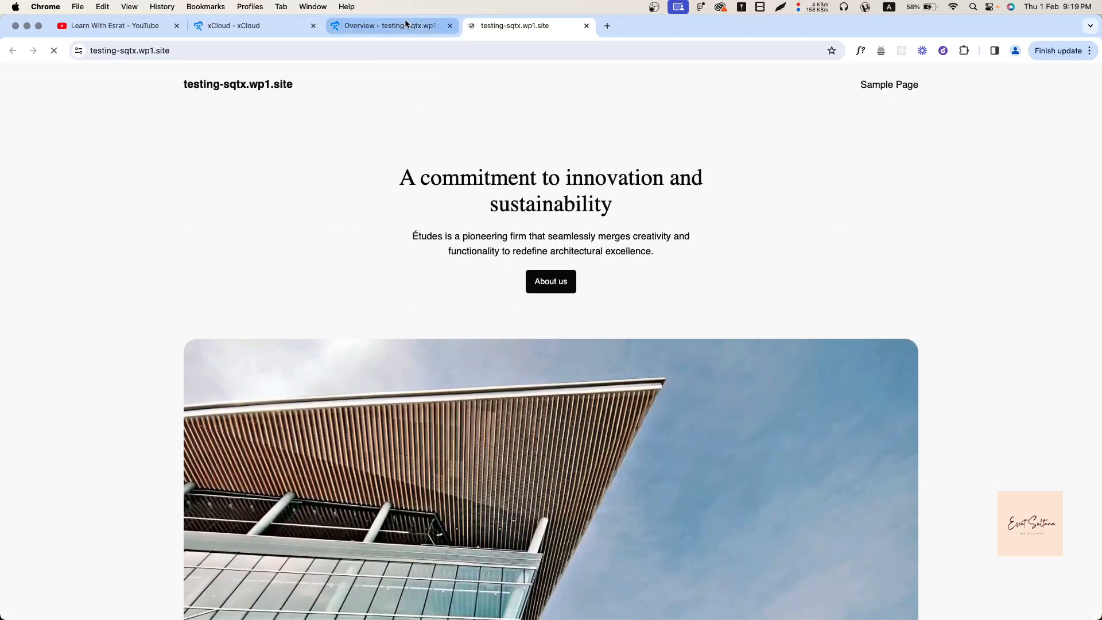
click(405, 23)
scroll(290, 298, up, 3)
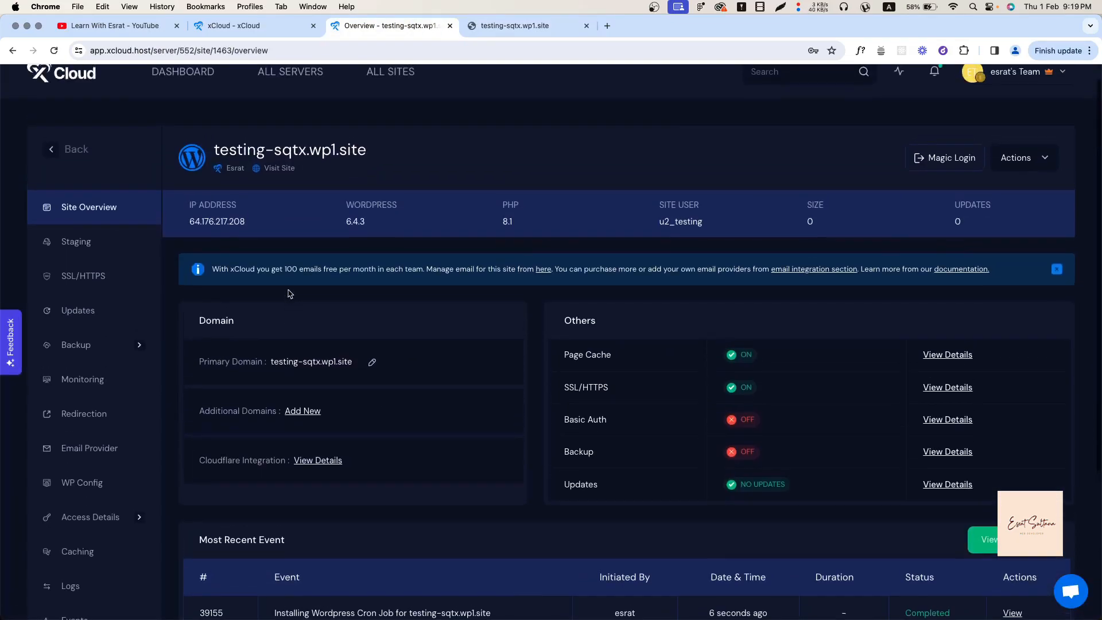
Look at the site's staging management page and its go-live domain options, then go back to Overview.
click(109, 243)
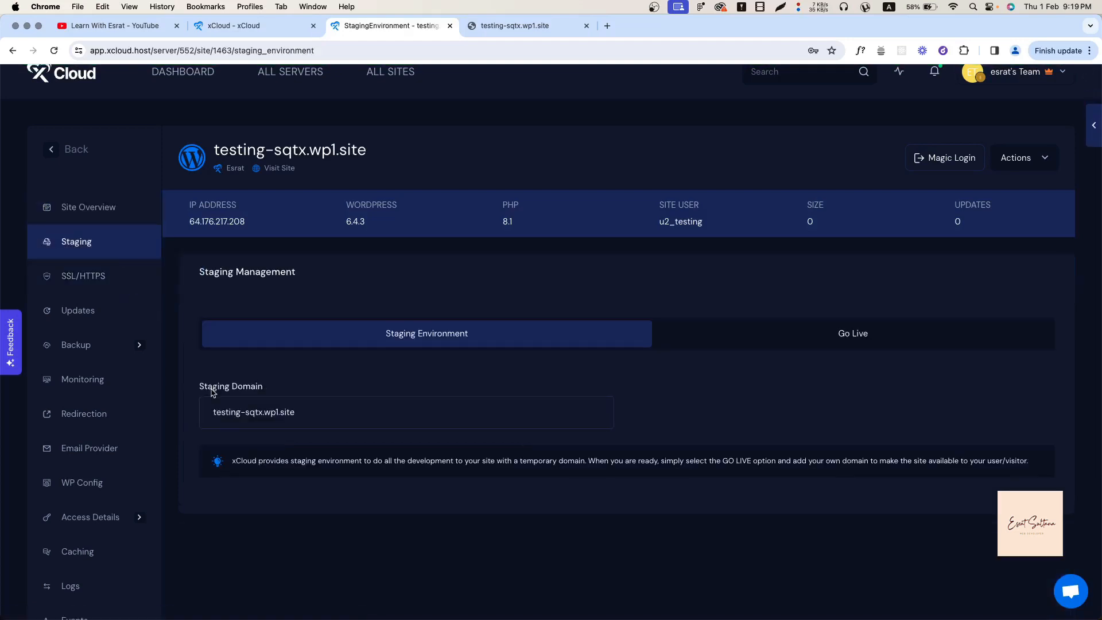
click(841, 333)
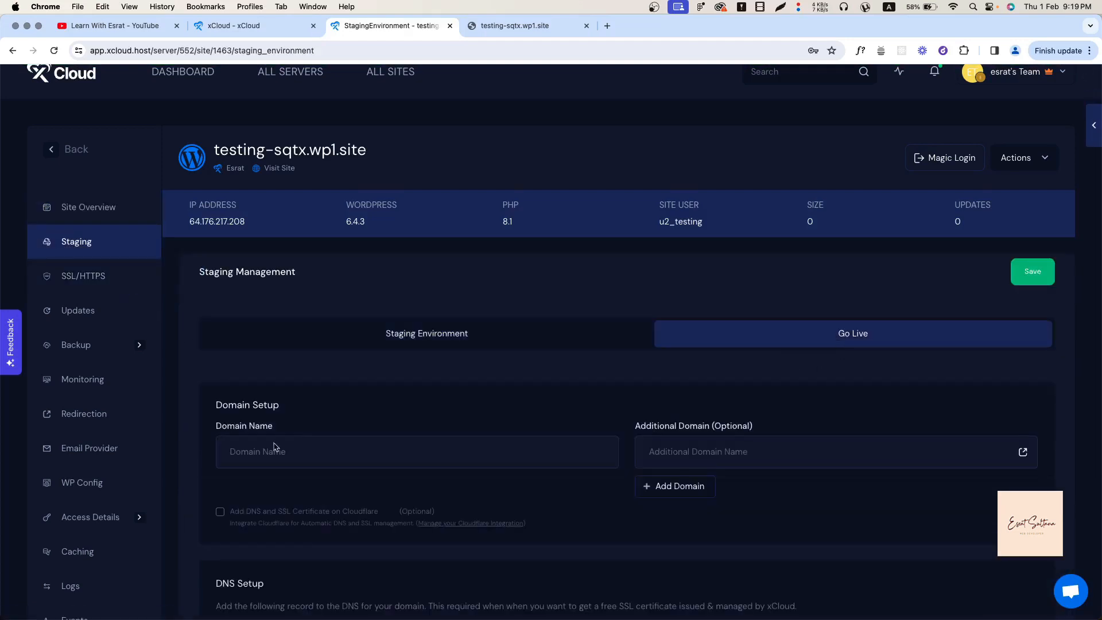
click(106, 206)
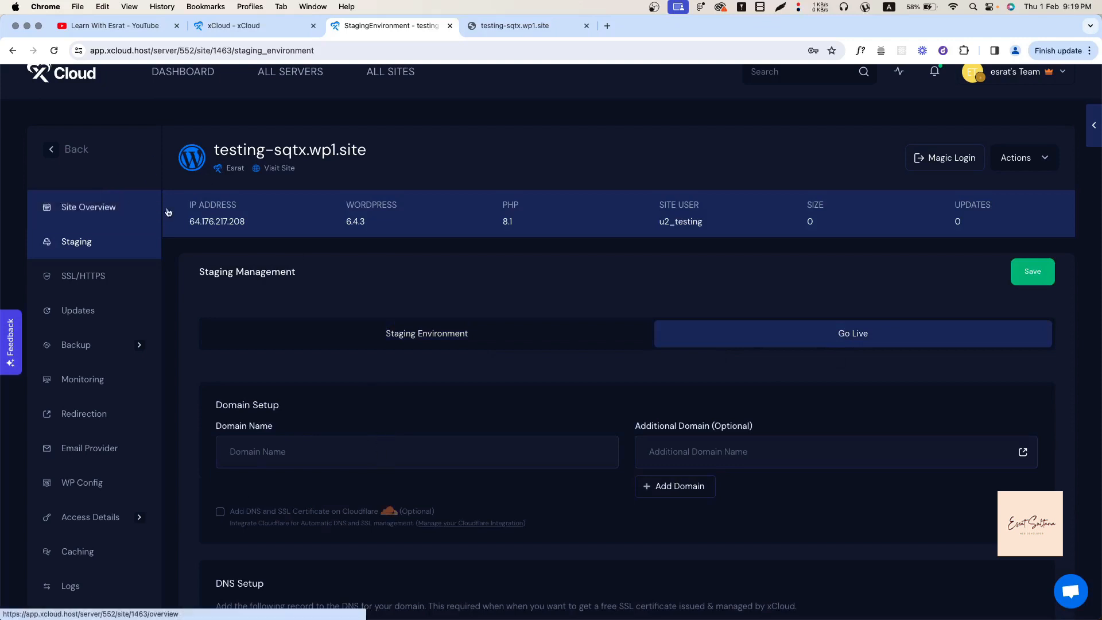
Open the Updates page showing WordPress 6.4.3 and the Akismet, Hello Dolly and Kirki plugins.
scroll(531, 441, down, 2)
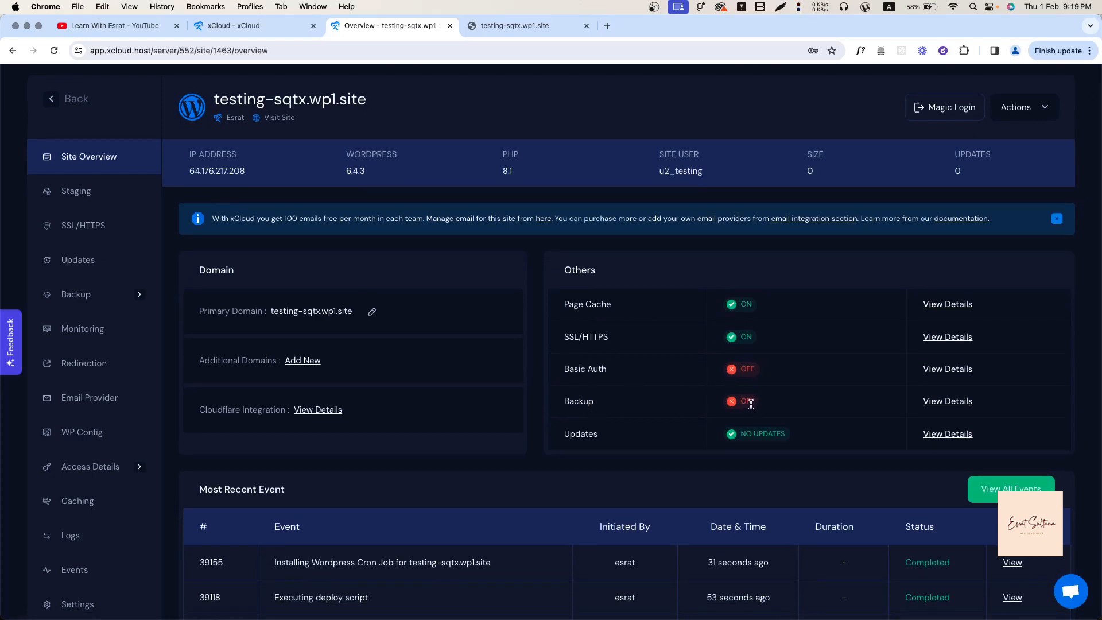
scroll(632, 436, down, 5)
scroll(381, 340, up, 7)
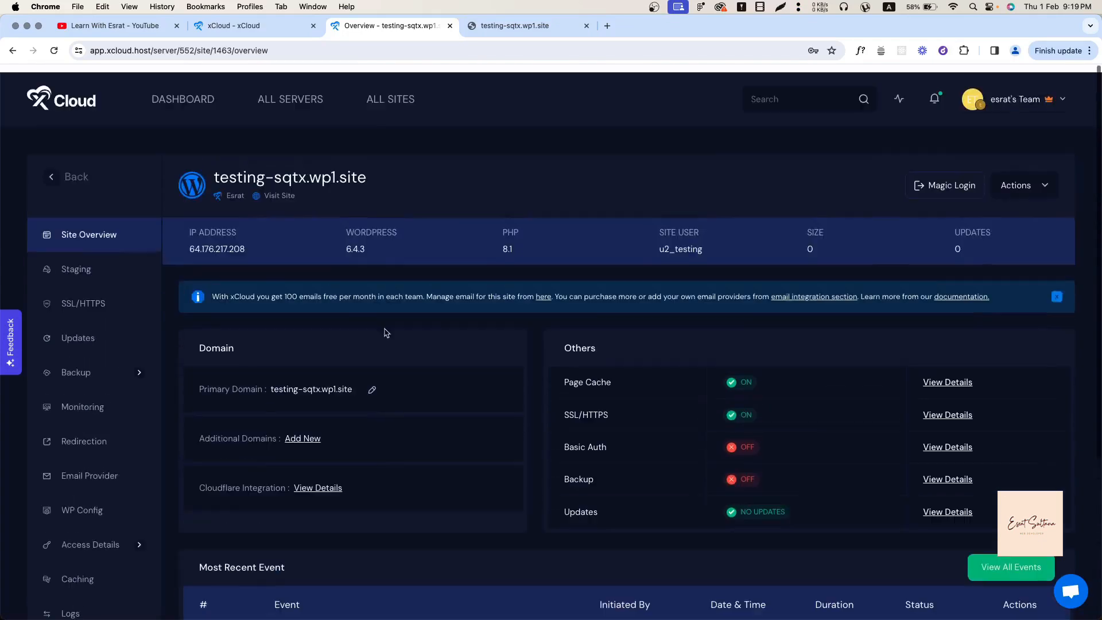
click(83, 331)
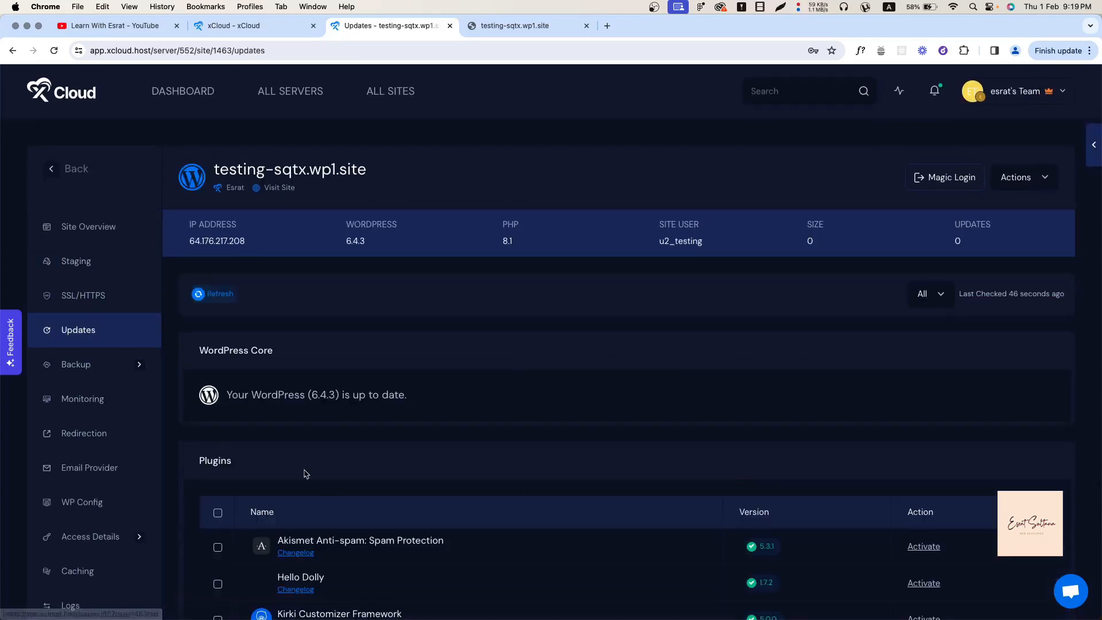
Activate the Kirki Customizer Framework plugin and confirm the activation.
scroll(305, 474, down, 8)
scroll(263, 285, up, 2)
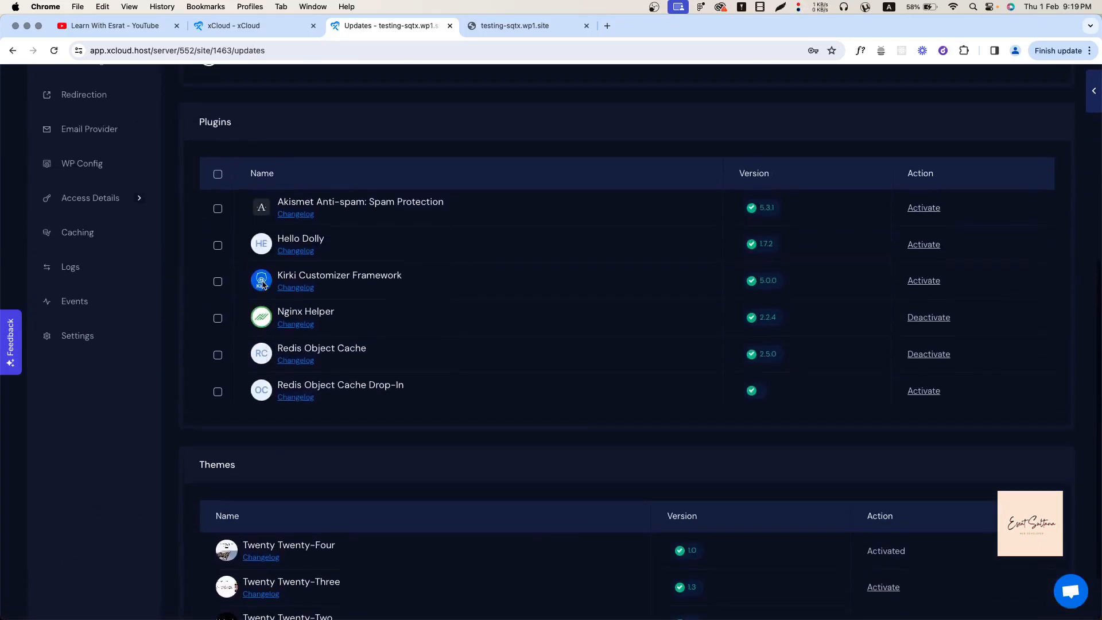
scroll(221, 469, down, 2)
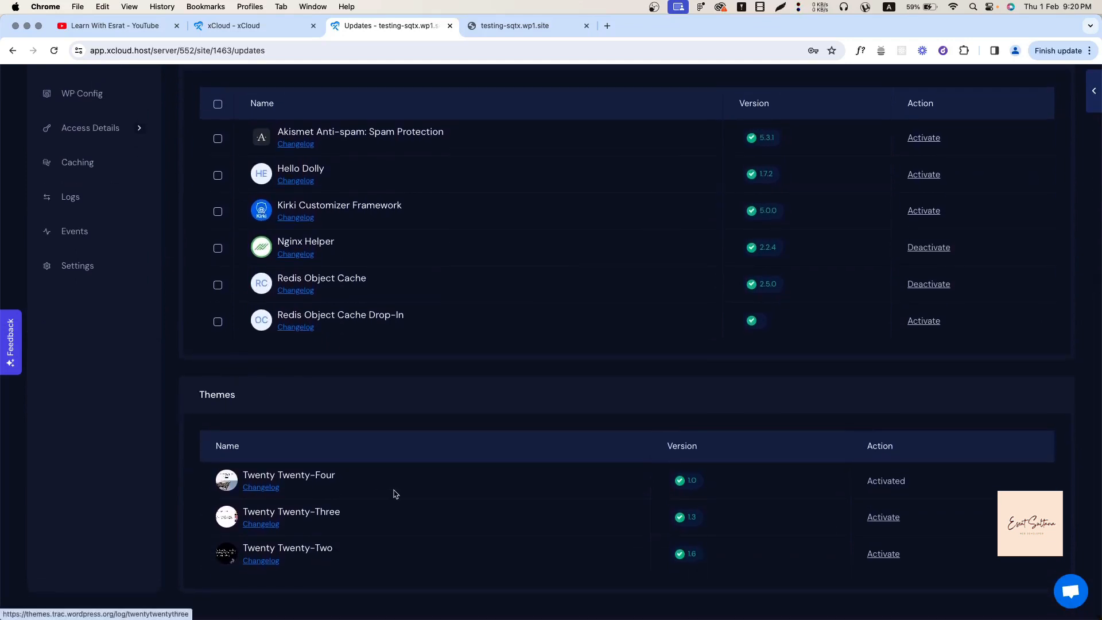
scroll(394, 492, up, 5)
scroll(284, 454, down, 2)
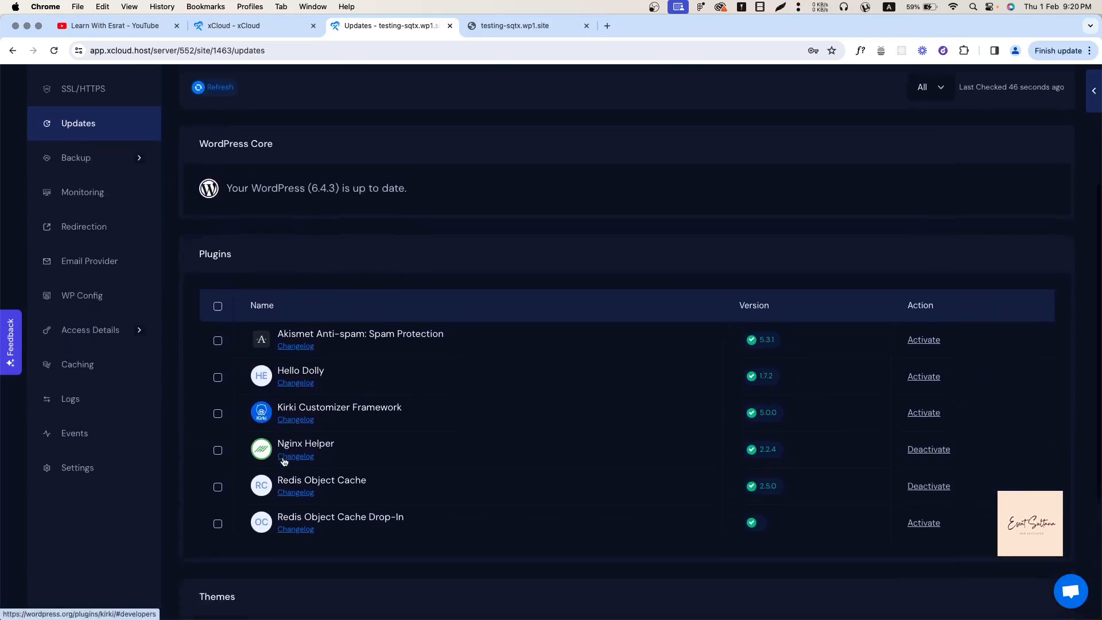
drag(333, 378, 437, 373)
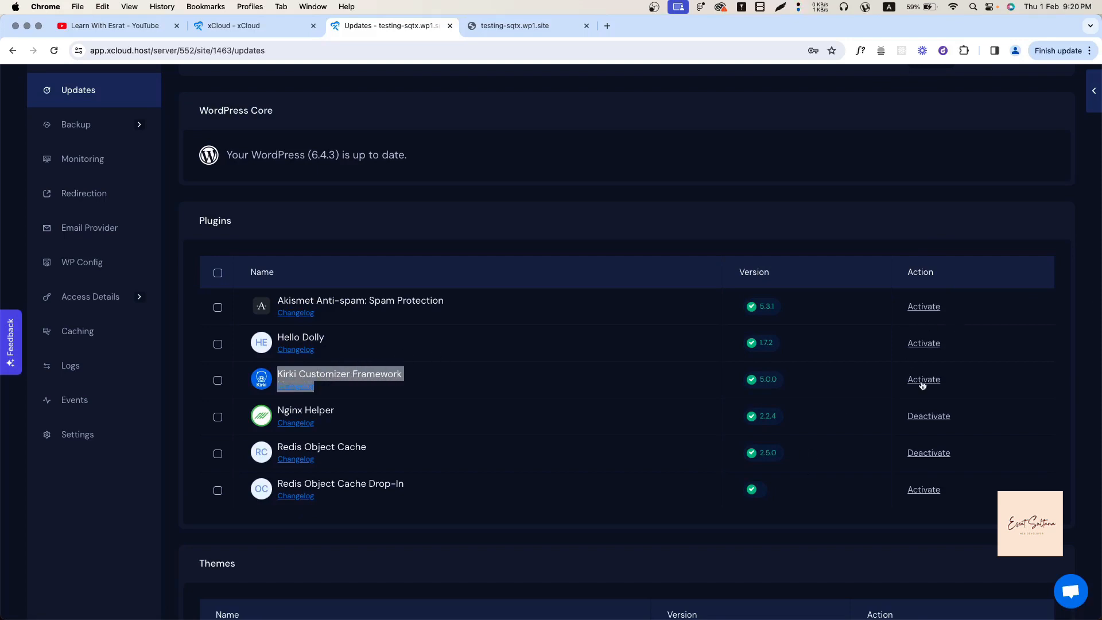
click(937, 400)
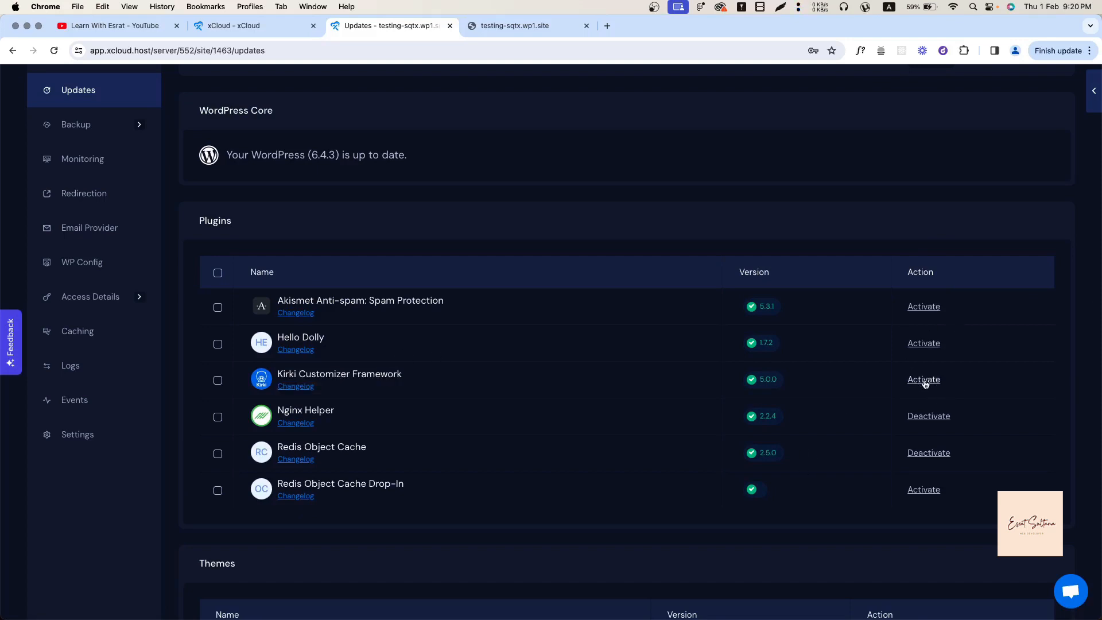
click(926, 382)
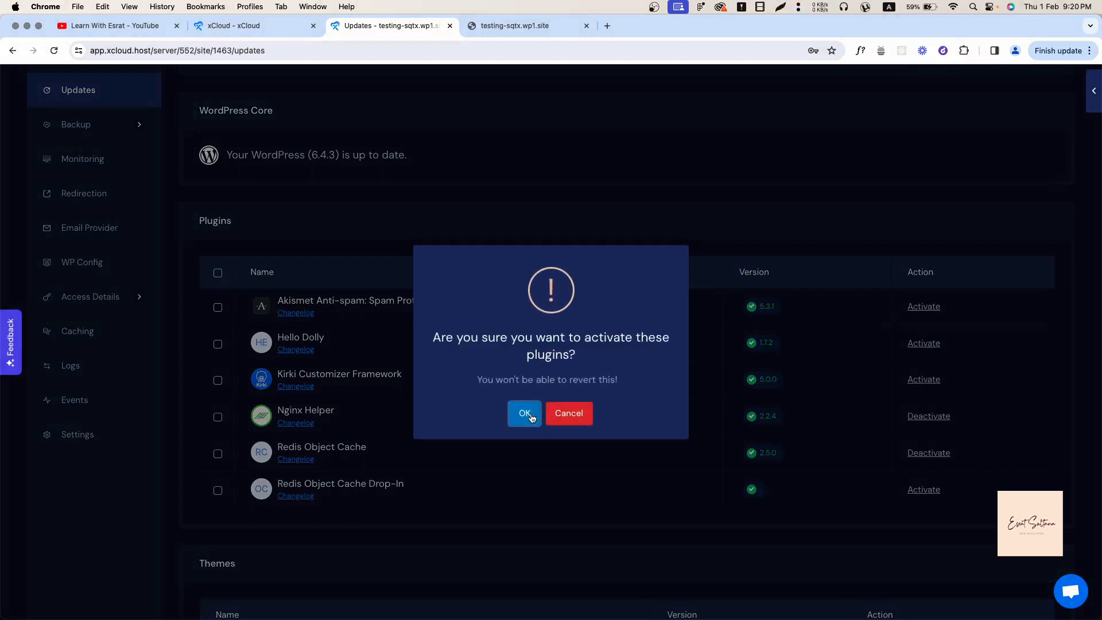
click(527, 414)
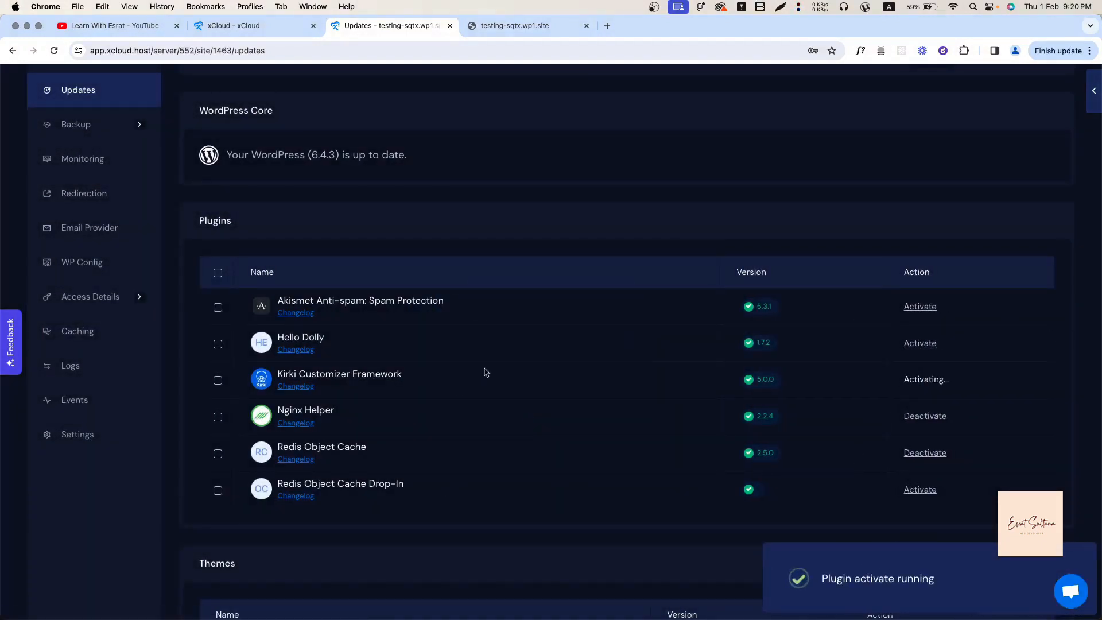
Select all plugins in the list, then view the Monitoring page showing 0% CPU, memory and disk.
click(219, 274)
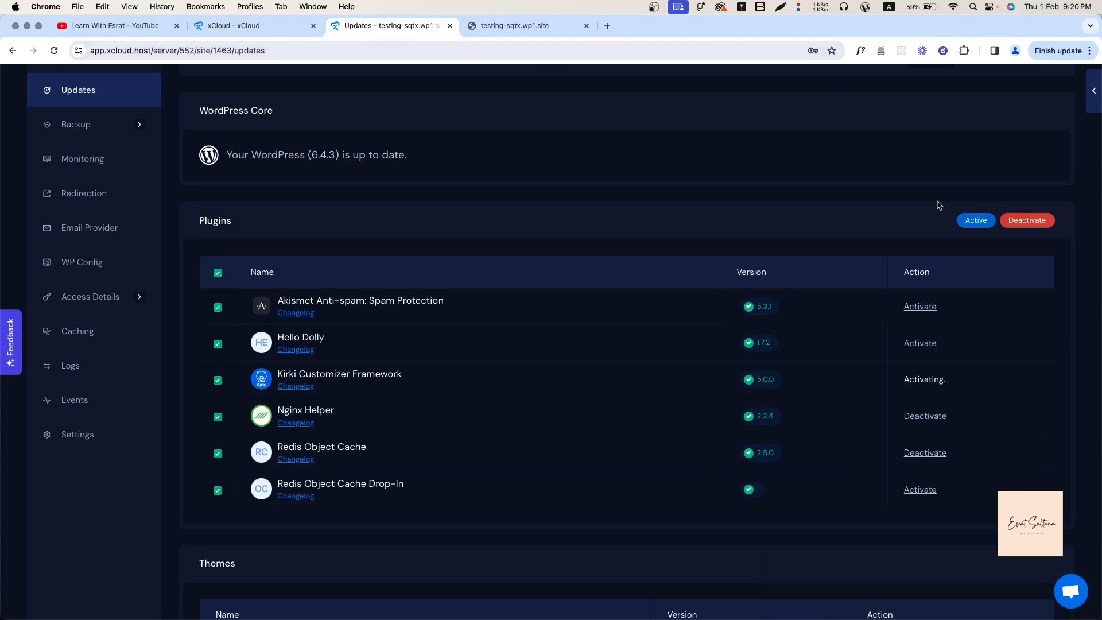
scroll(610, 344, down, 3)
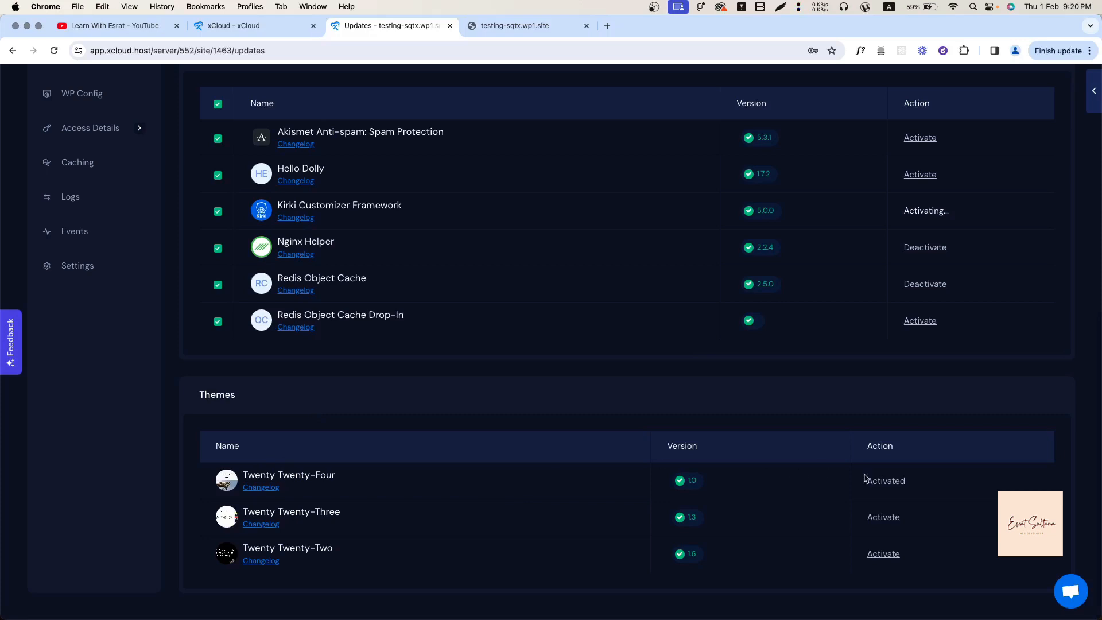
scroll(865, 478, up, 7)
click(72, 412)
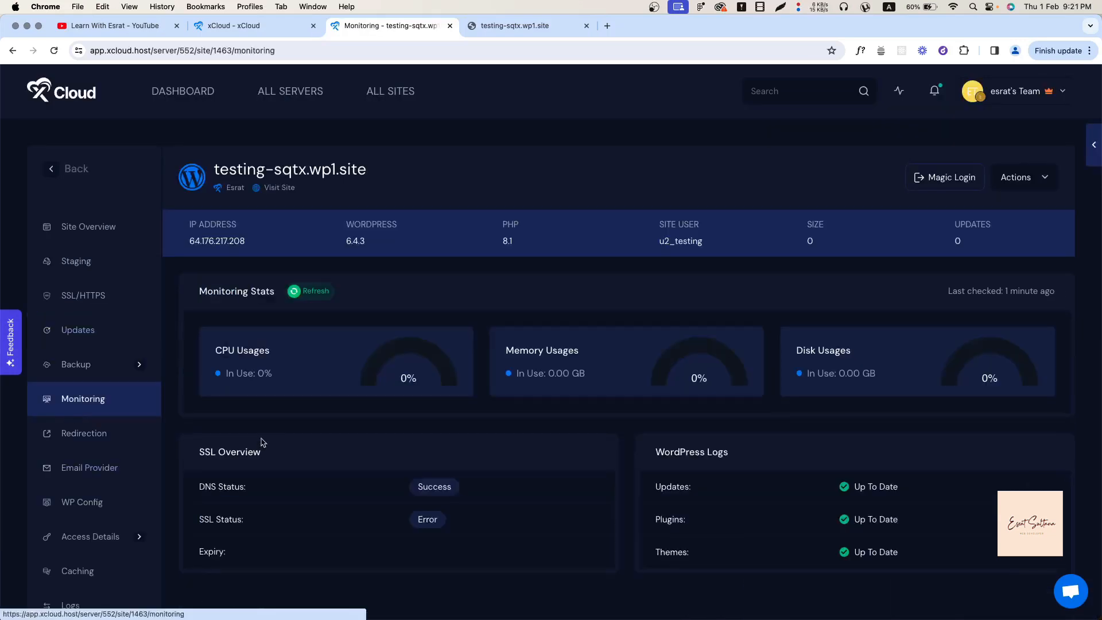
On the Redirection page, view the 301 Permanent and 302 Temporarily redirect types without choosing one.
scroll(262, 442, down, 1)
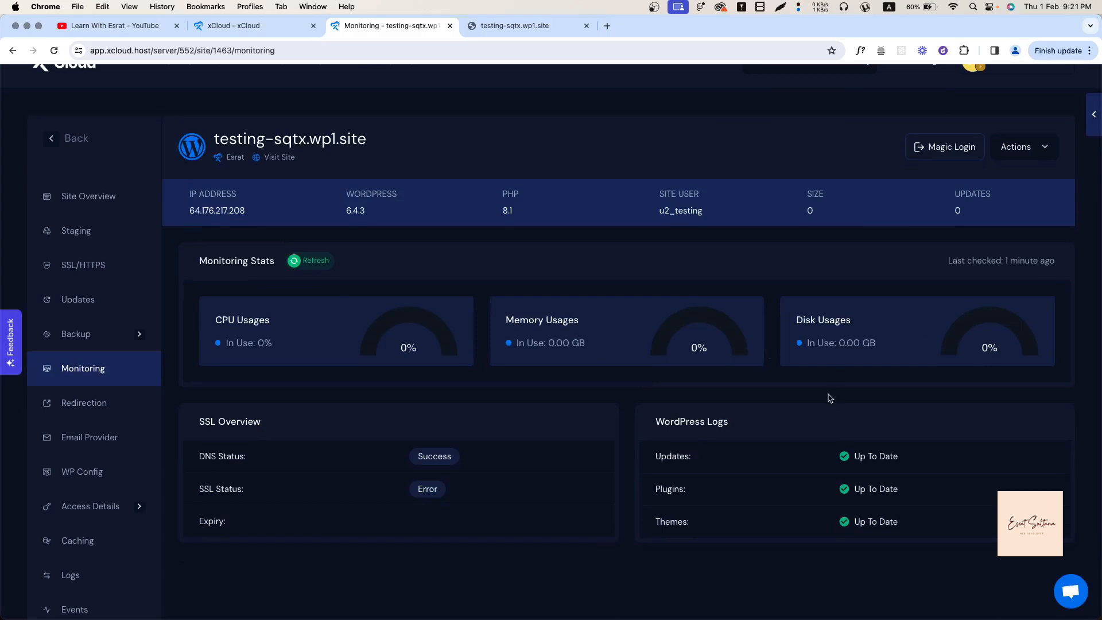
click(92, 412)
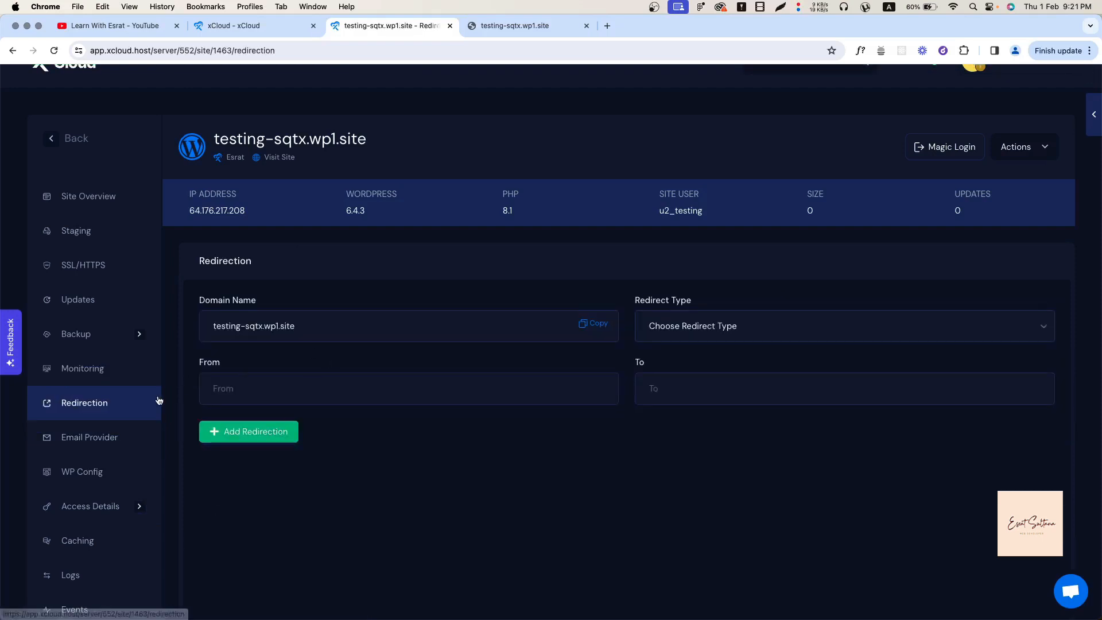
click(724, 320)
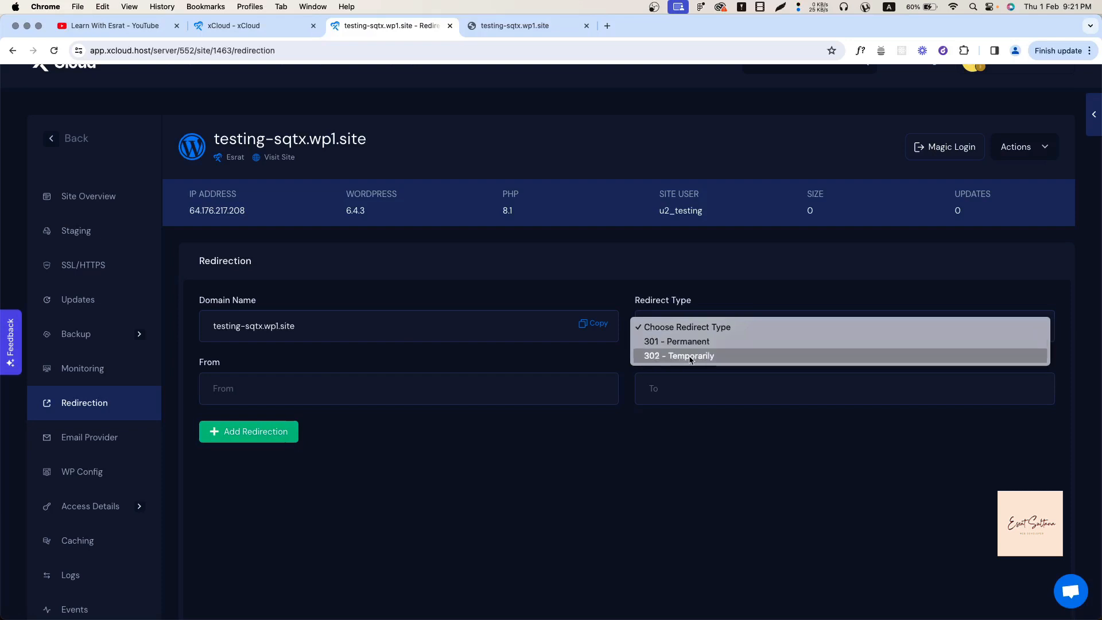
click(390, 517)
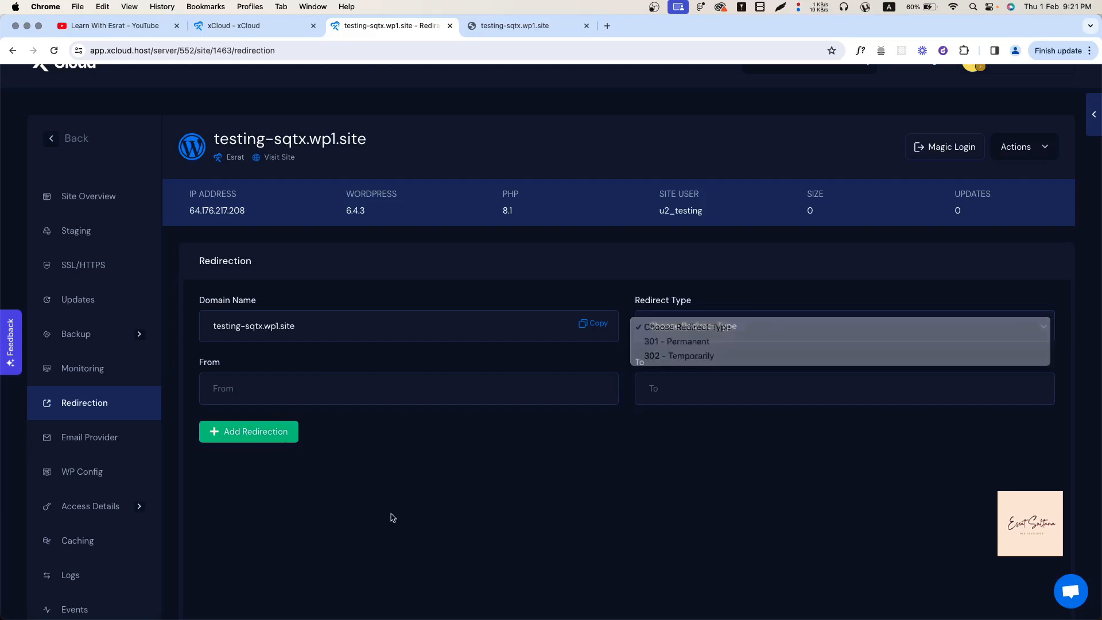
Browse the Email Provider choices twice without selecting a provider.
click(86, 451)
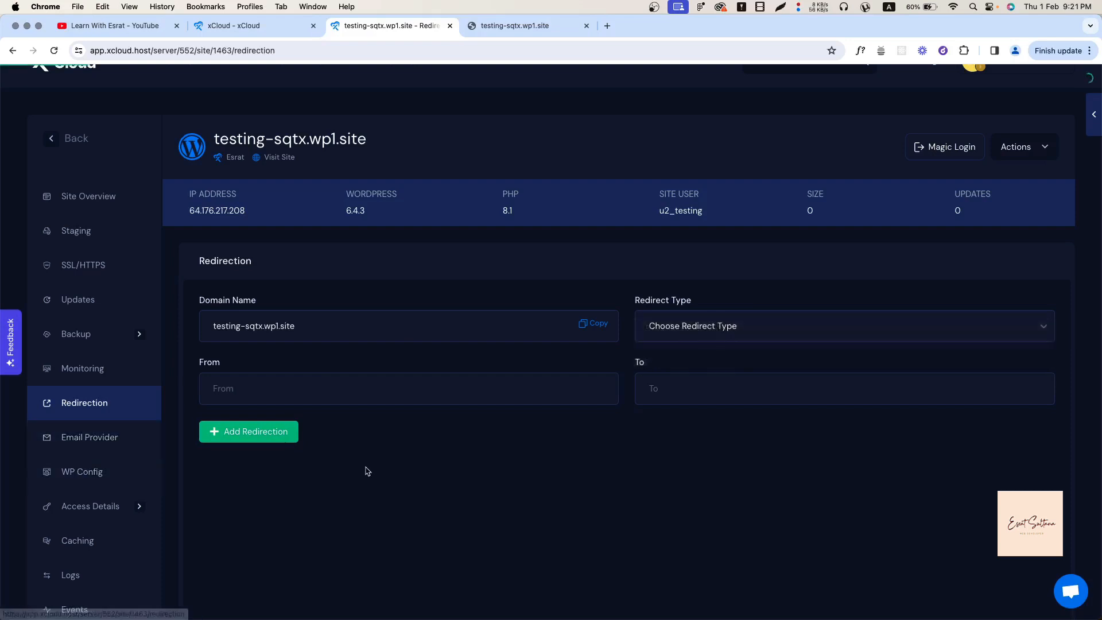
click(399, 323)
click(314, 371)
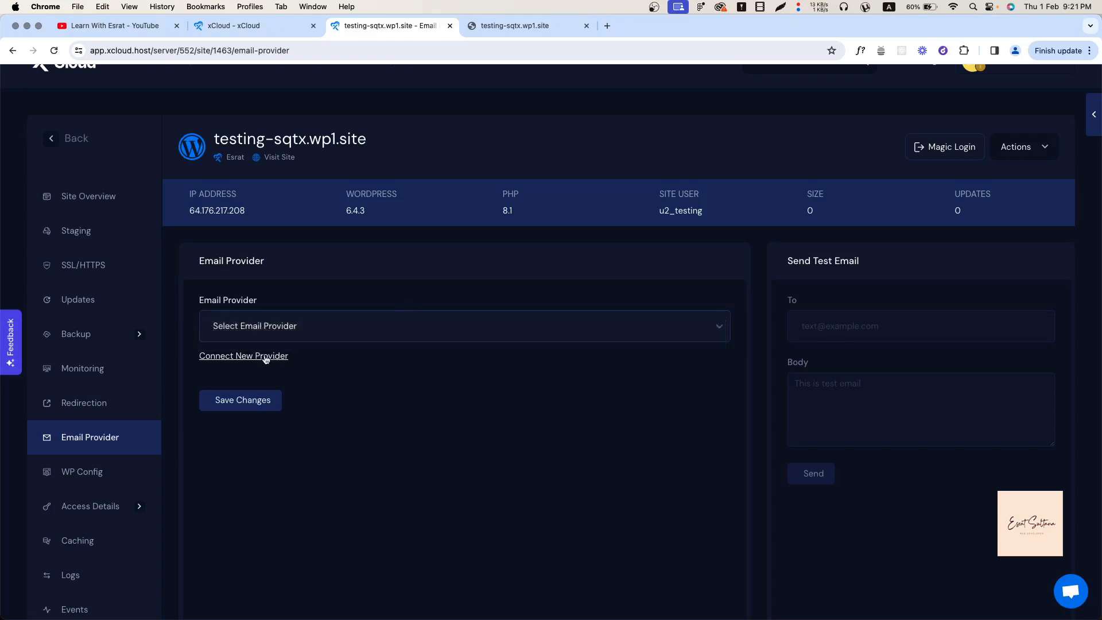
click(343, 335)
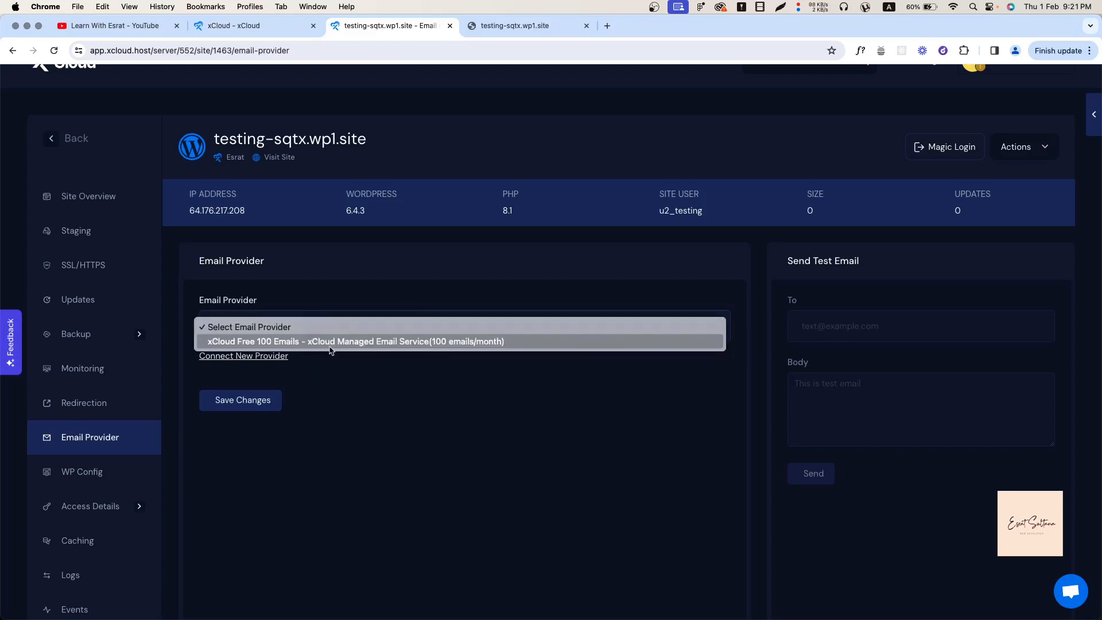
click(321, 428)
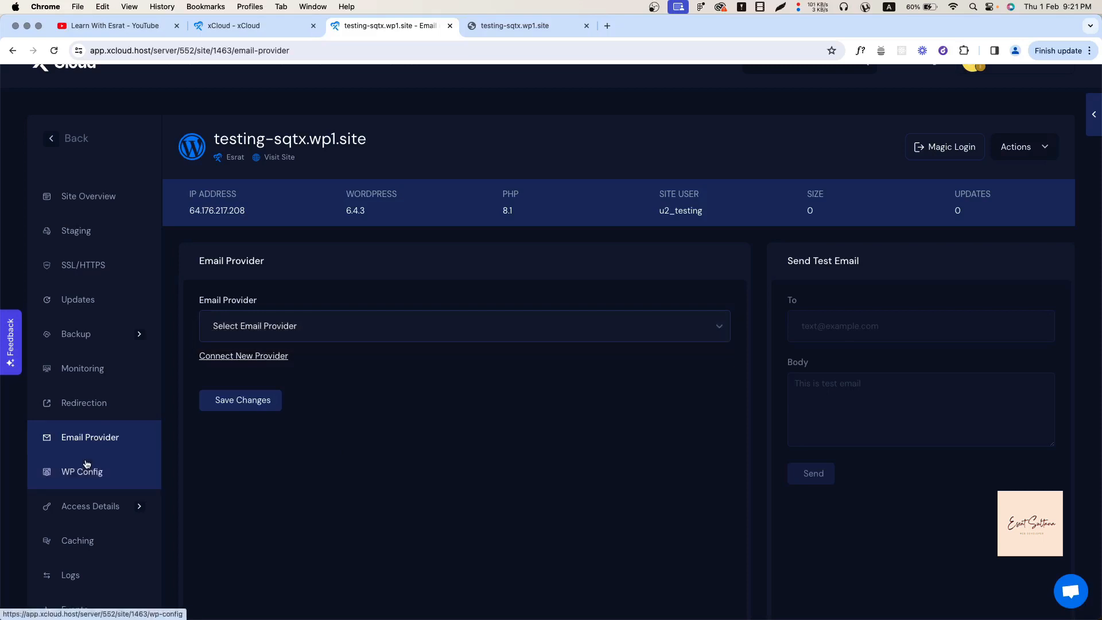
Review wp-config.php down to the WP_DEBUG check on line 91, then go to Caching.
click(97, 477)
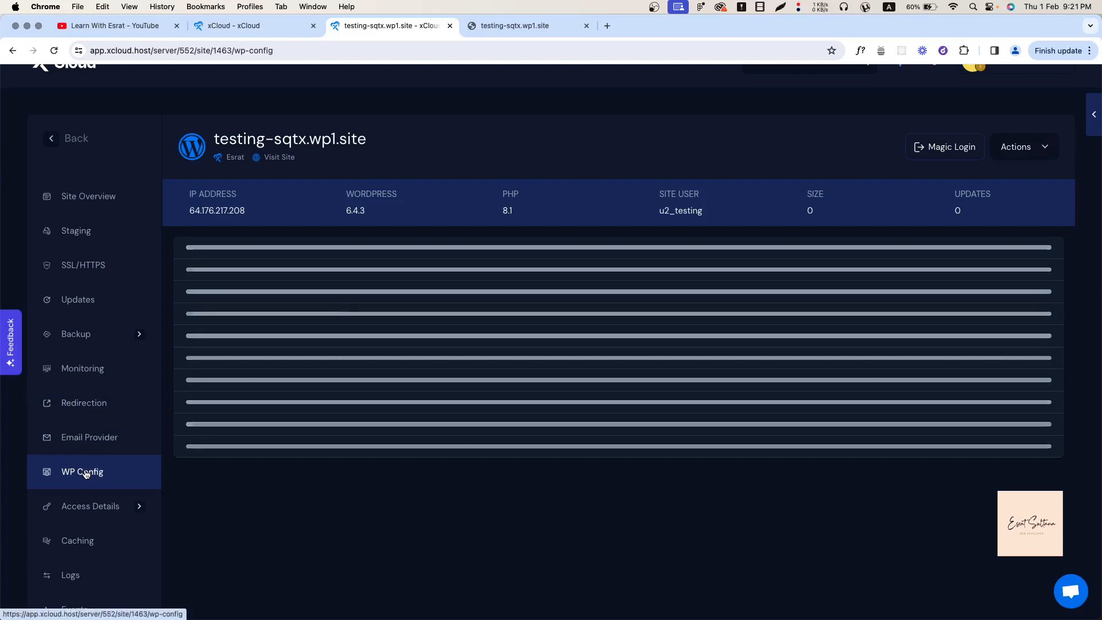
scroll(382, 393, down, 2)
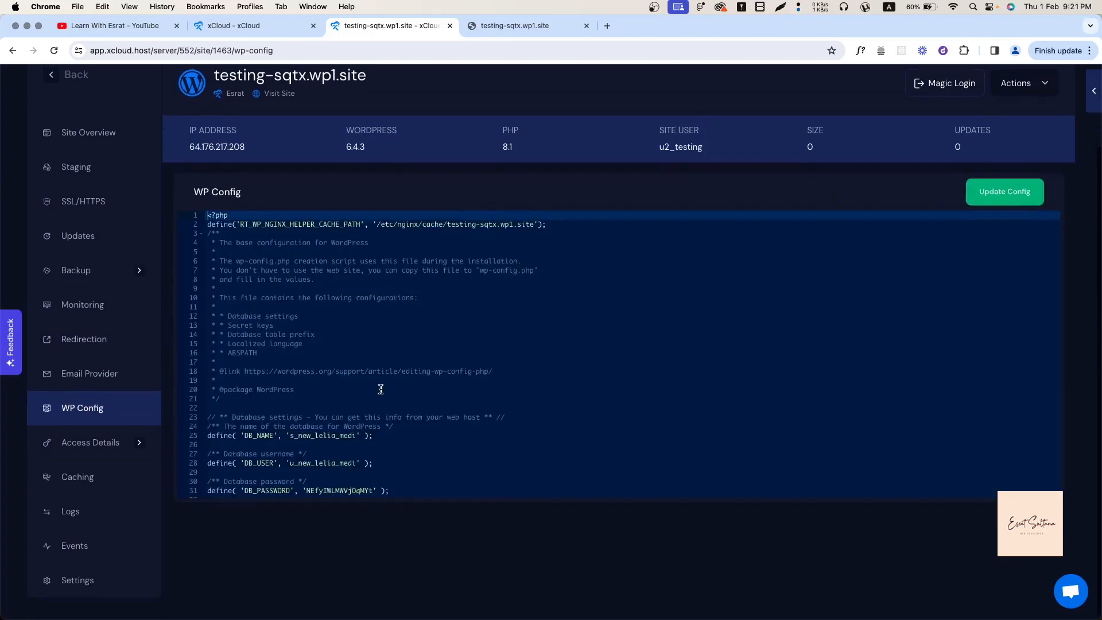
scroll(306, 321, down, 15)
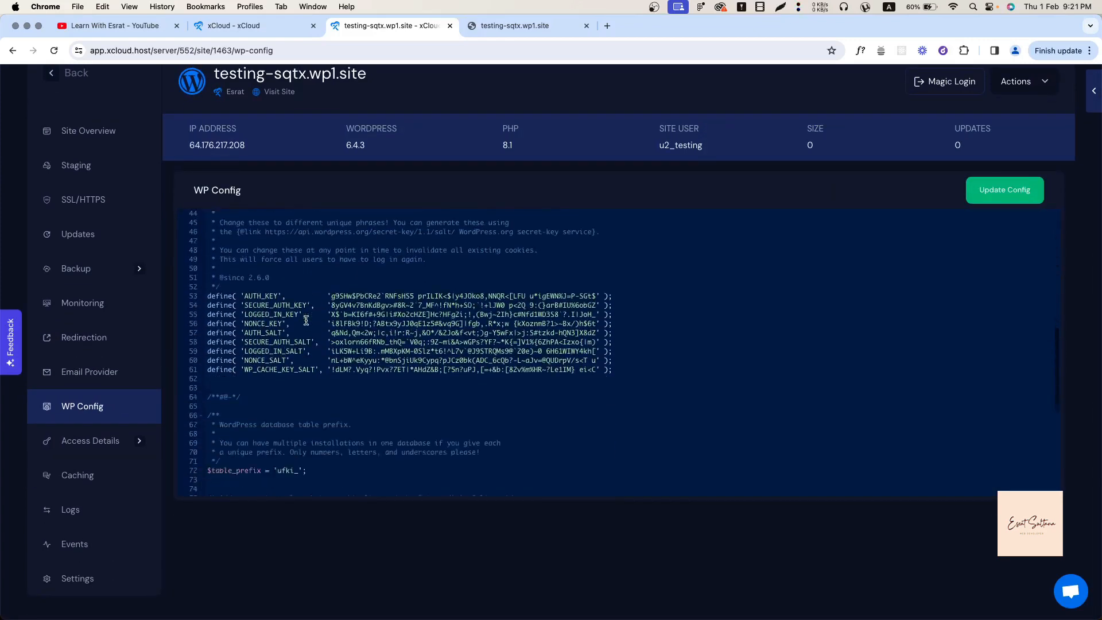
click(306, 363)
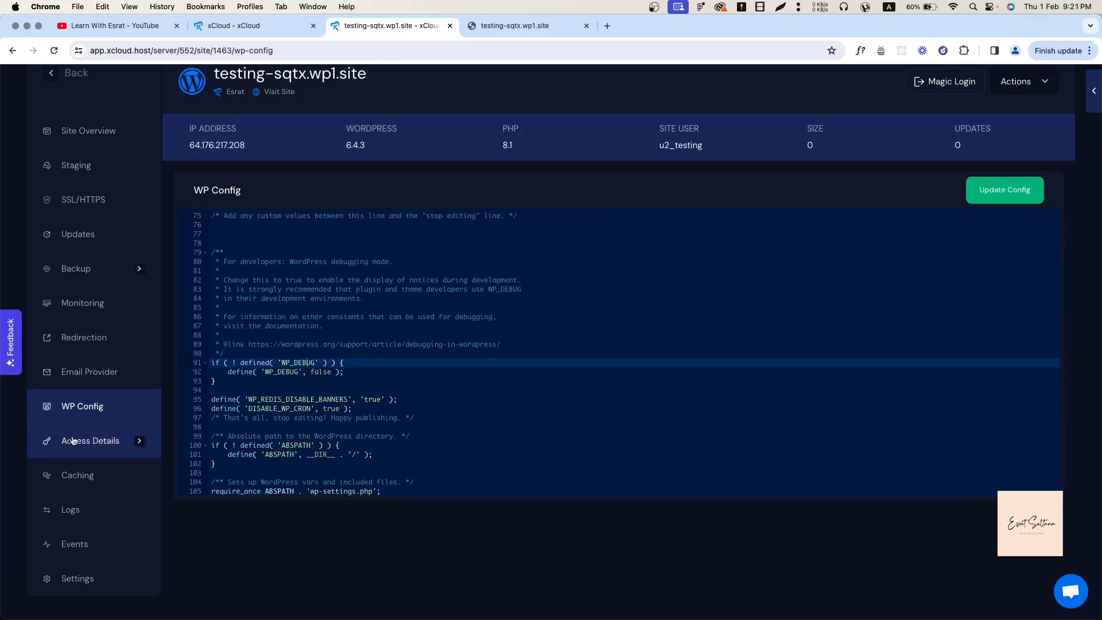
click(77, 480)
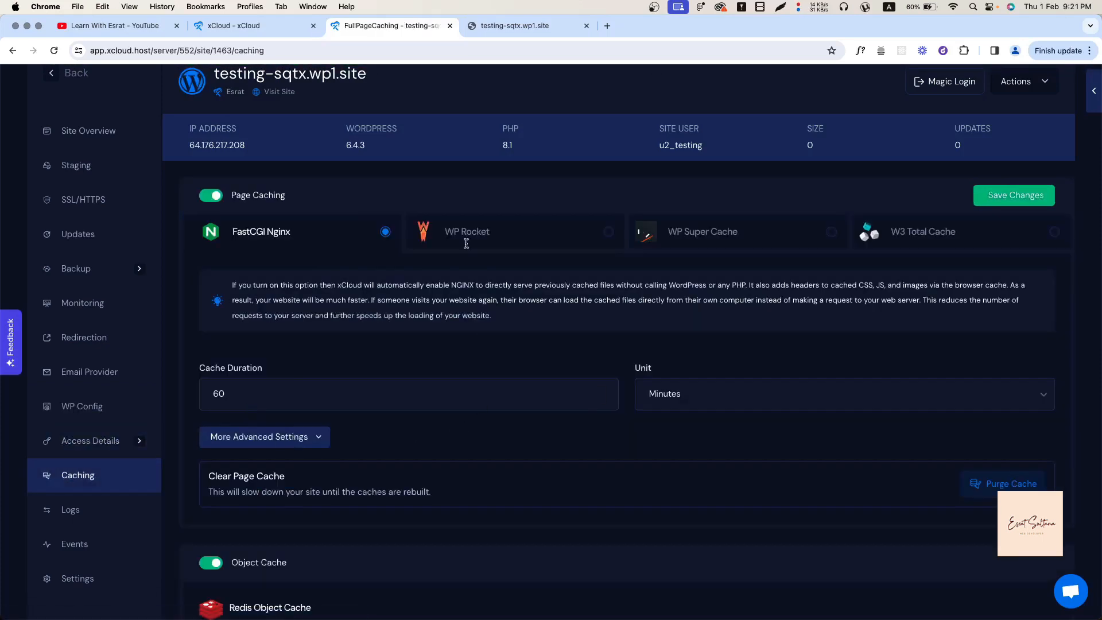
Compare WP Rocket, WP Super Cache and W3 Total Cache, keep FastCGI Nginx, then view Events and Settings.
click(592, 236)
click(765, 237)
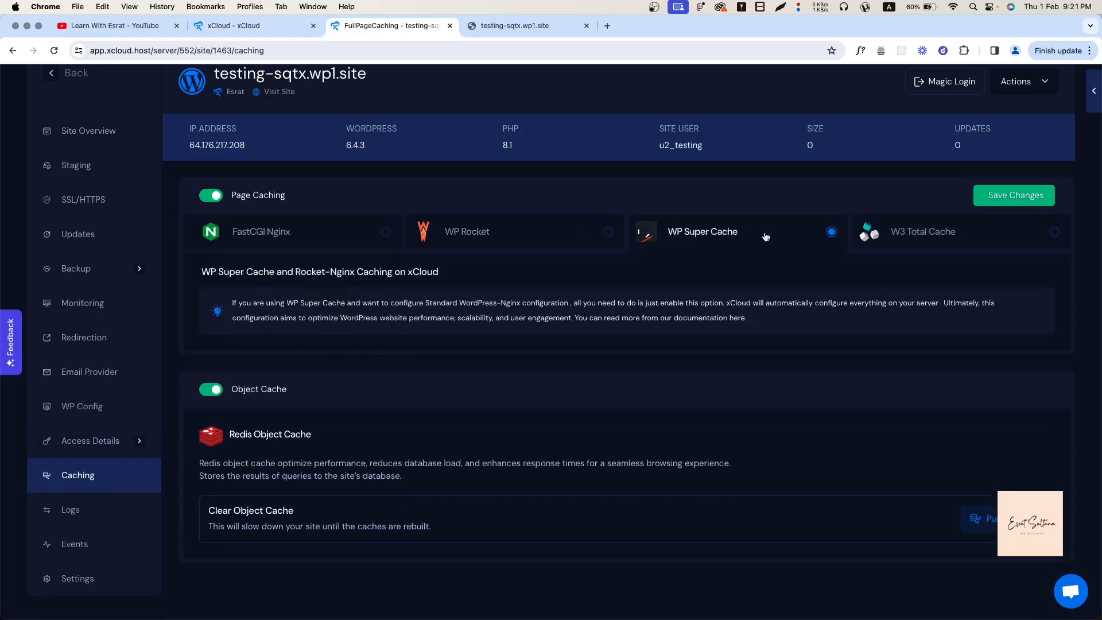
click(978, 236)
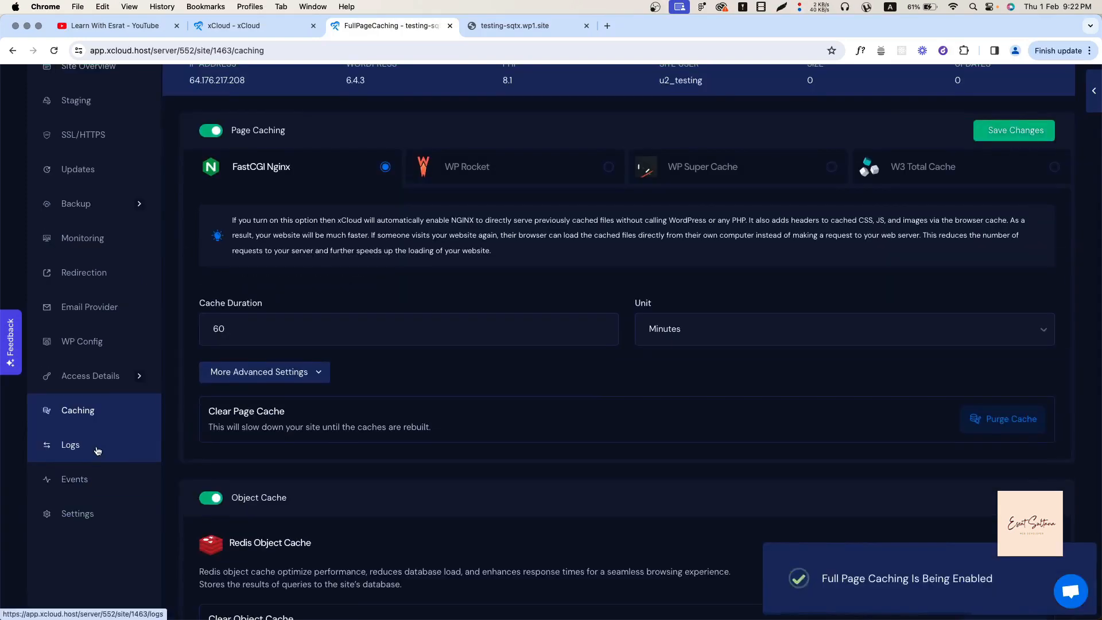
click(99, 445)
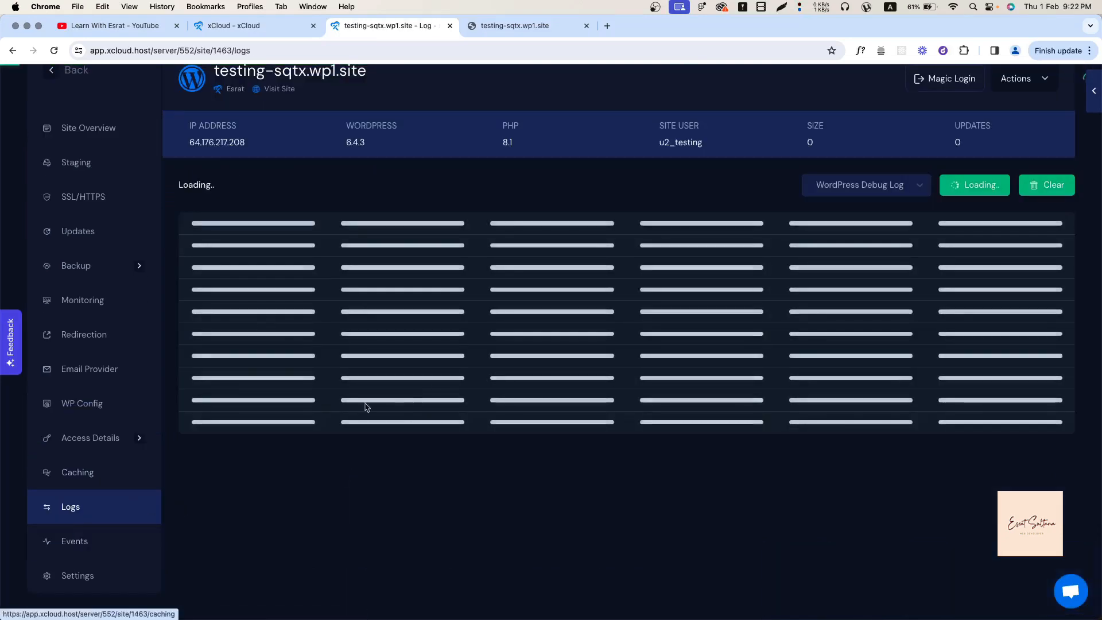
click(108, 543)
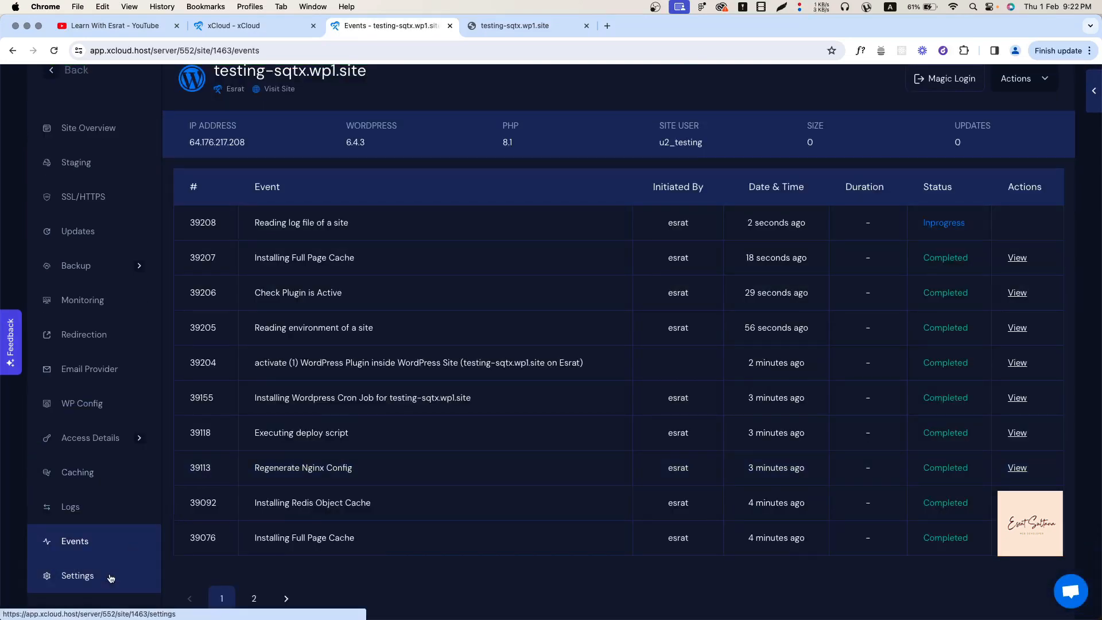
click(111, 578)
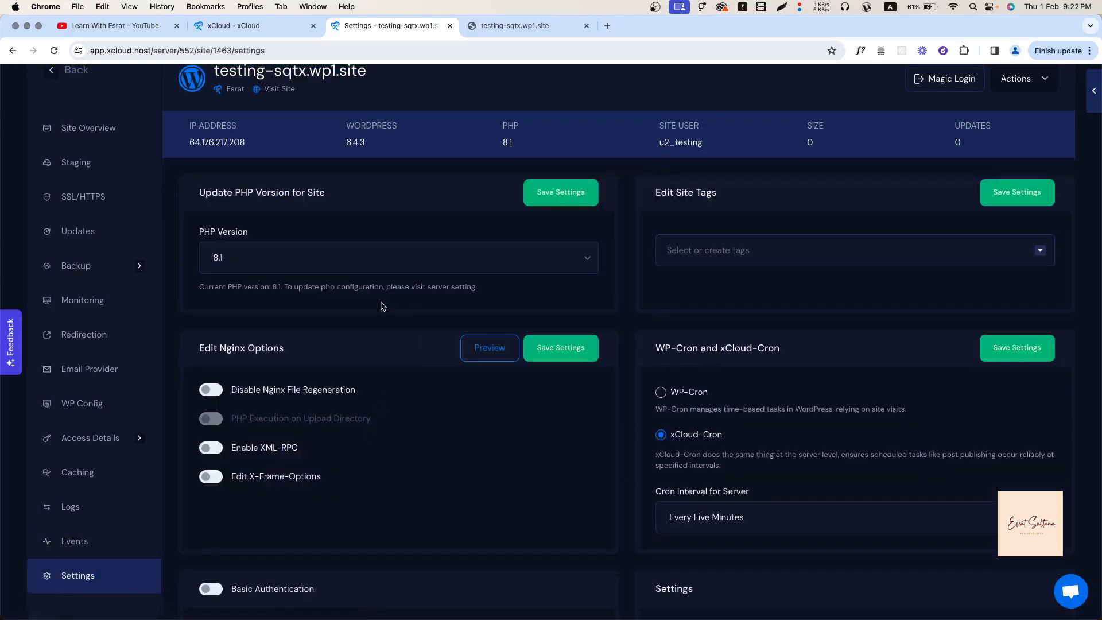
scroll(383, 305, up, 1)
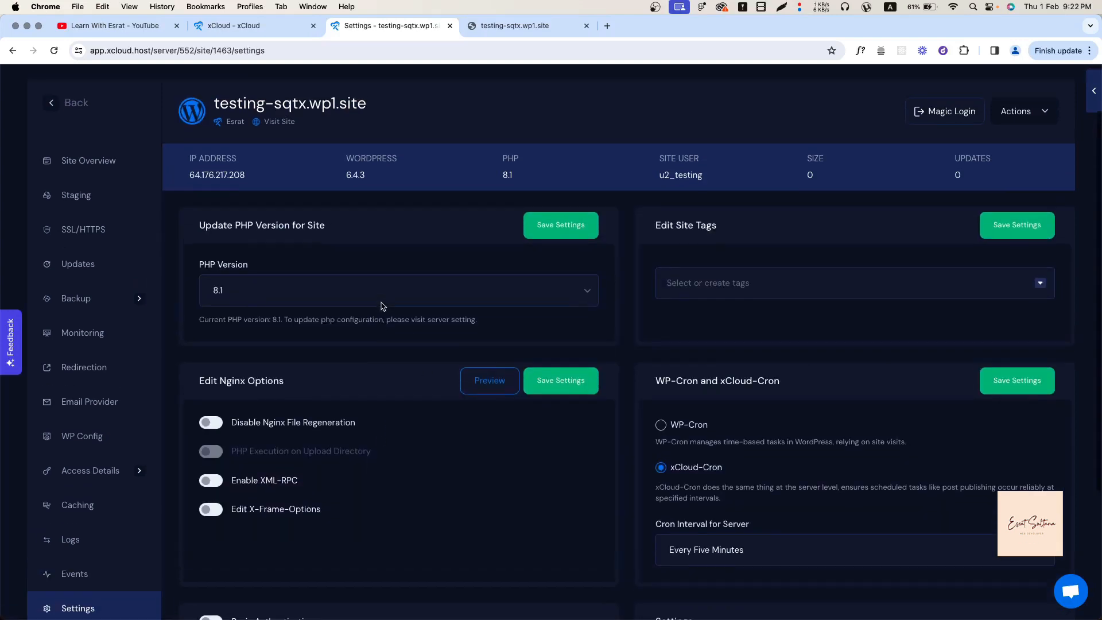
click(277, 290)
click(278, 291)
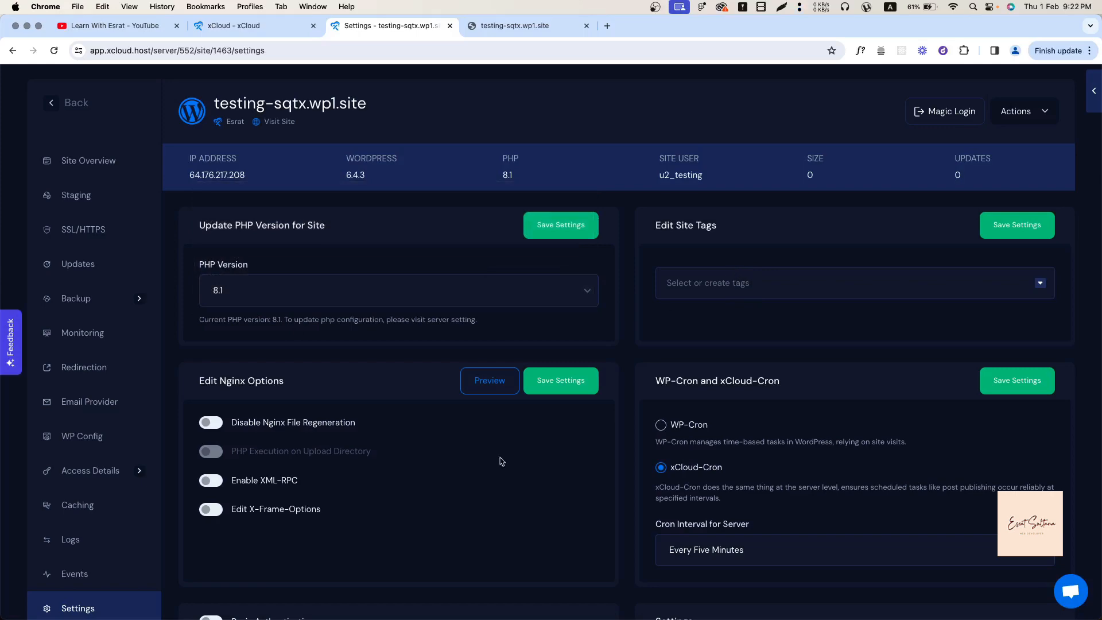
scroll(501, 461, down, 3)
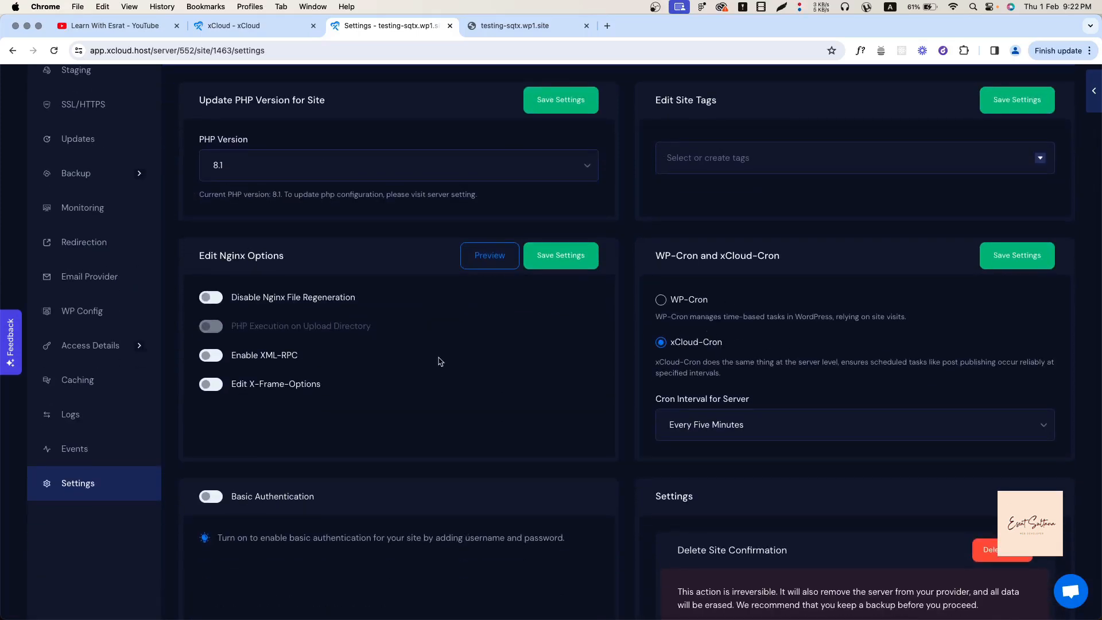
scroll(440, 362, down, 2)
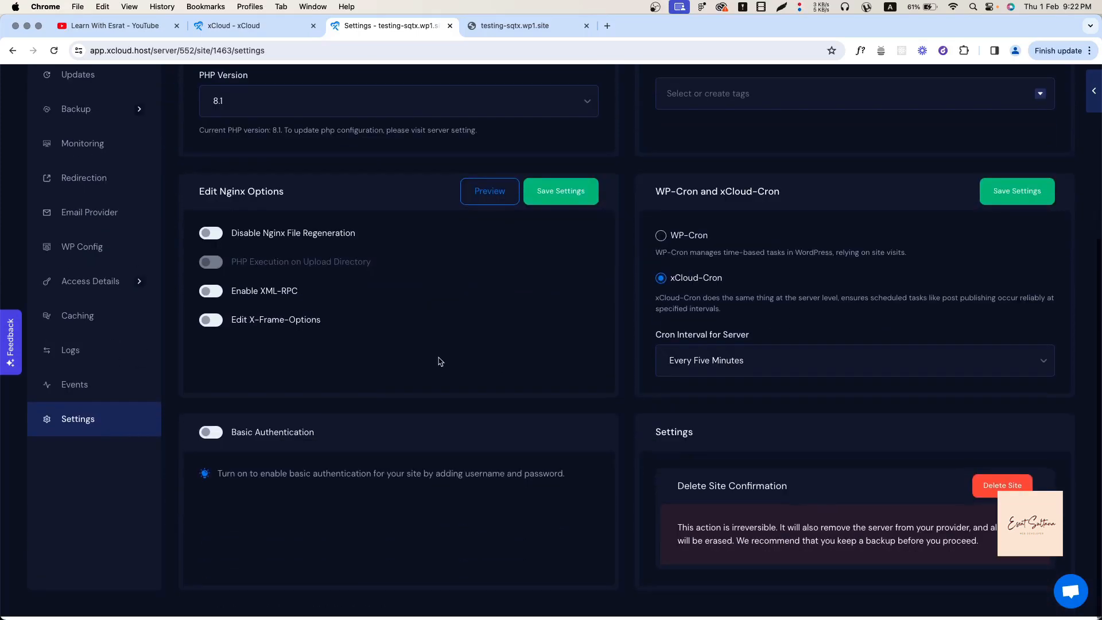
click(219, 442)
click(217, 442)
click(216, 441)
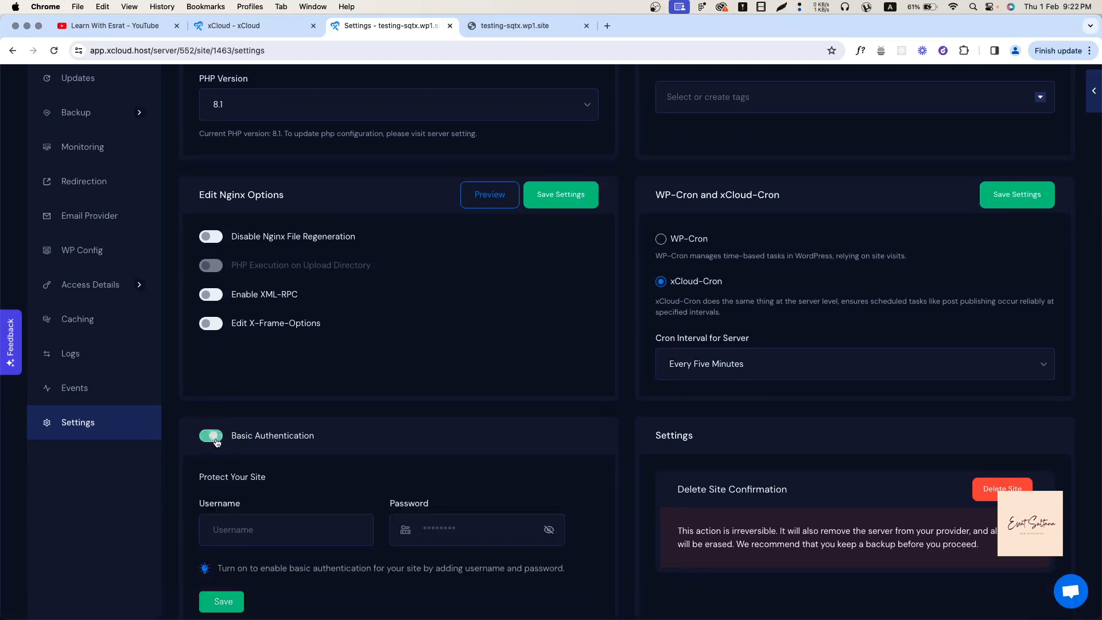
scroll(236, 568, down, 2)
click(221, 399)
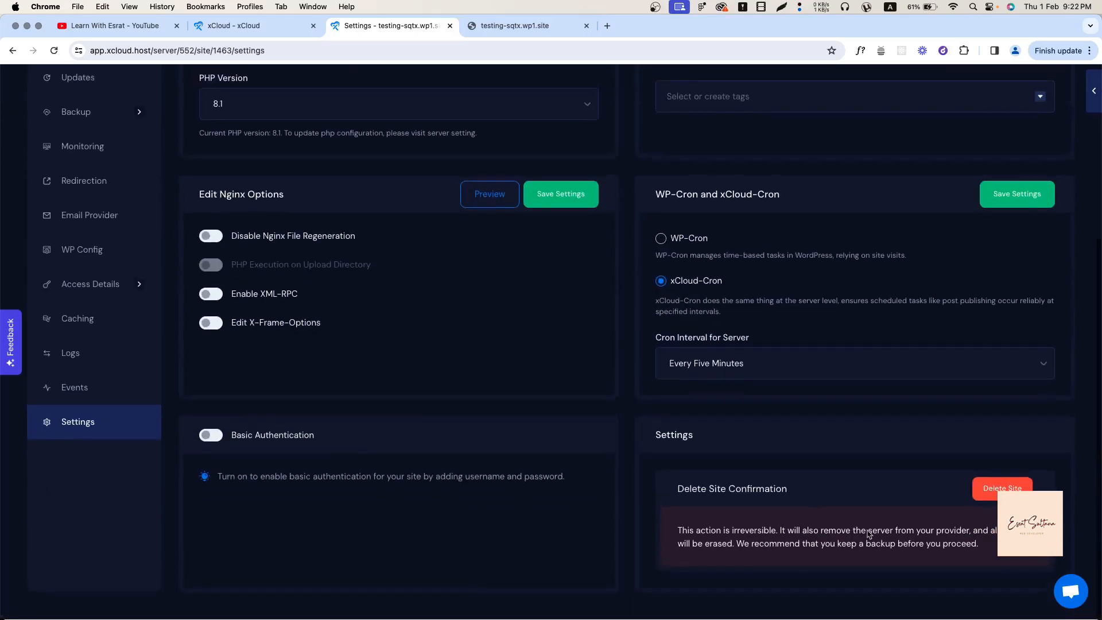
scroll(541, 403, up, 5)
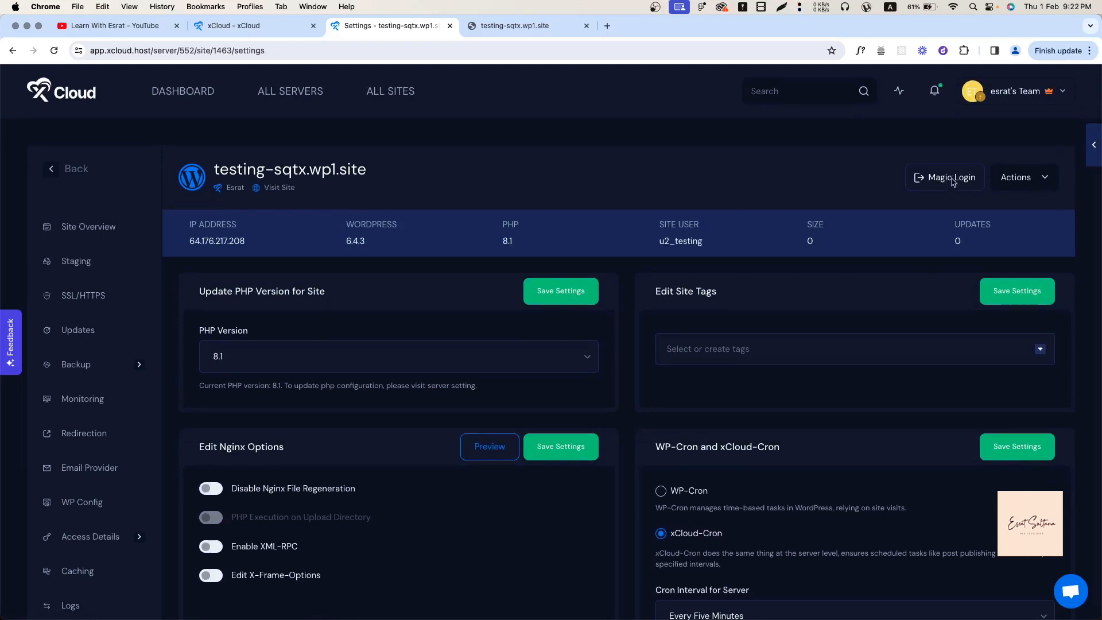
Use Magic Login to open the site's WordPress admin in a new tab, then return to All Sites.
click(1041, 187)
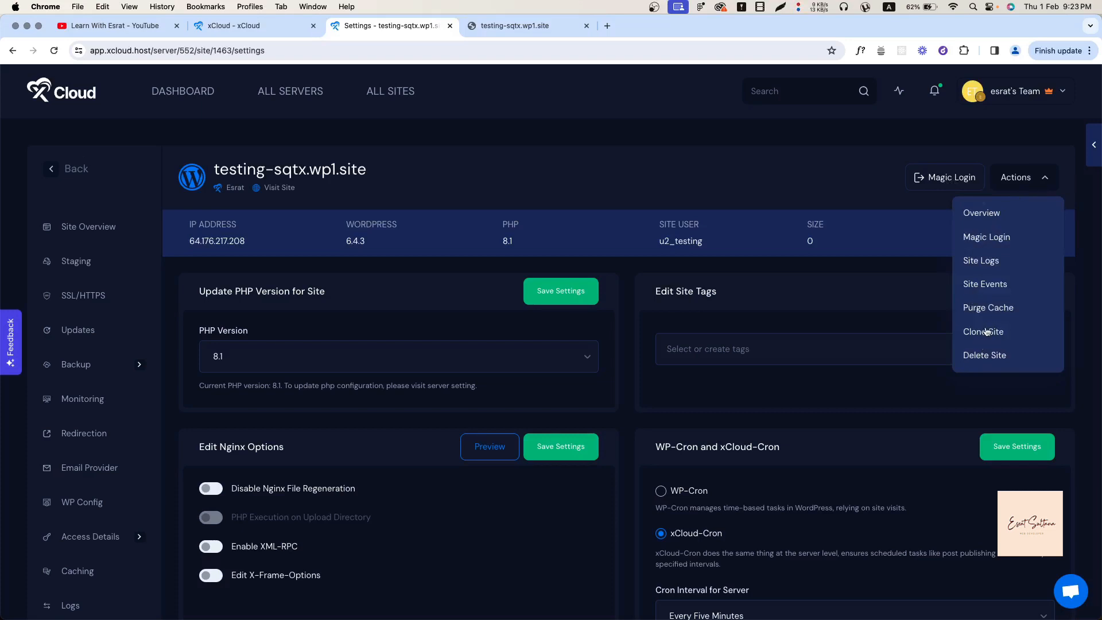
click(951, 178)
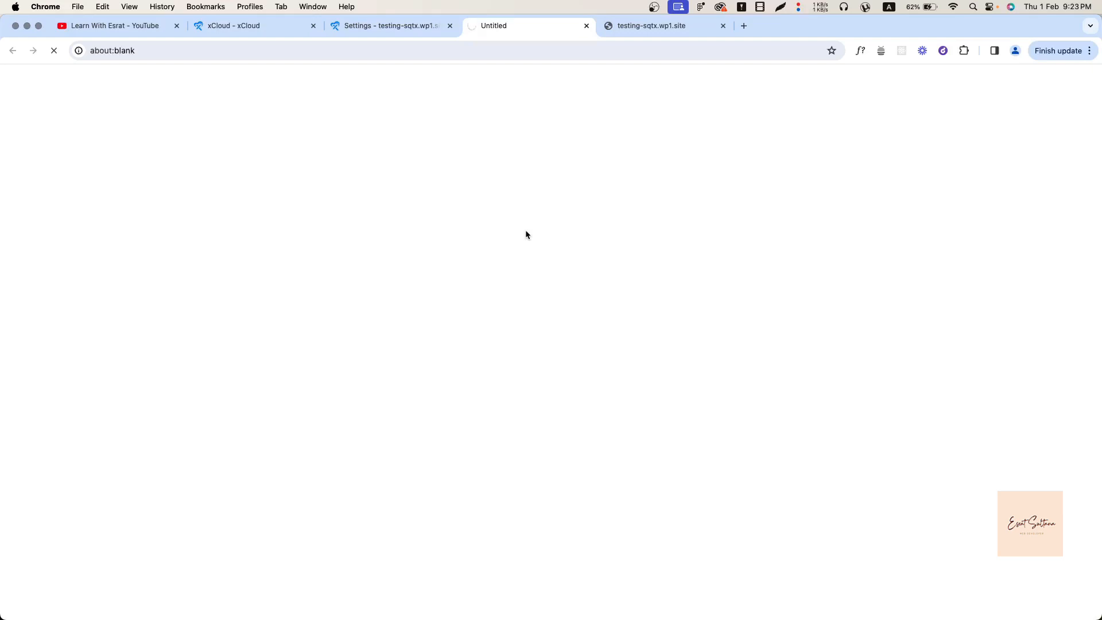
click(386, 26)
click(512, 31)
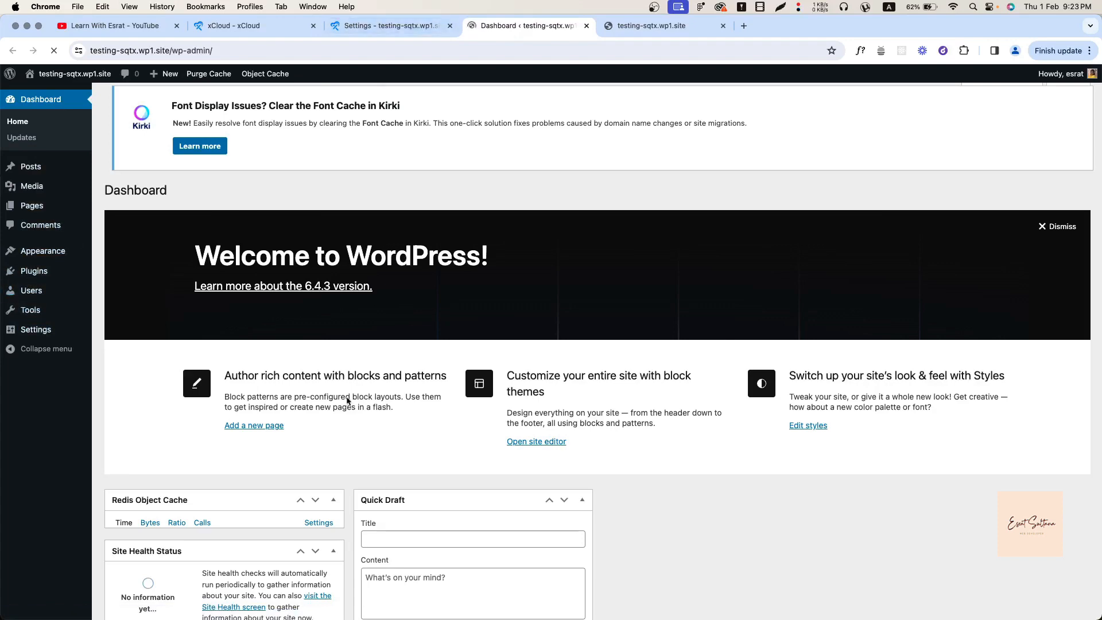
click(381, 29)
scroll(45, 440, up, 3)
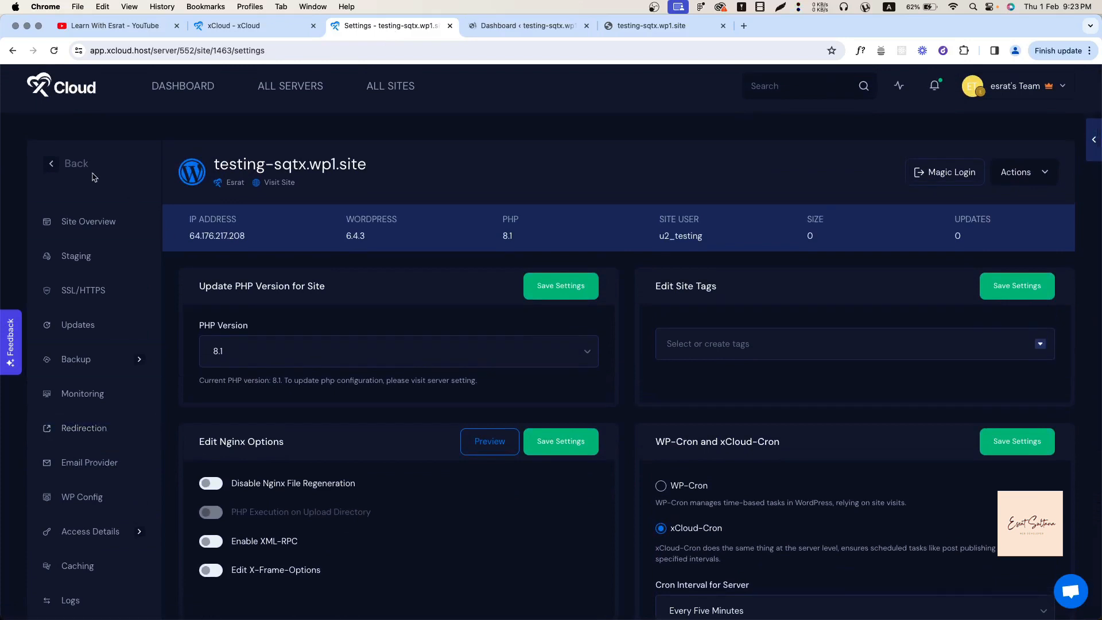
click(51, 164)
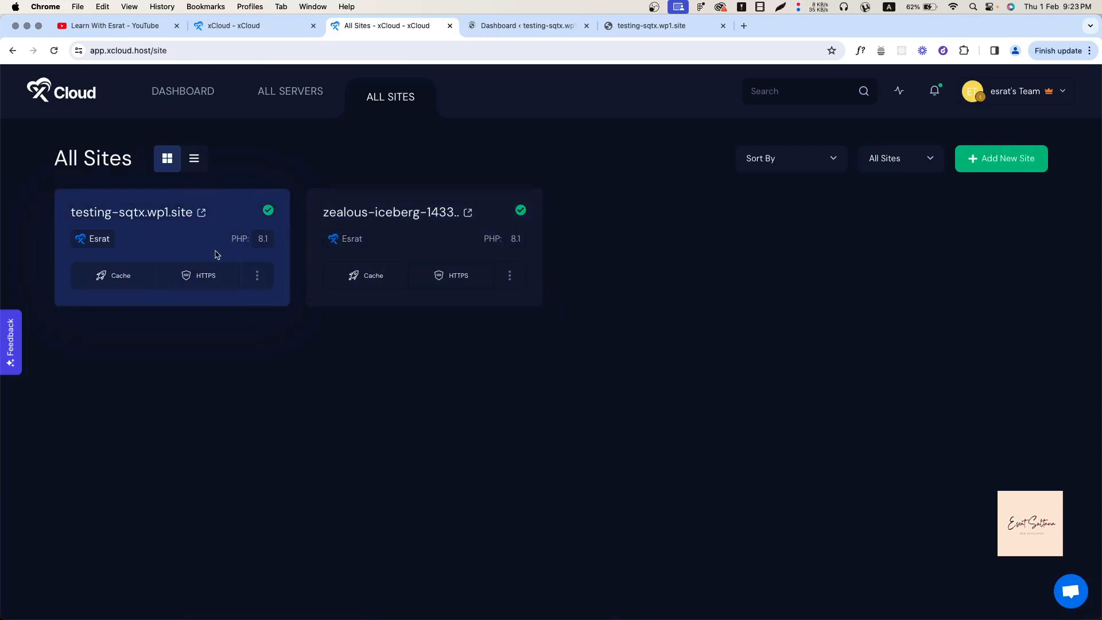
Bring up Delete Site for testing-sqtx.wp1.site, then cancel the confirmation so the site remains.
click(259, 278)
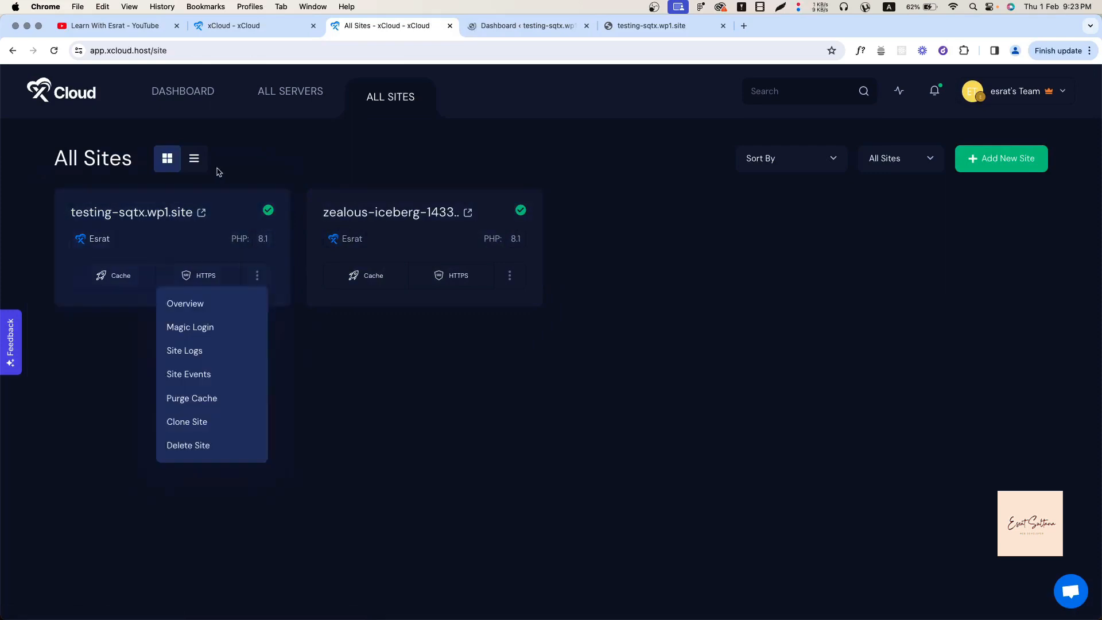
click(187, 446)
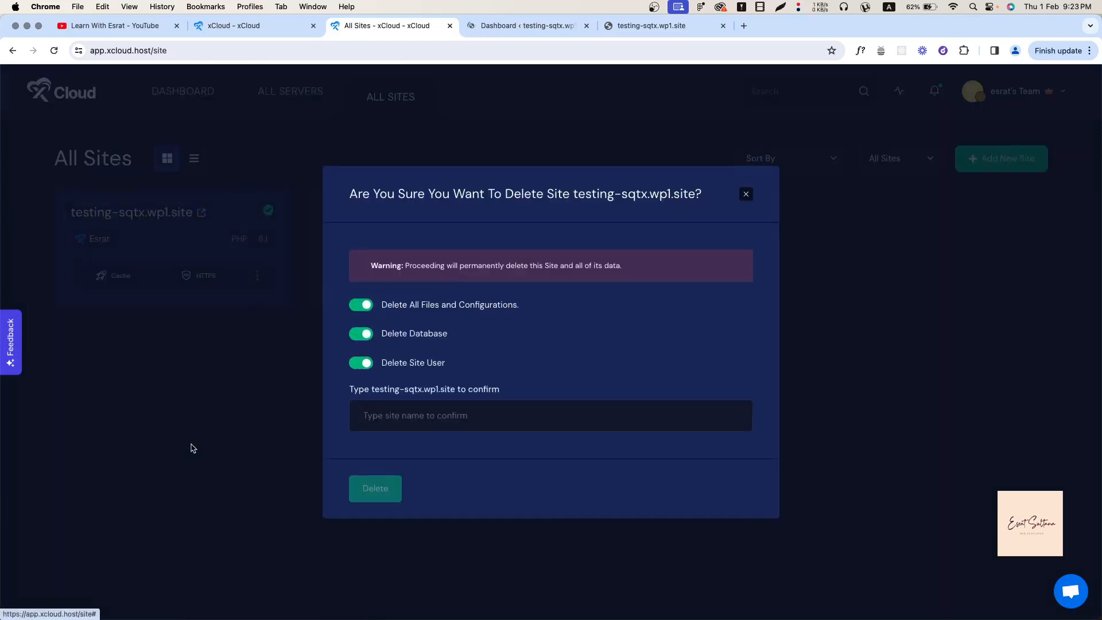
drag(372, 389, 439, 394)
click(423, 406)
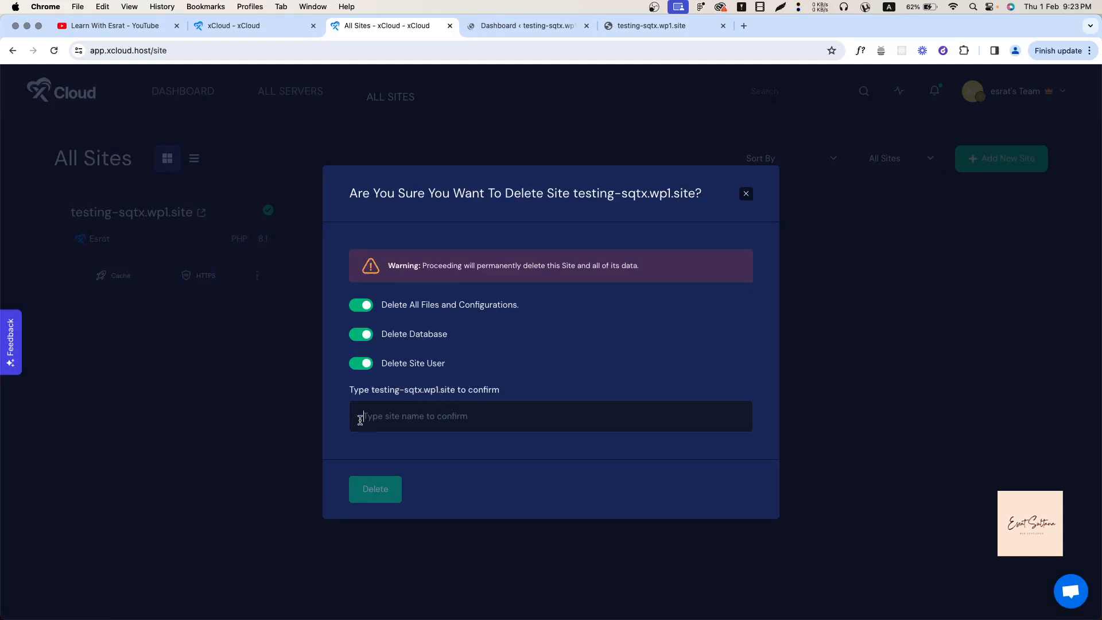
click(747, 195)
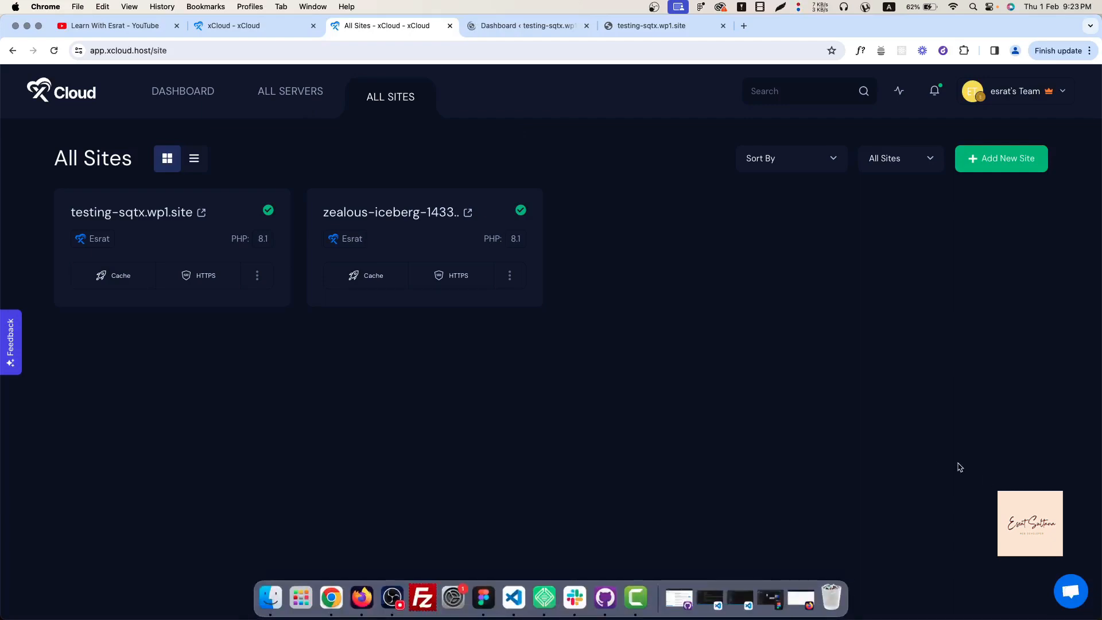
View the xCloud lifetime deal pricing with the Entry: $99 plan selected.
click(199, 99)
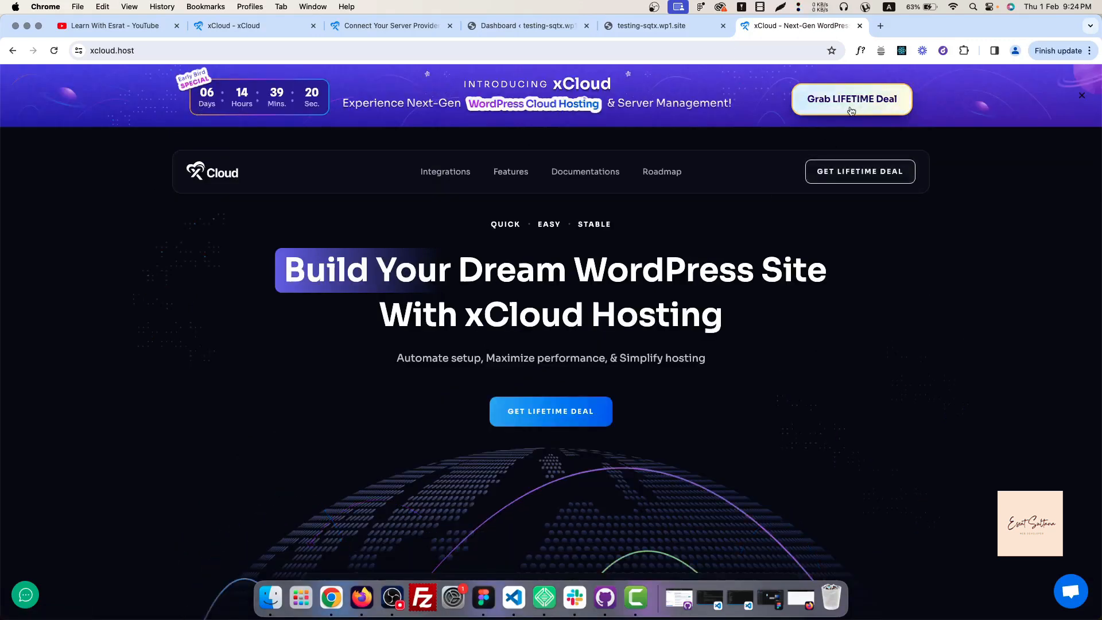
click(838, 167)
click(746, 344)
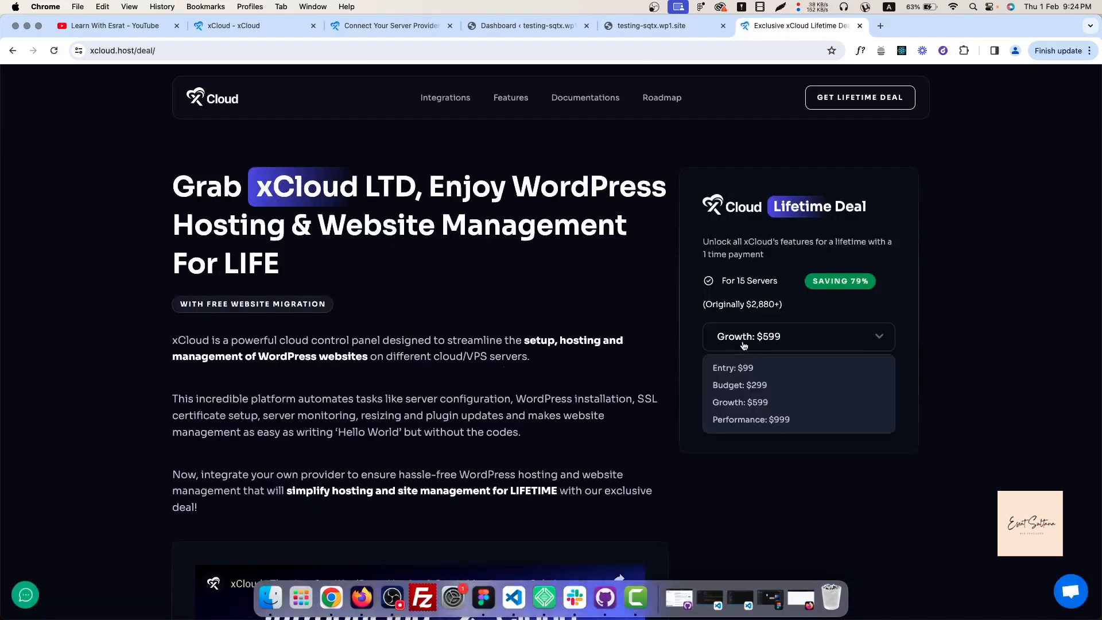
click(736, 367)
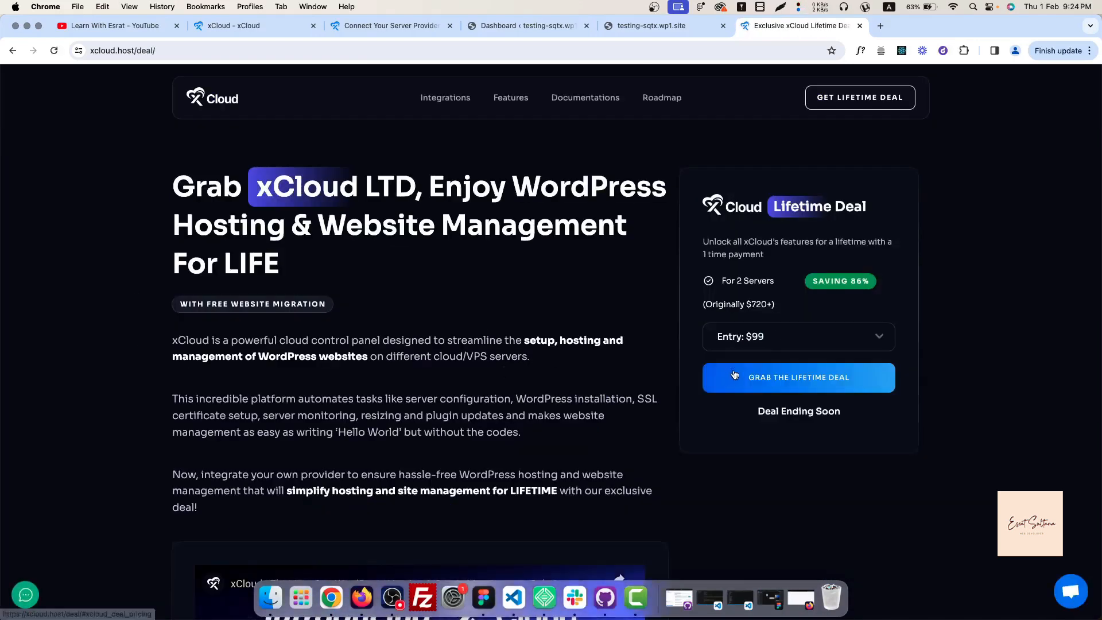
click(775, 379)
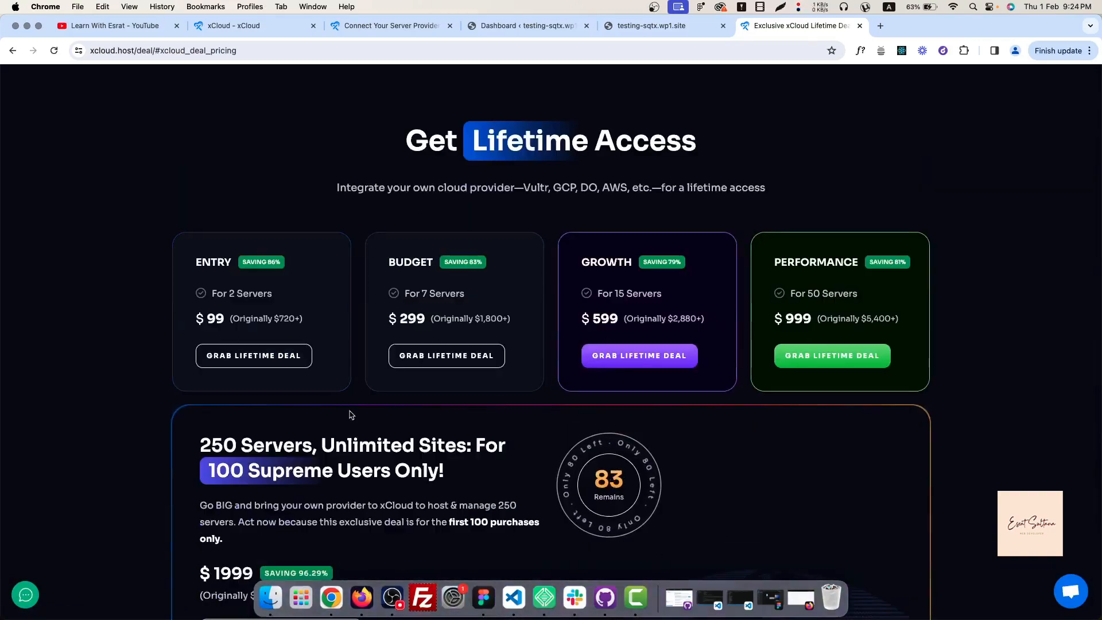
scroll(456, 383, up, 1)
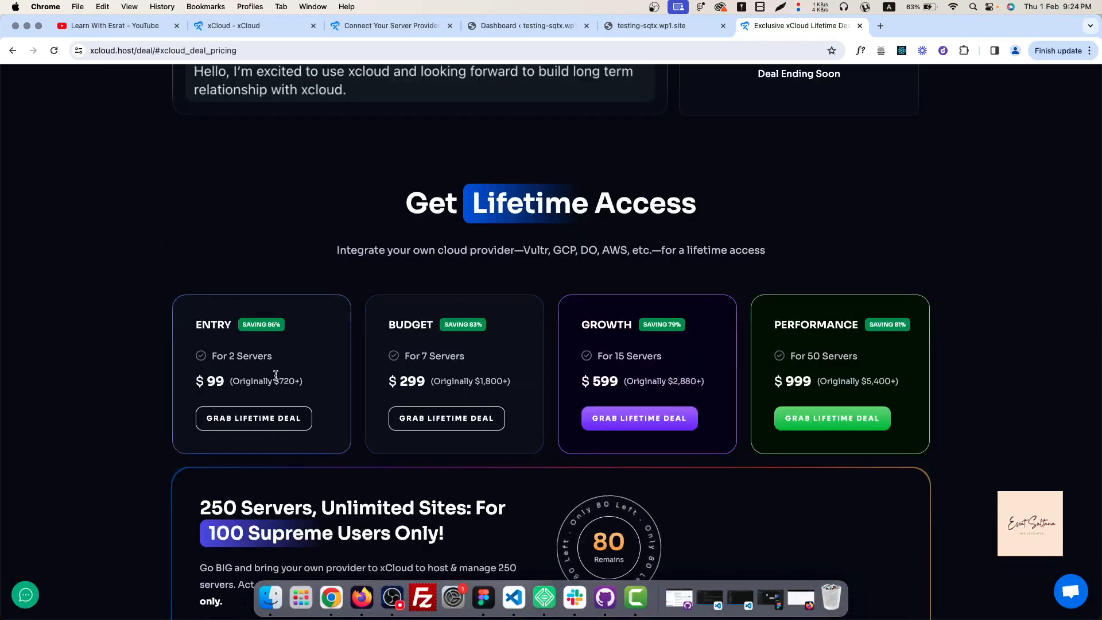
scroll(277, 375, down, 3)
scroll(276, 374, up, 1)
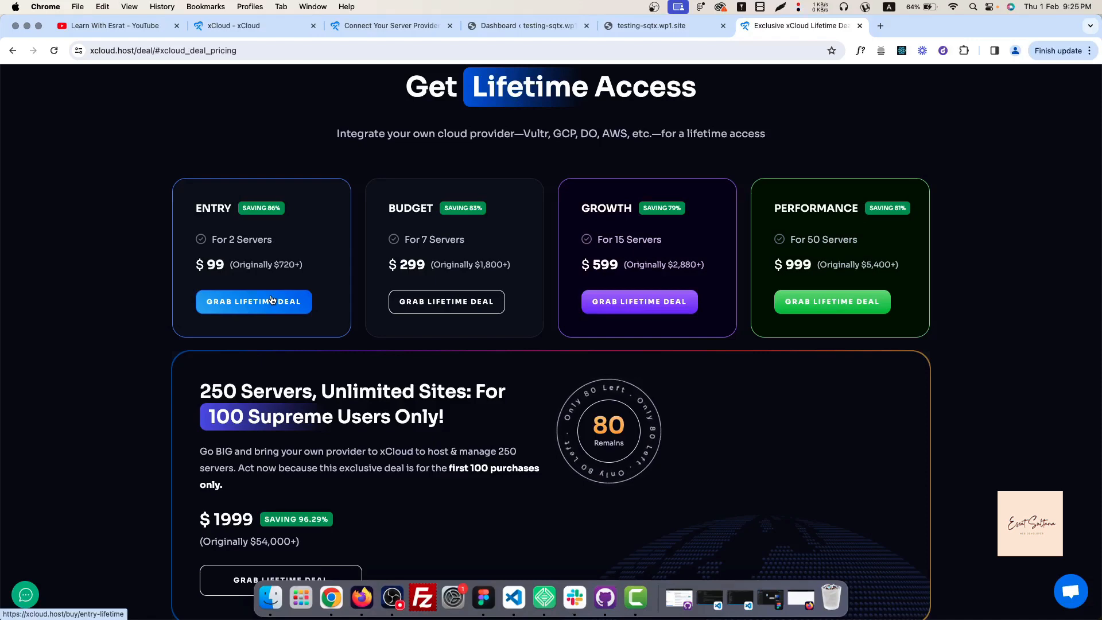
scroll(352, 227, up, 15)
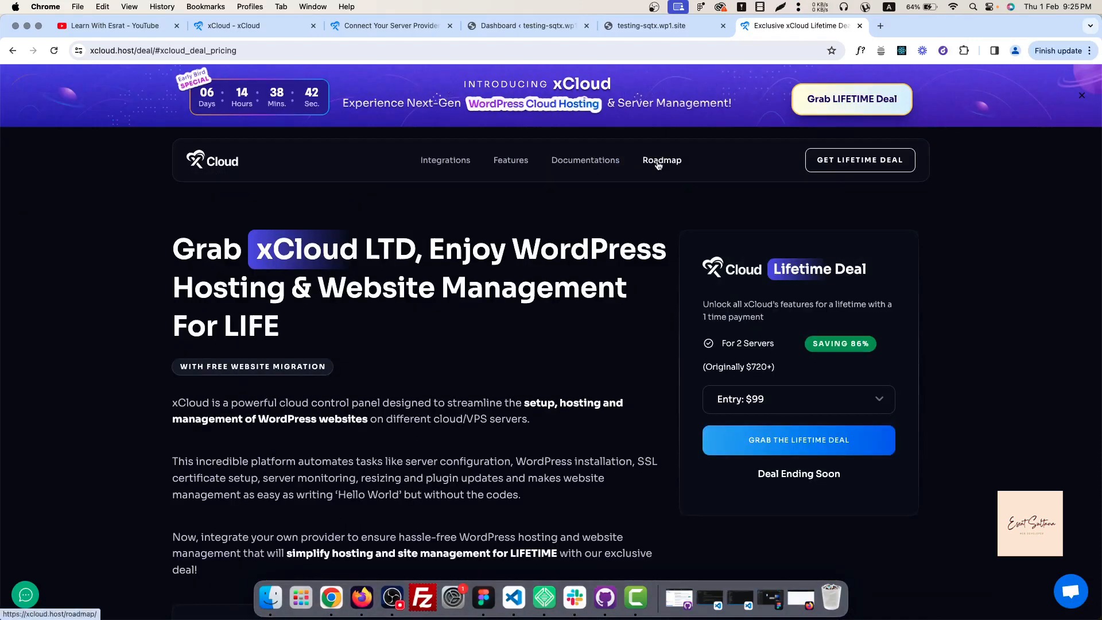
Browse the xCloud Public Roadmap, then switch to the YouTube channel videos tab.
click(660, 160)
scroll(320, 382, down, 2)
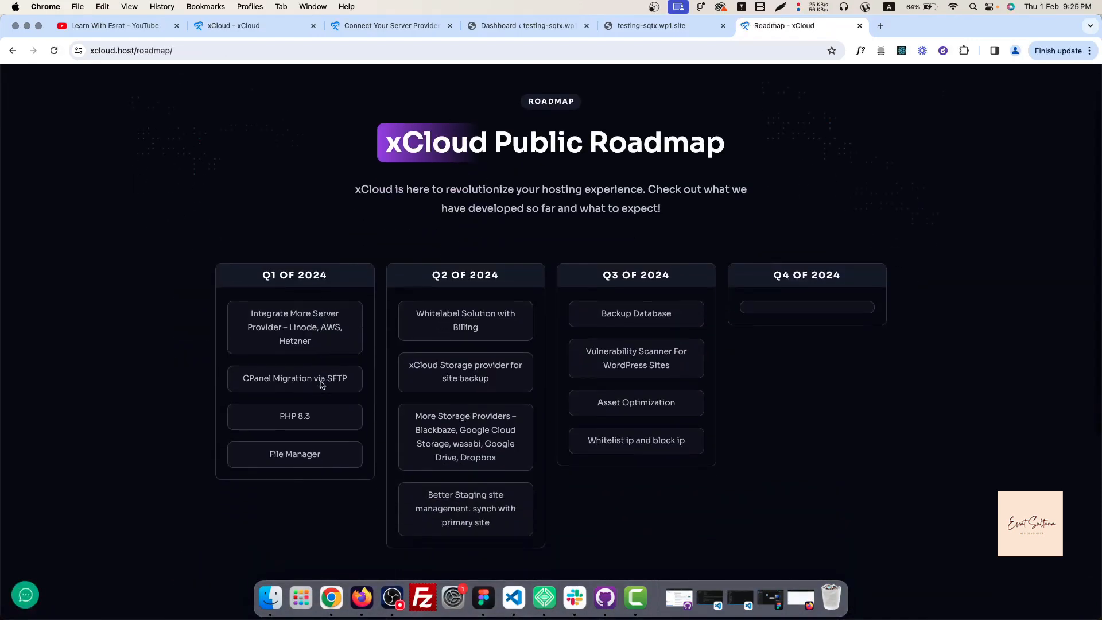
scroll(315, 425, down, 3)
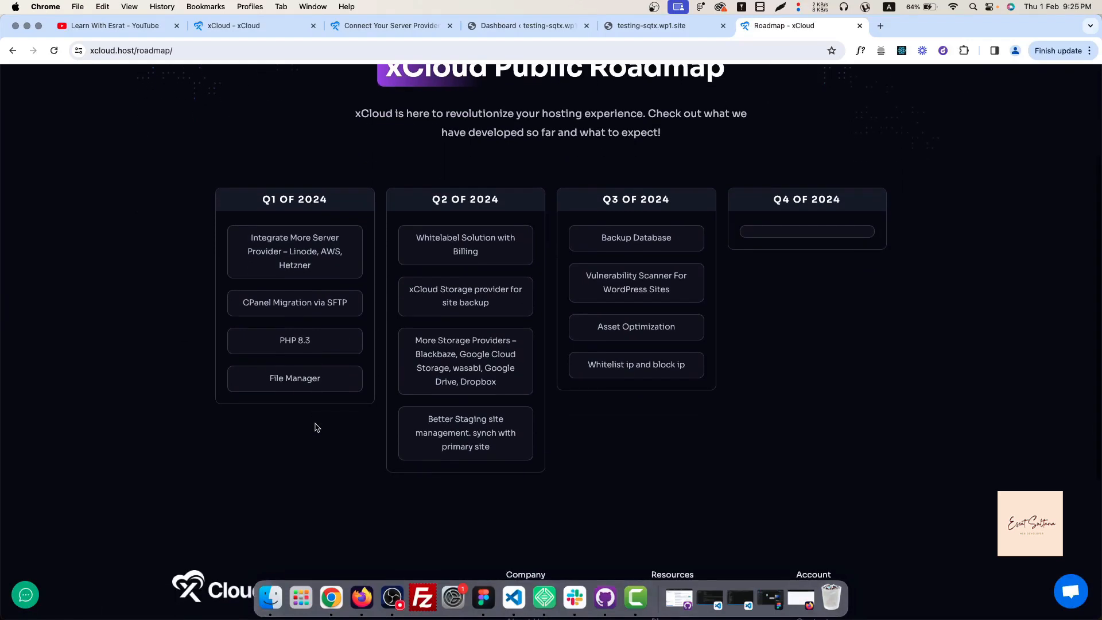
scroll(316, 428, down, 1)
scroll(316, 428, up, 3)
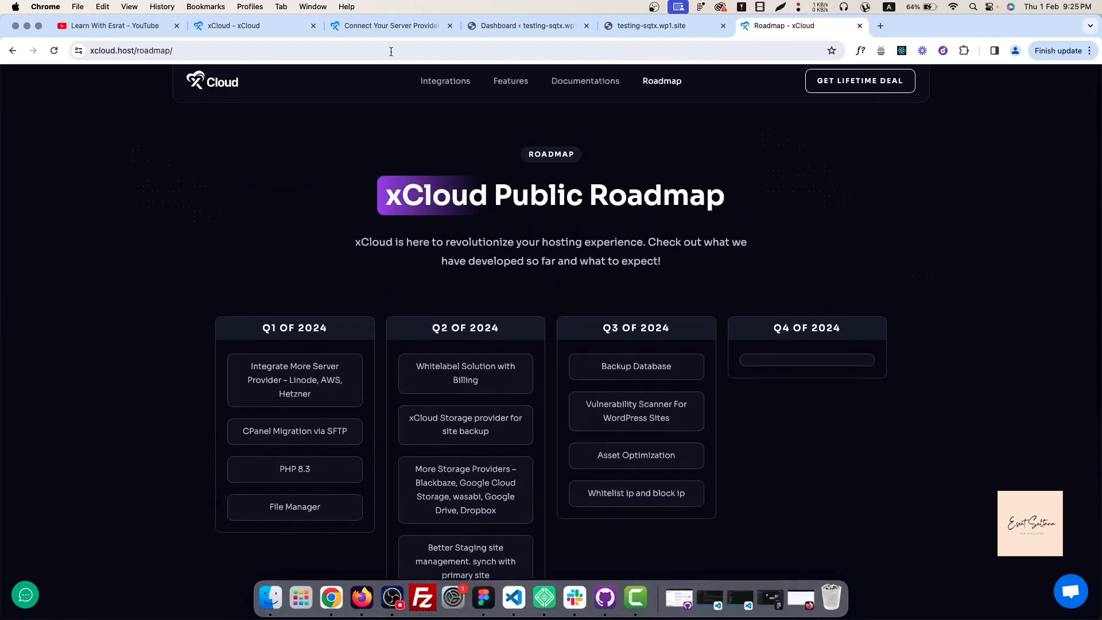
click(144, 31)
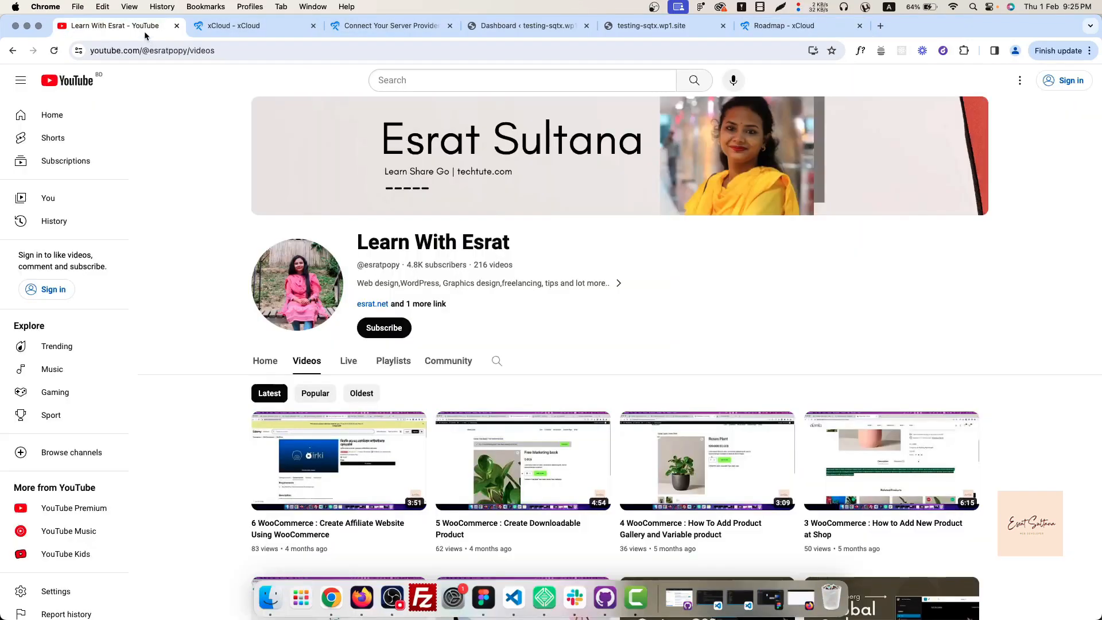